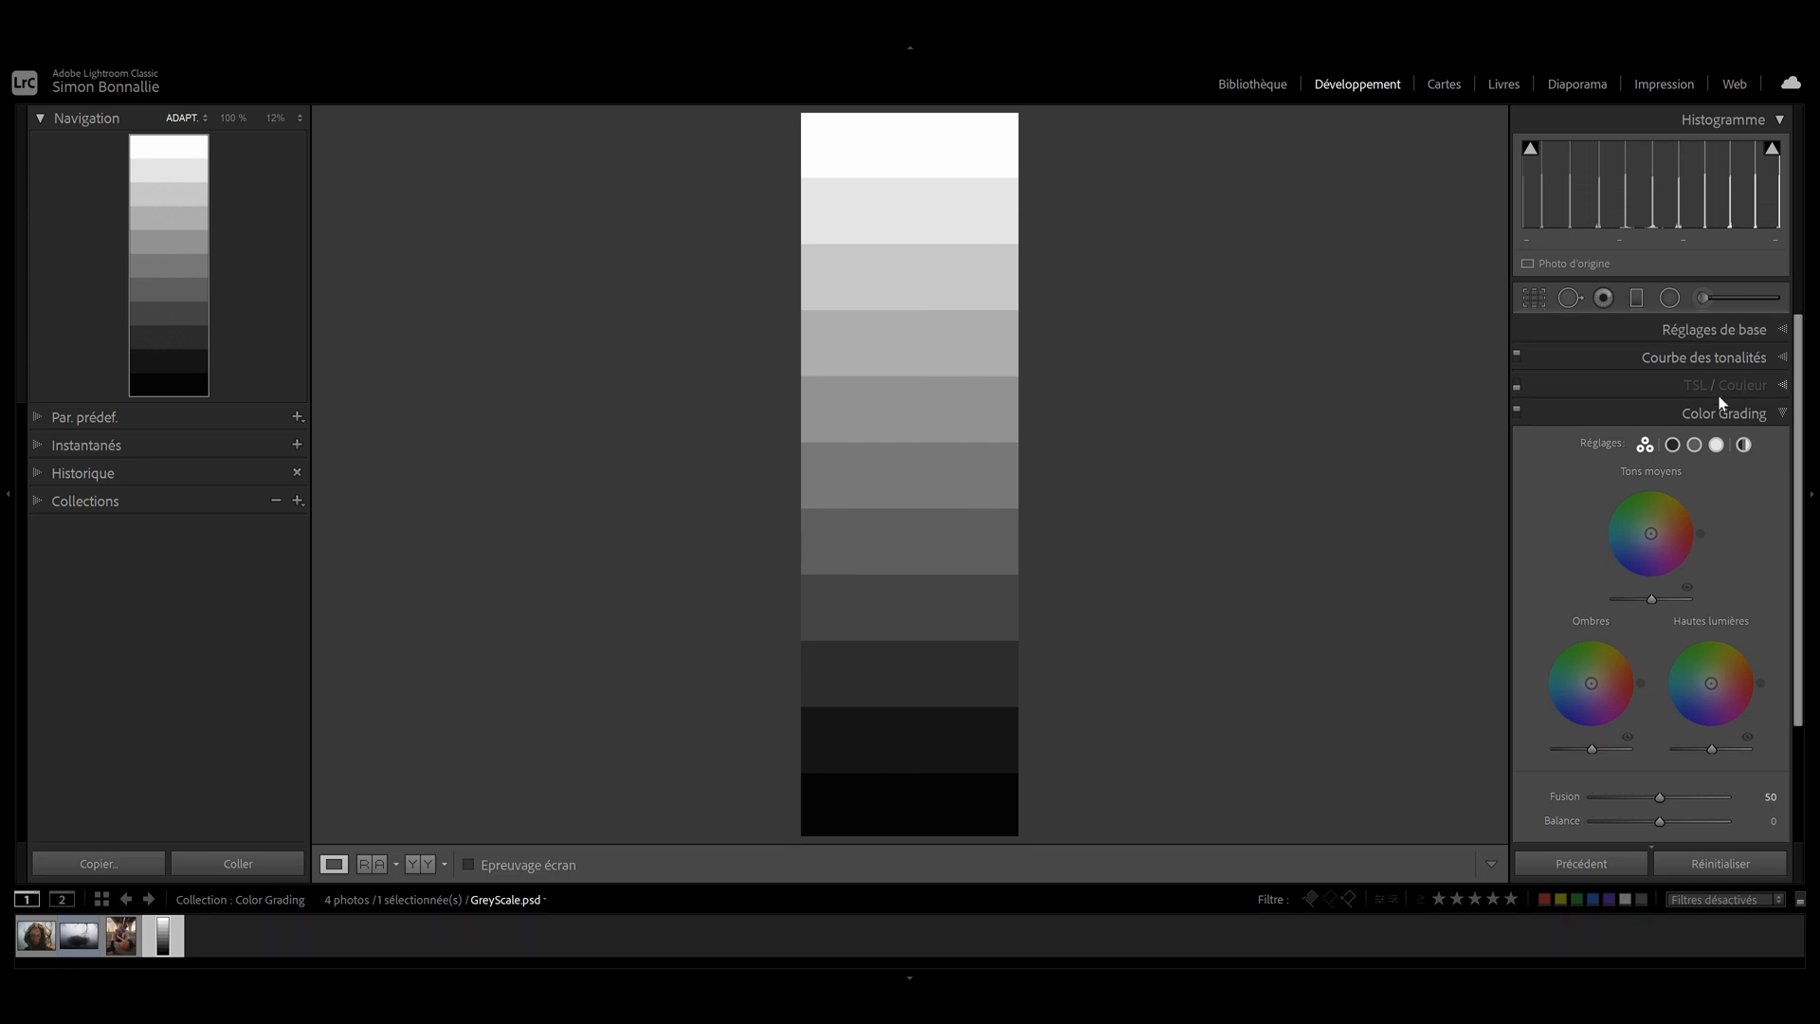
Examine the Develop panel customization window and its section order, and close it without saving
{"action": "right_click", "coordinate": [1629, 413]}
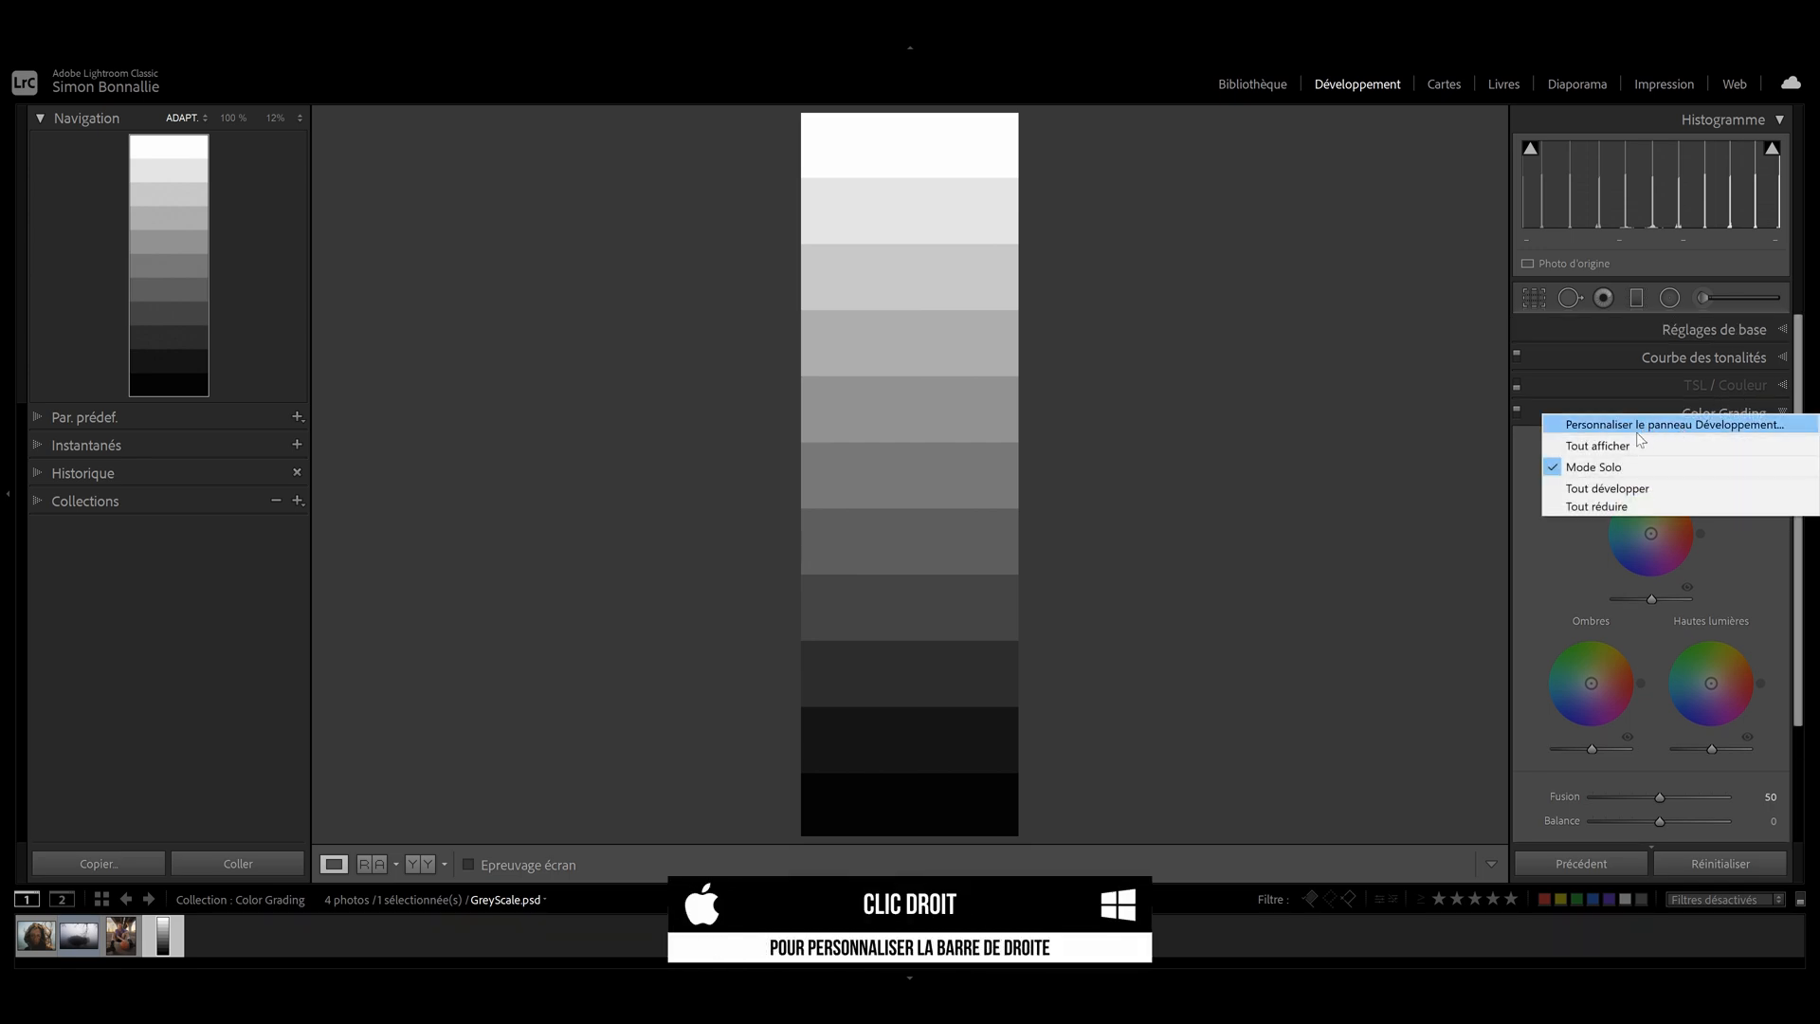
{"action": "left_click", "coordinate": [1639, 428]}
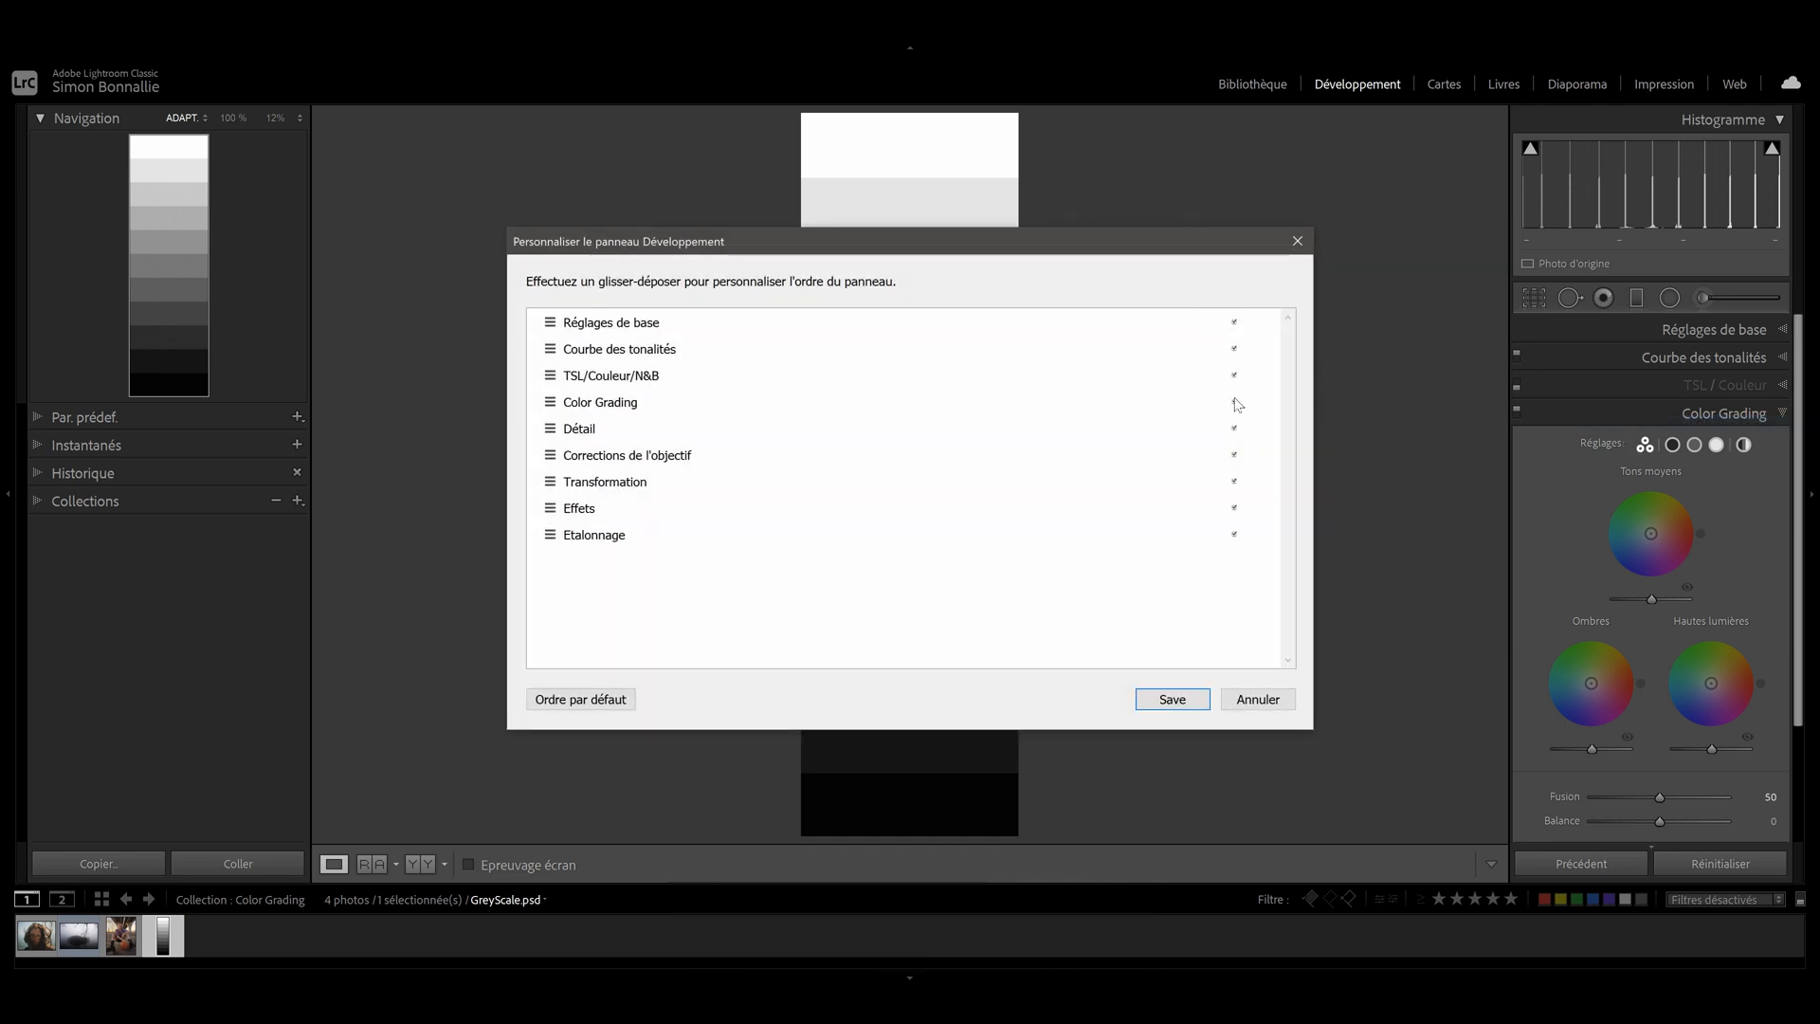
{"action": "left_click", "coordinate": [1270, 702]}
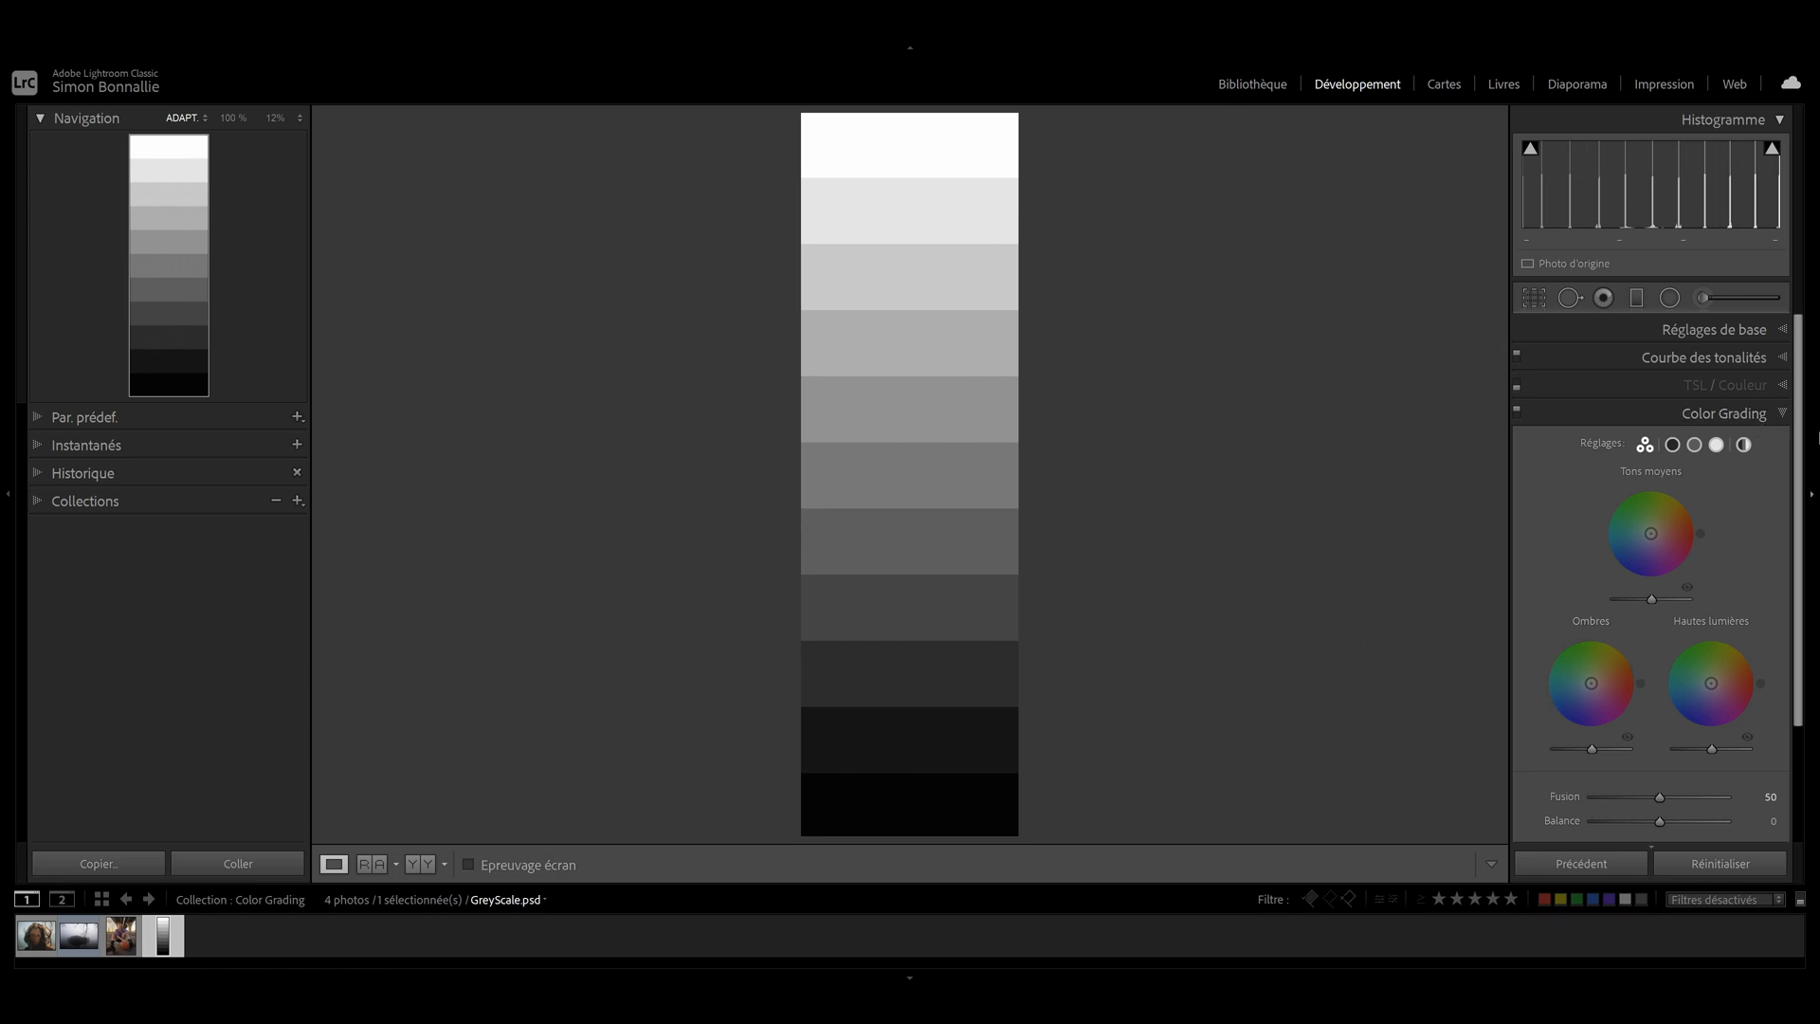
Try tinting the greyscale's shadows blue and its highlights yellow, and reset both colour wheels
{"action": "left_click_drag", "start_coordinate": [1799, 457], "coordinate": [1800, 496]}
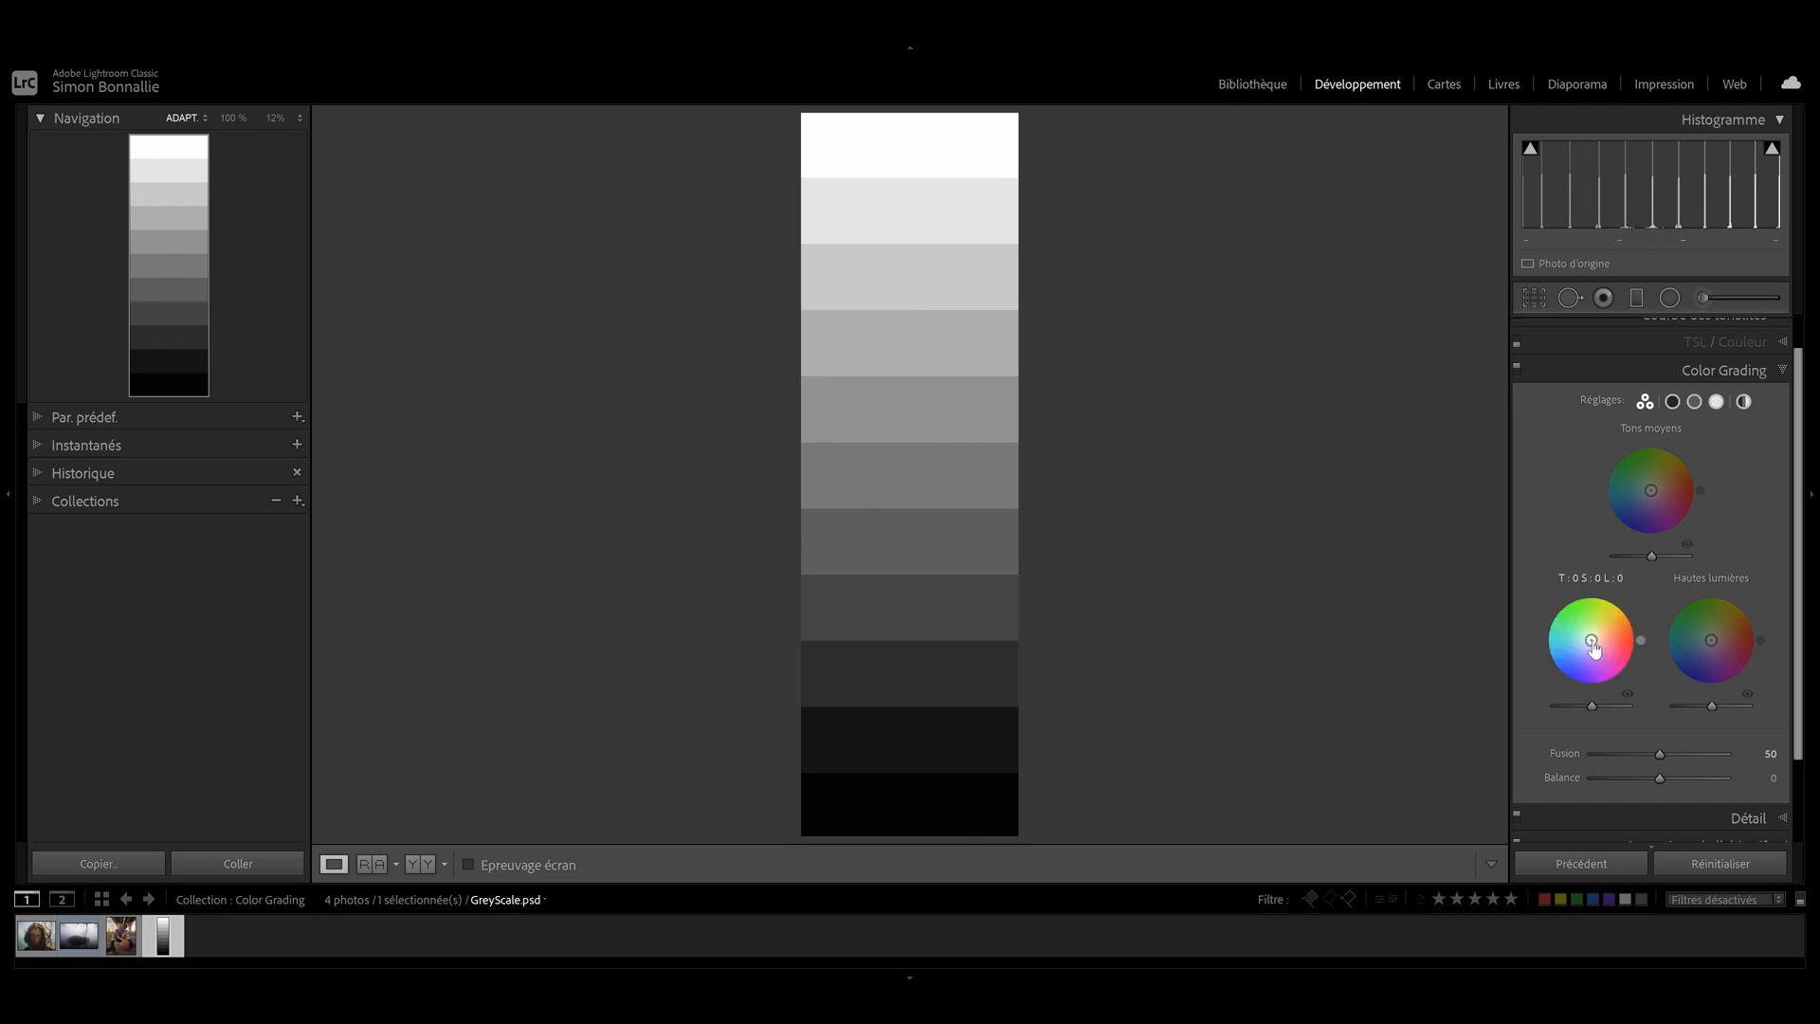
{"action": "left_click_drag", "start_coordinate": [1594, 648], "coordinate": [1572, 669]}
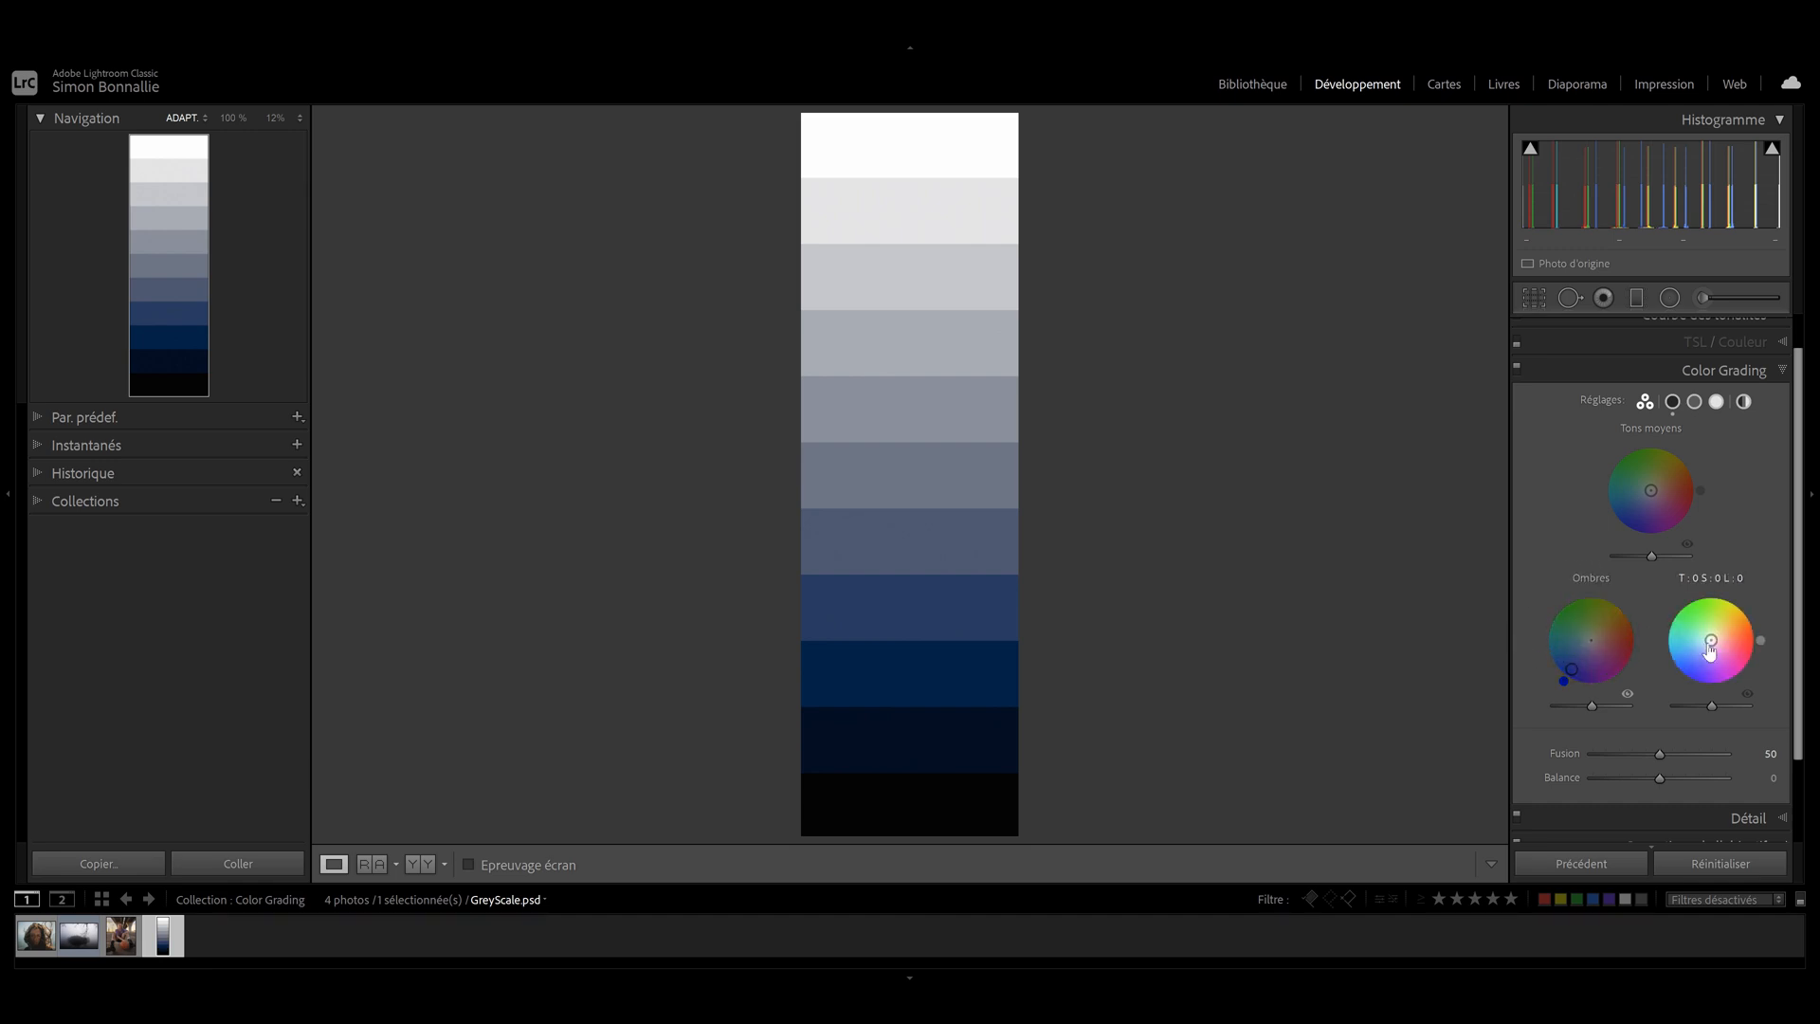
{"action": "left_click_drag", "start_coordinate": [1712, 648], "coordinate": [1726, 608]}
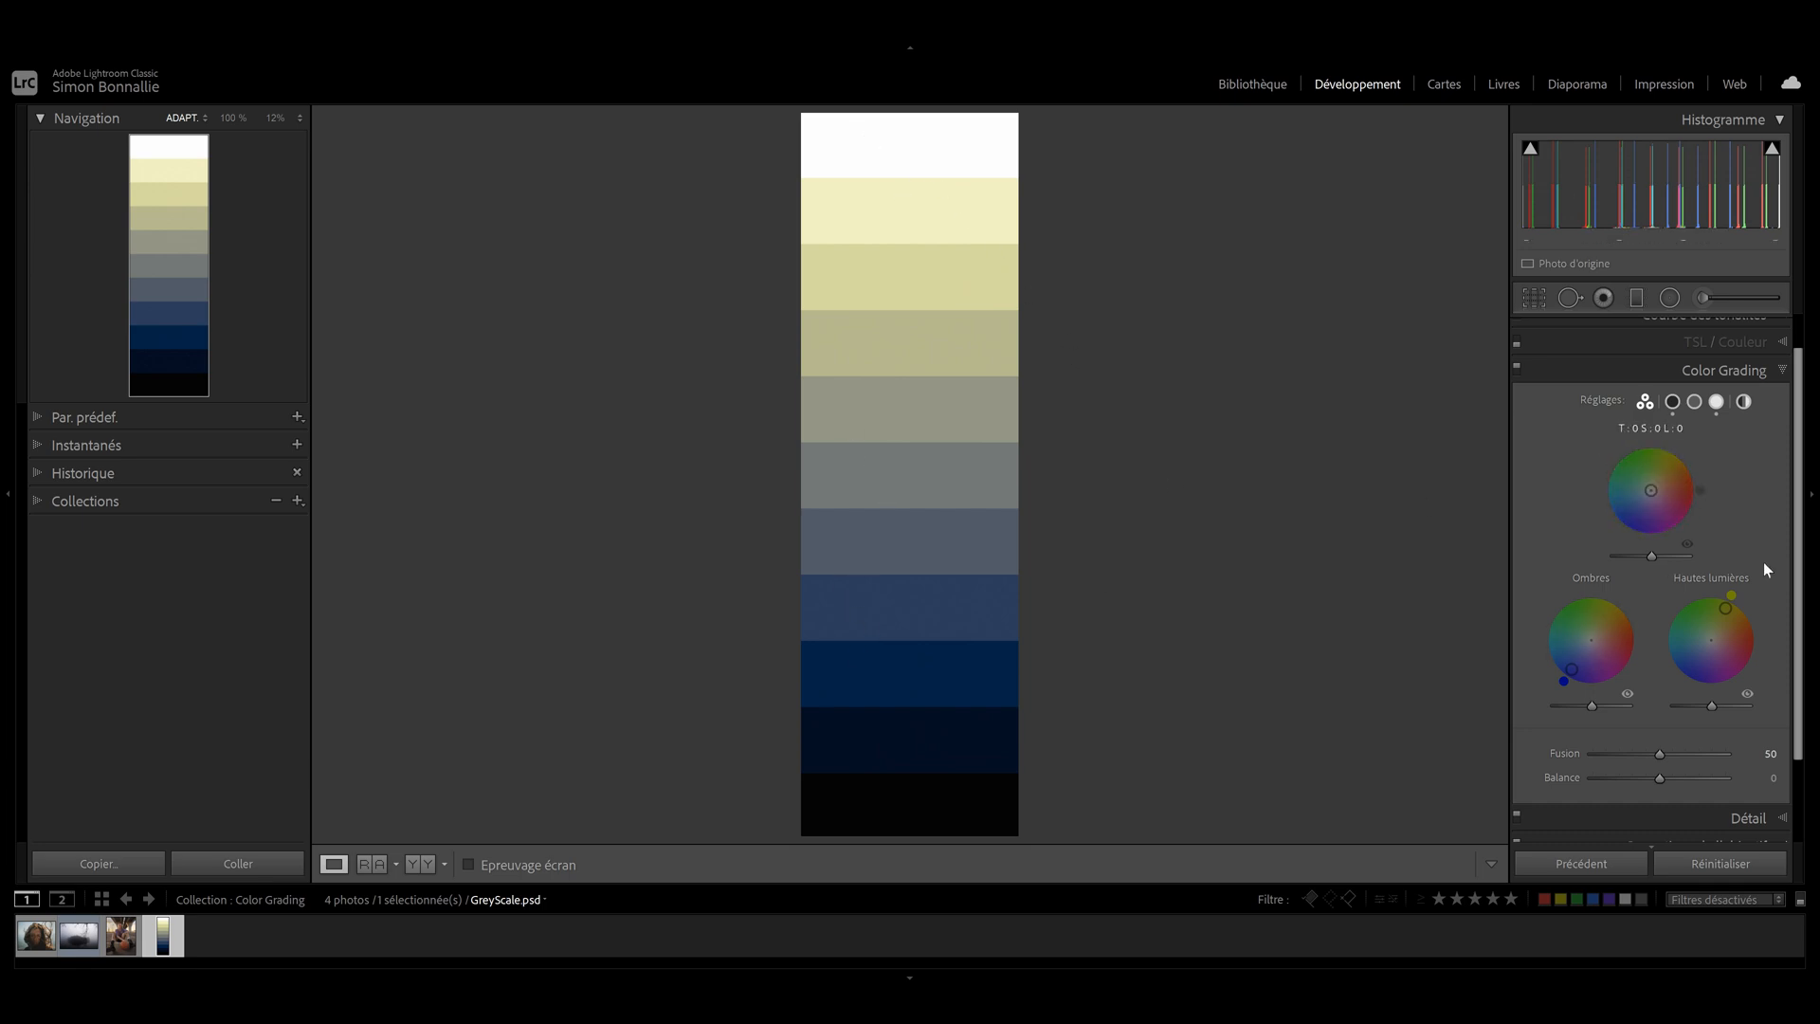
{"action": "double_click", "coordinate": [1571, 670]}
{"action": "double_click", "coordinate": [1726, 607]}
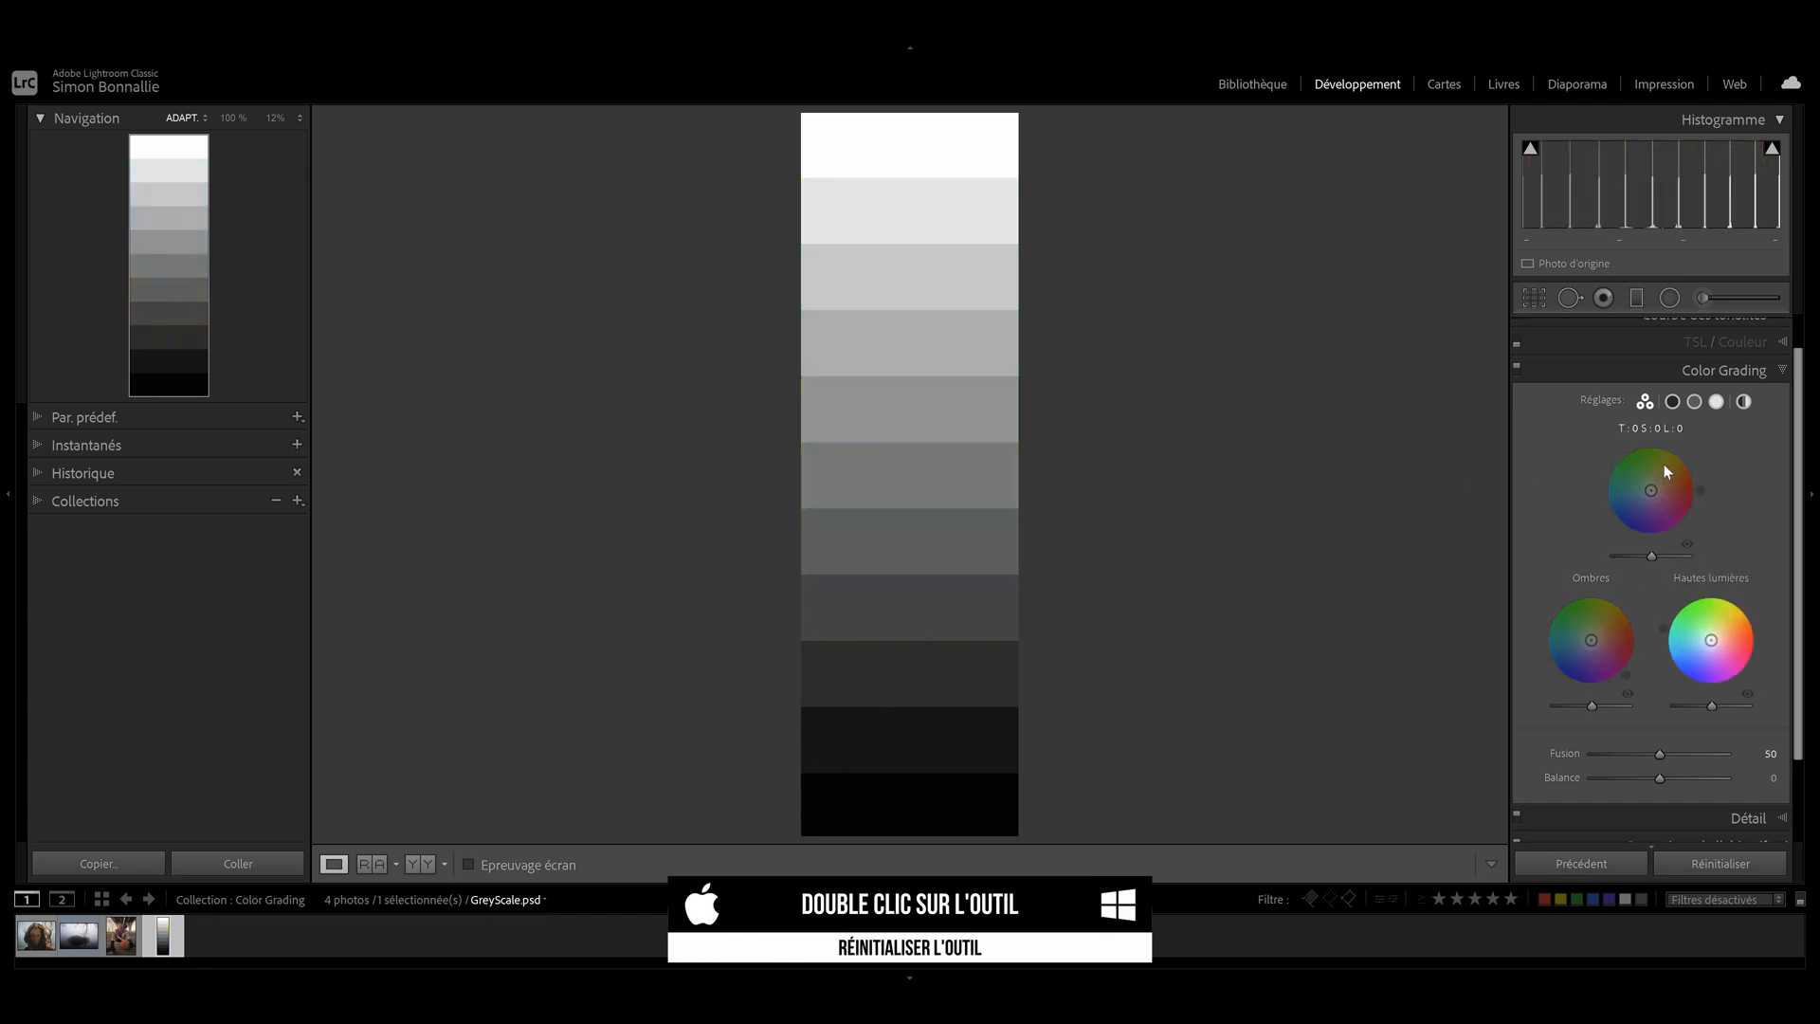
Try tinting the greyscale's midtones green, and reset the midtones wheel
{"action": "left_click_drag", "start_coordinate": [1651, 492], "coordinate": [1639, 474]}
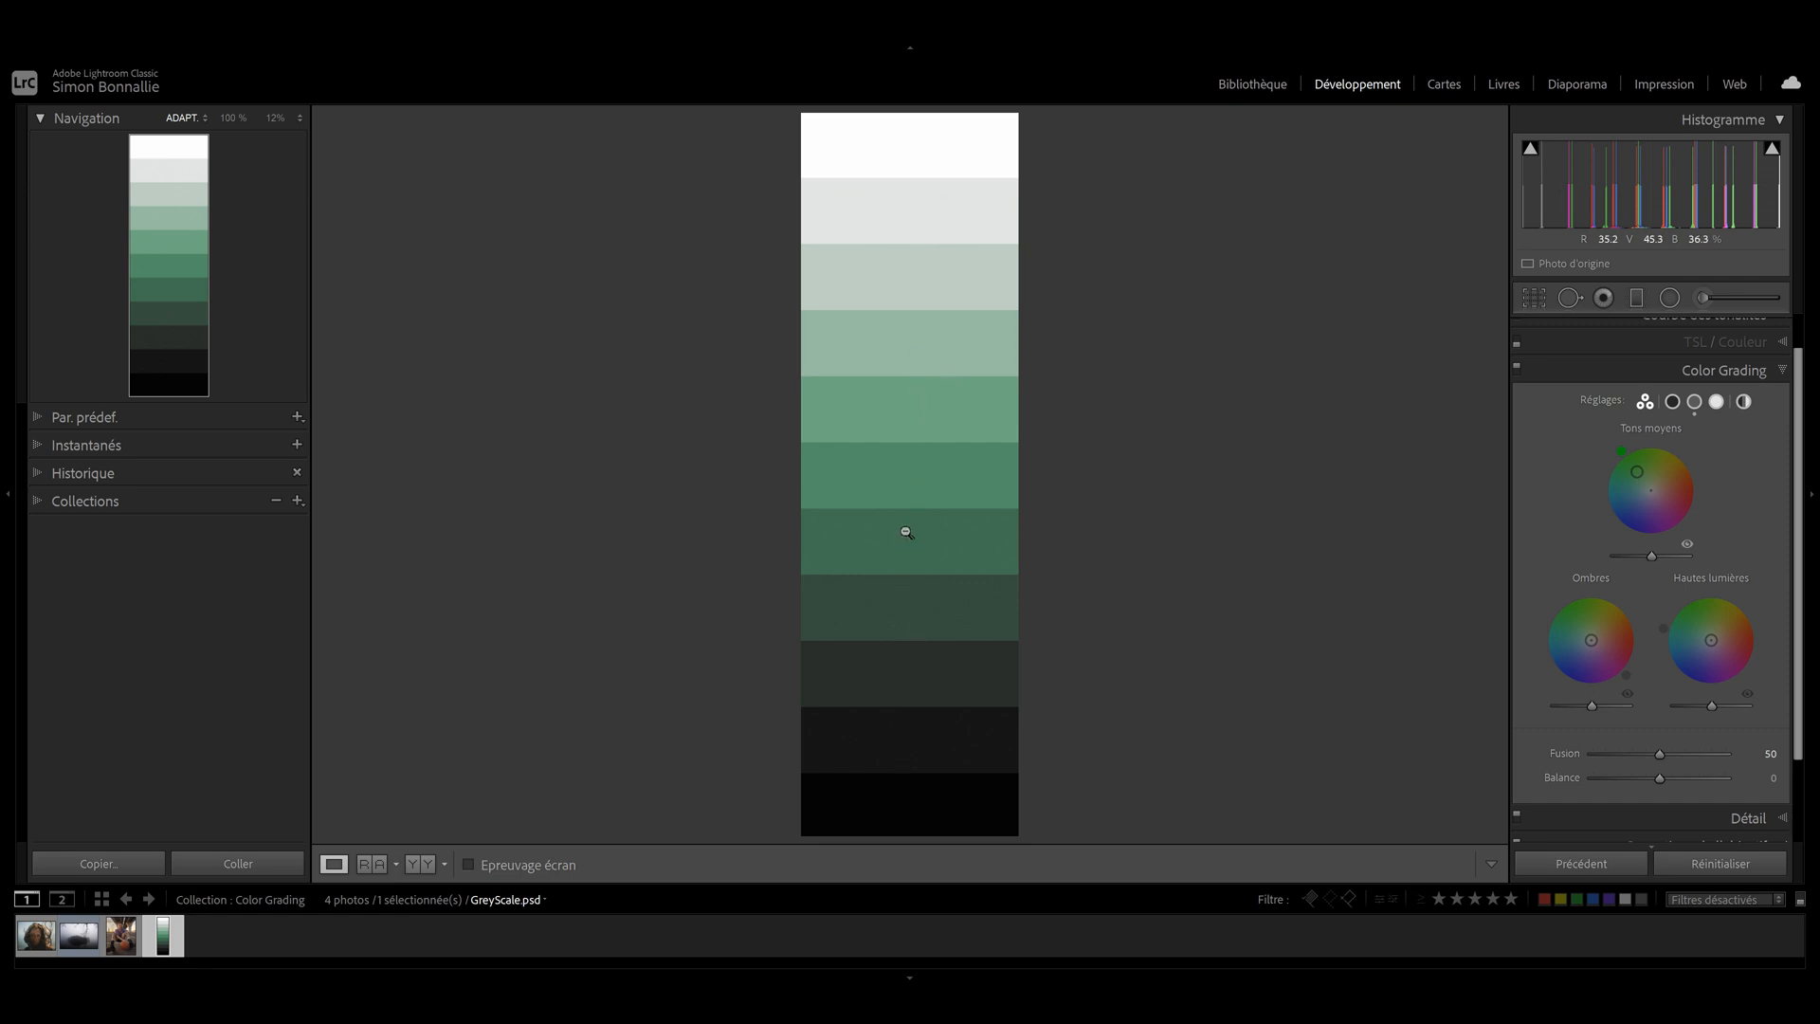
{"action": "double_click", "coordinate": [1636, 470]}
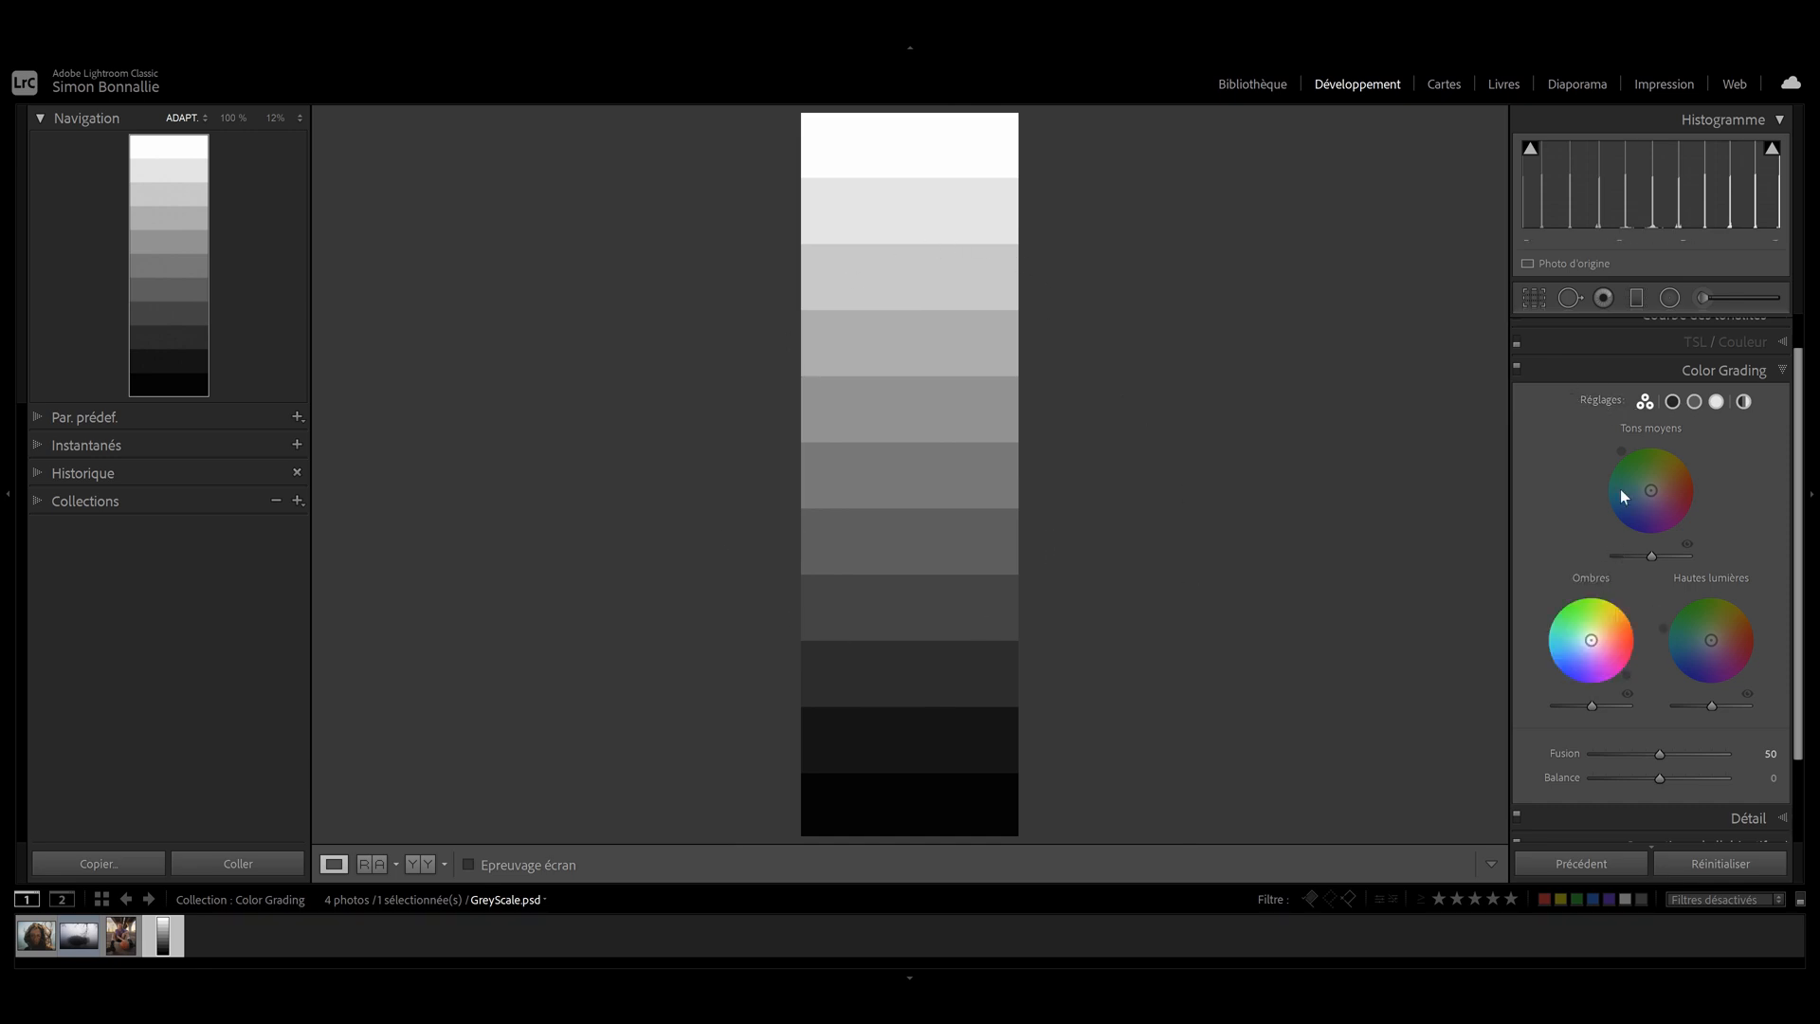
View the enlarged midtones and highlights wheels, and apply a global cyan tint with hue 193 and saturation 55
{"action": "left_click", "coordinate": [1694, 401]}
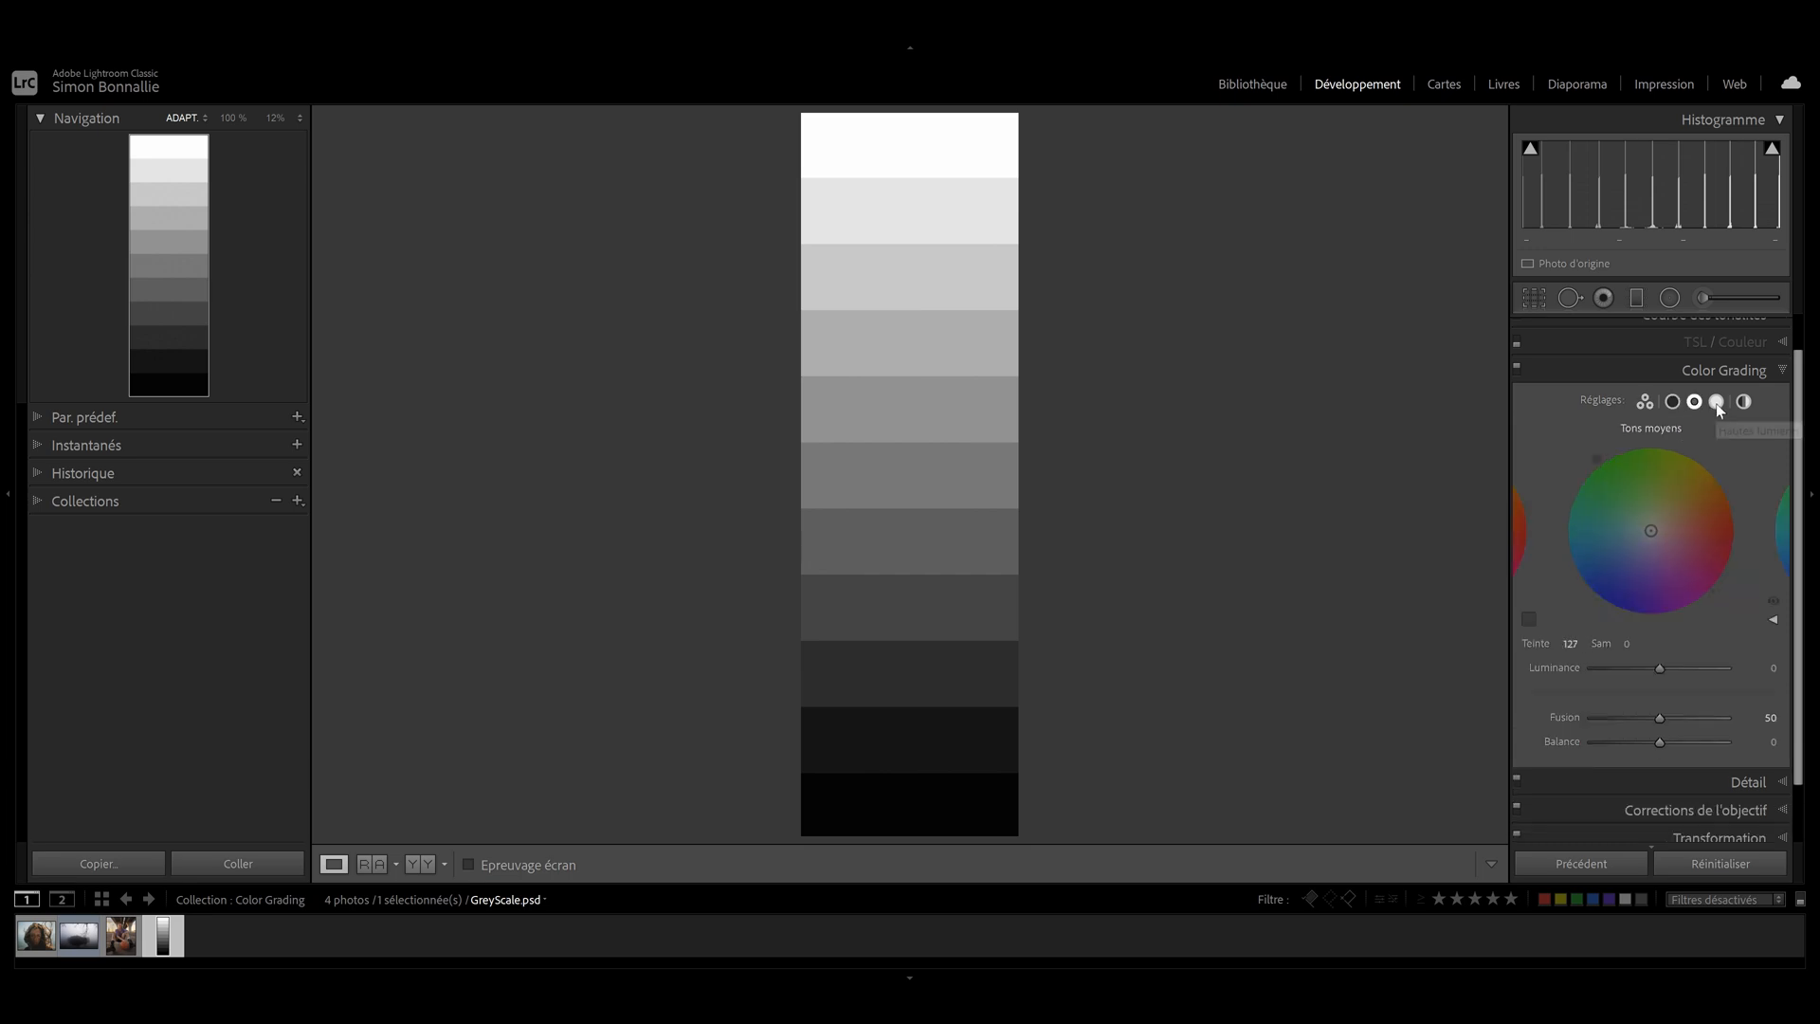
{"action": "left_click", "coordinate": [1717, 402]}
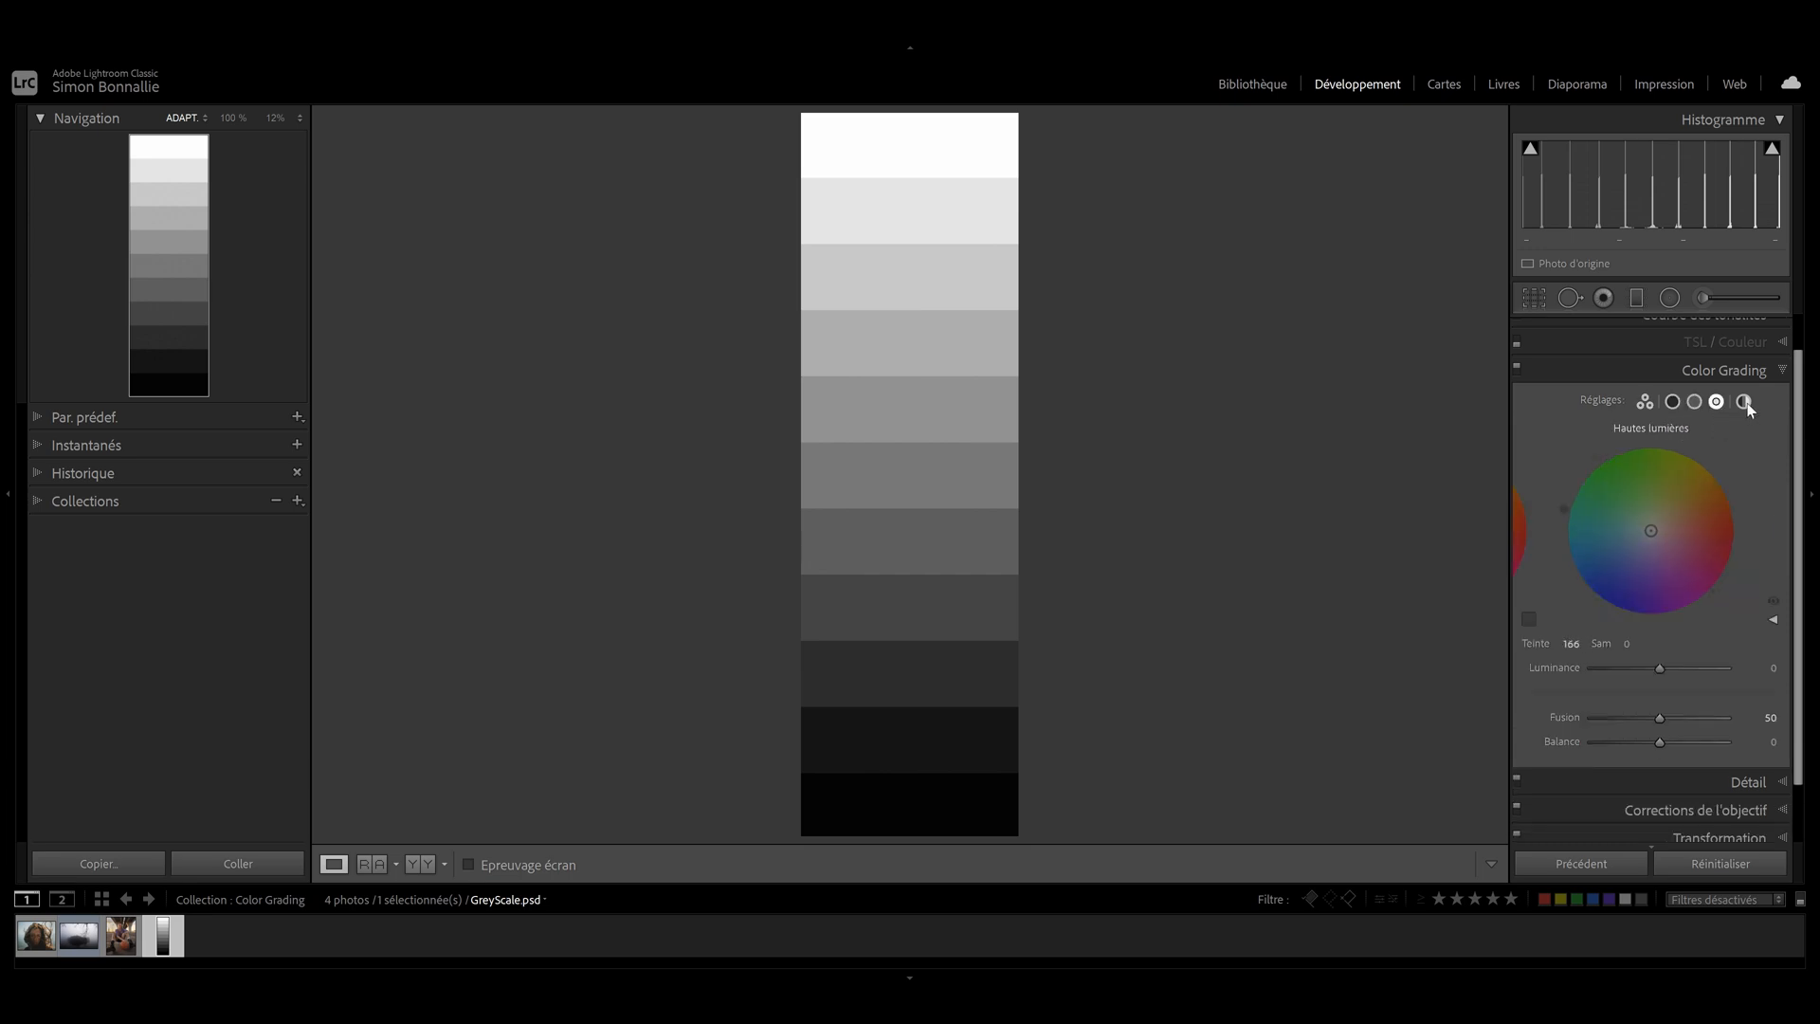
{"action": "left_click", "coordinate": [1746, 403]}
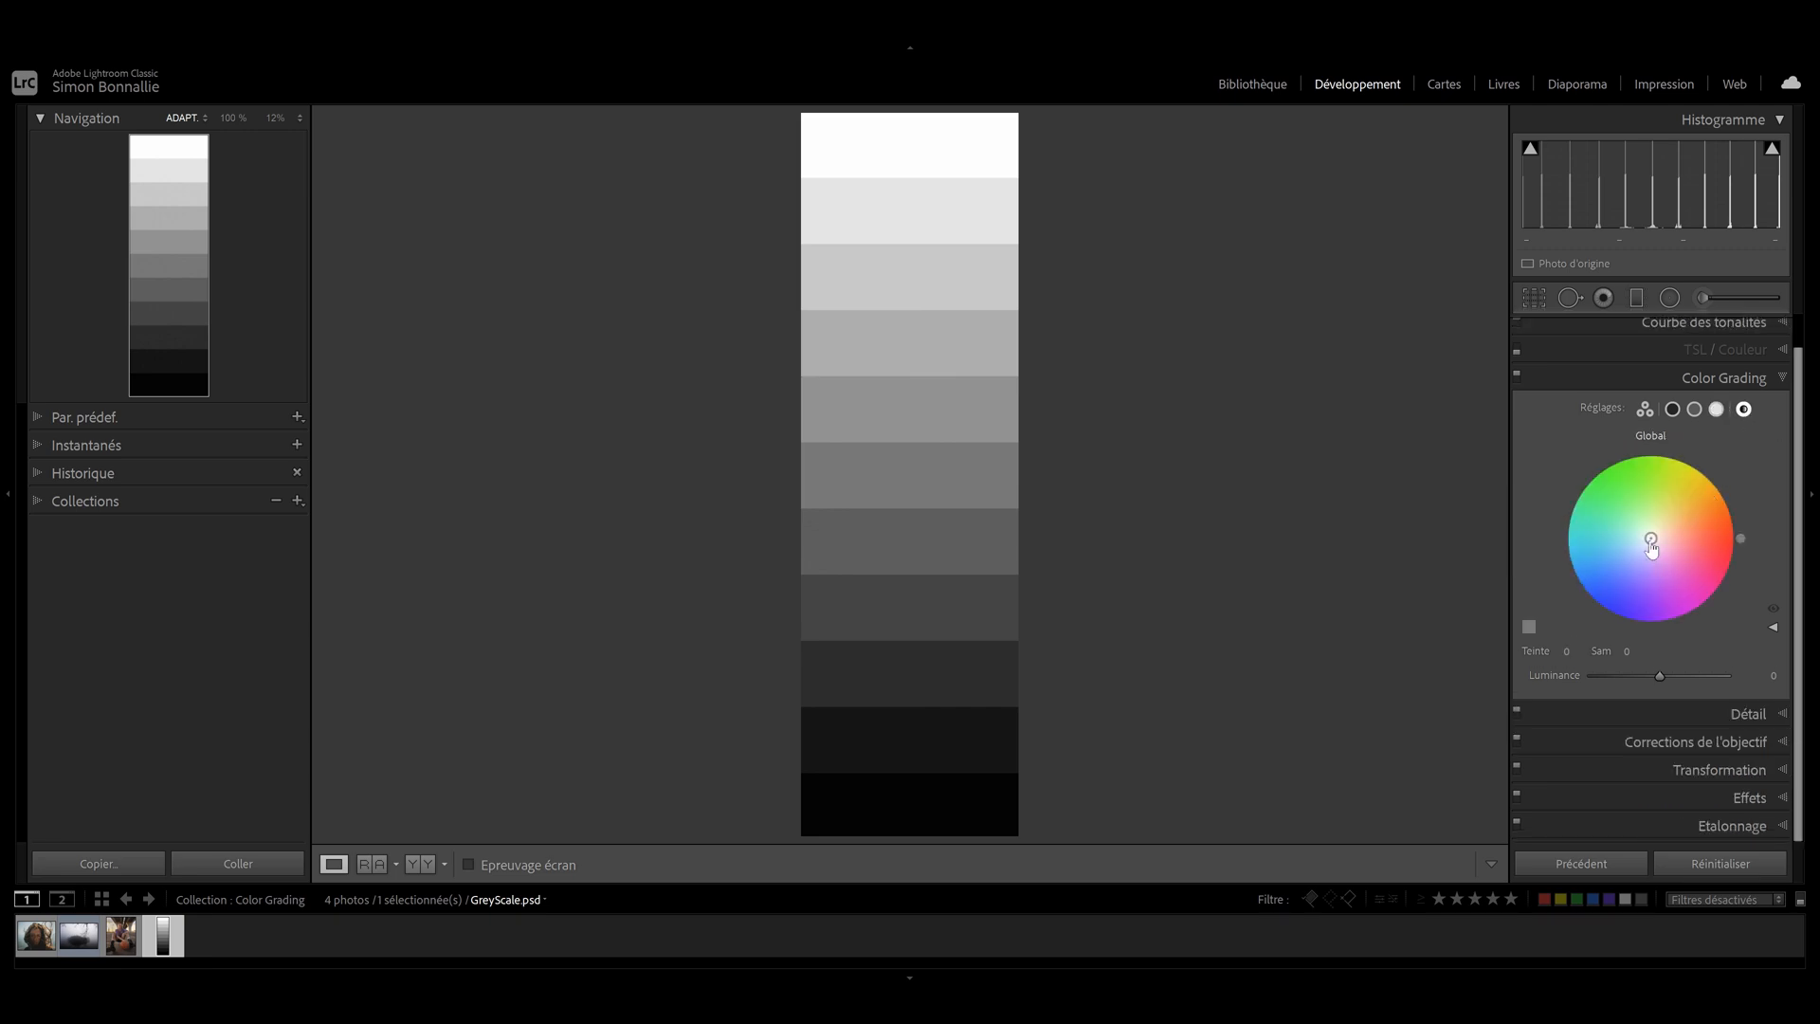
{"action": "left_click_drag", "start_coordinate": [1650, 537], "coordinate": [1607, 548]}
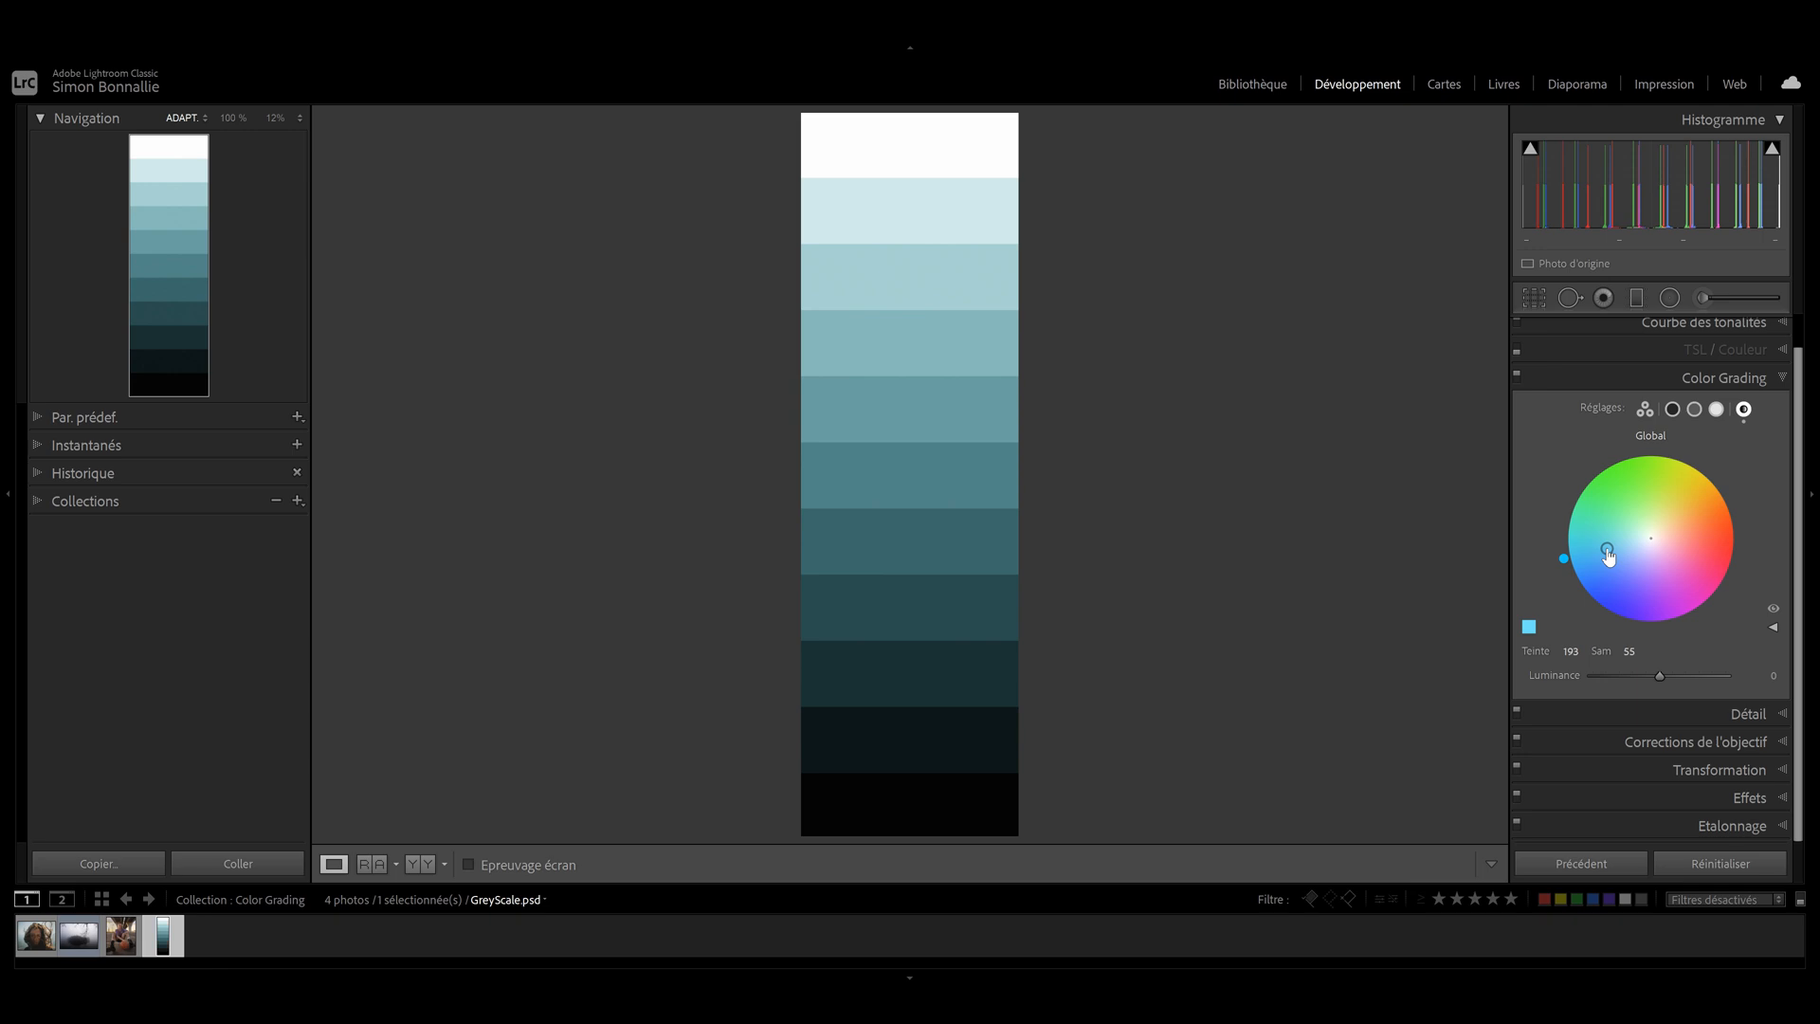
Tint the shadows blue and the highlights magenta with hue 313 and saturation 93, each on its enlarged wheel
{"action": "left_click", "coordinate": [1674, 410]}
{"action": "left_click_drag", "start_coordinate": [1624, 580], "coordinate": [1610, 601]}
{"action": "left_click", "coordinate": [1716, 409]}
{"action": "left_click_drag", "start_coordinate": [1654, 549], "coordinate": [1700, 589]}
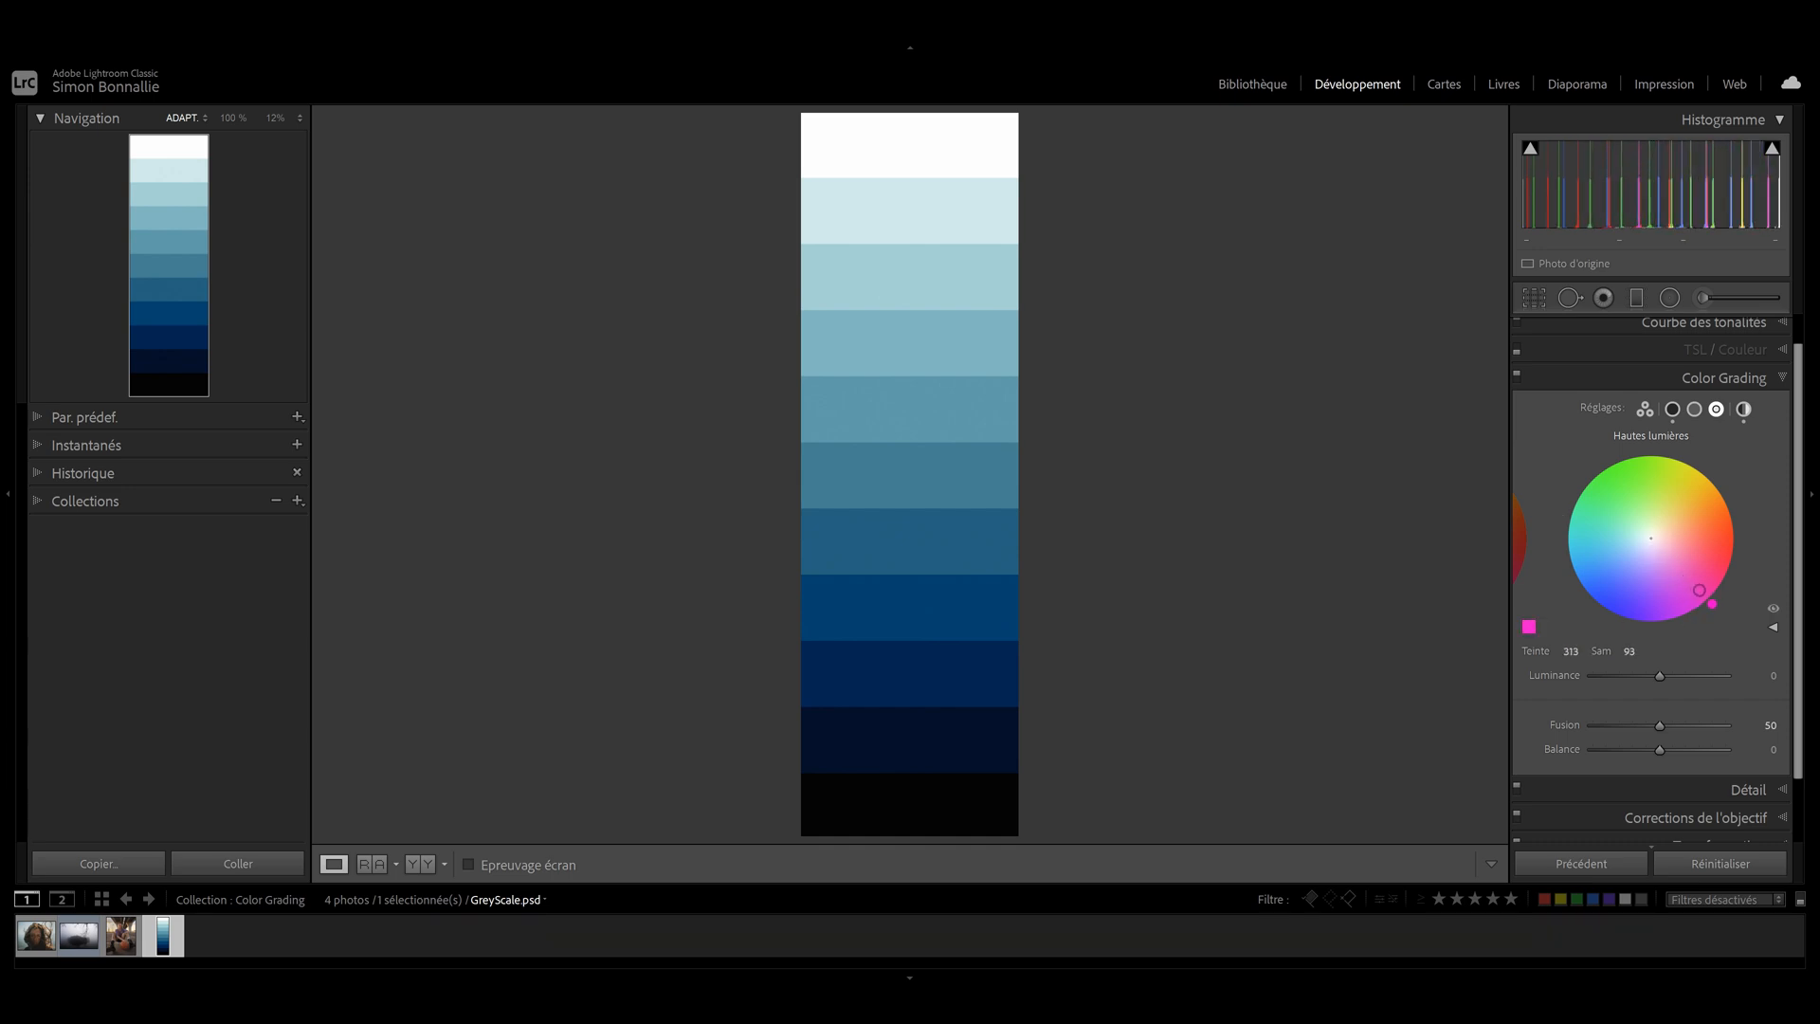
Change the global tint to green with hue 109 and saturation 73, and reset all Color Grading settings
{"action": "left_click", "coordinate": [1743, 409]}
{"action": "left_click_drag", "start_coordinate": [1609, 555], "coordinate": [1632, 483]}
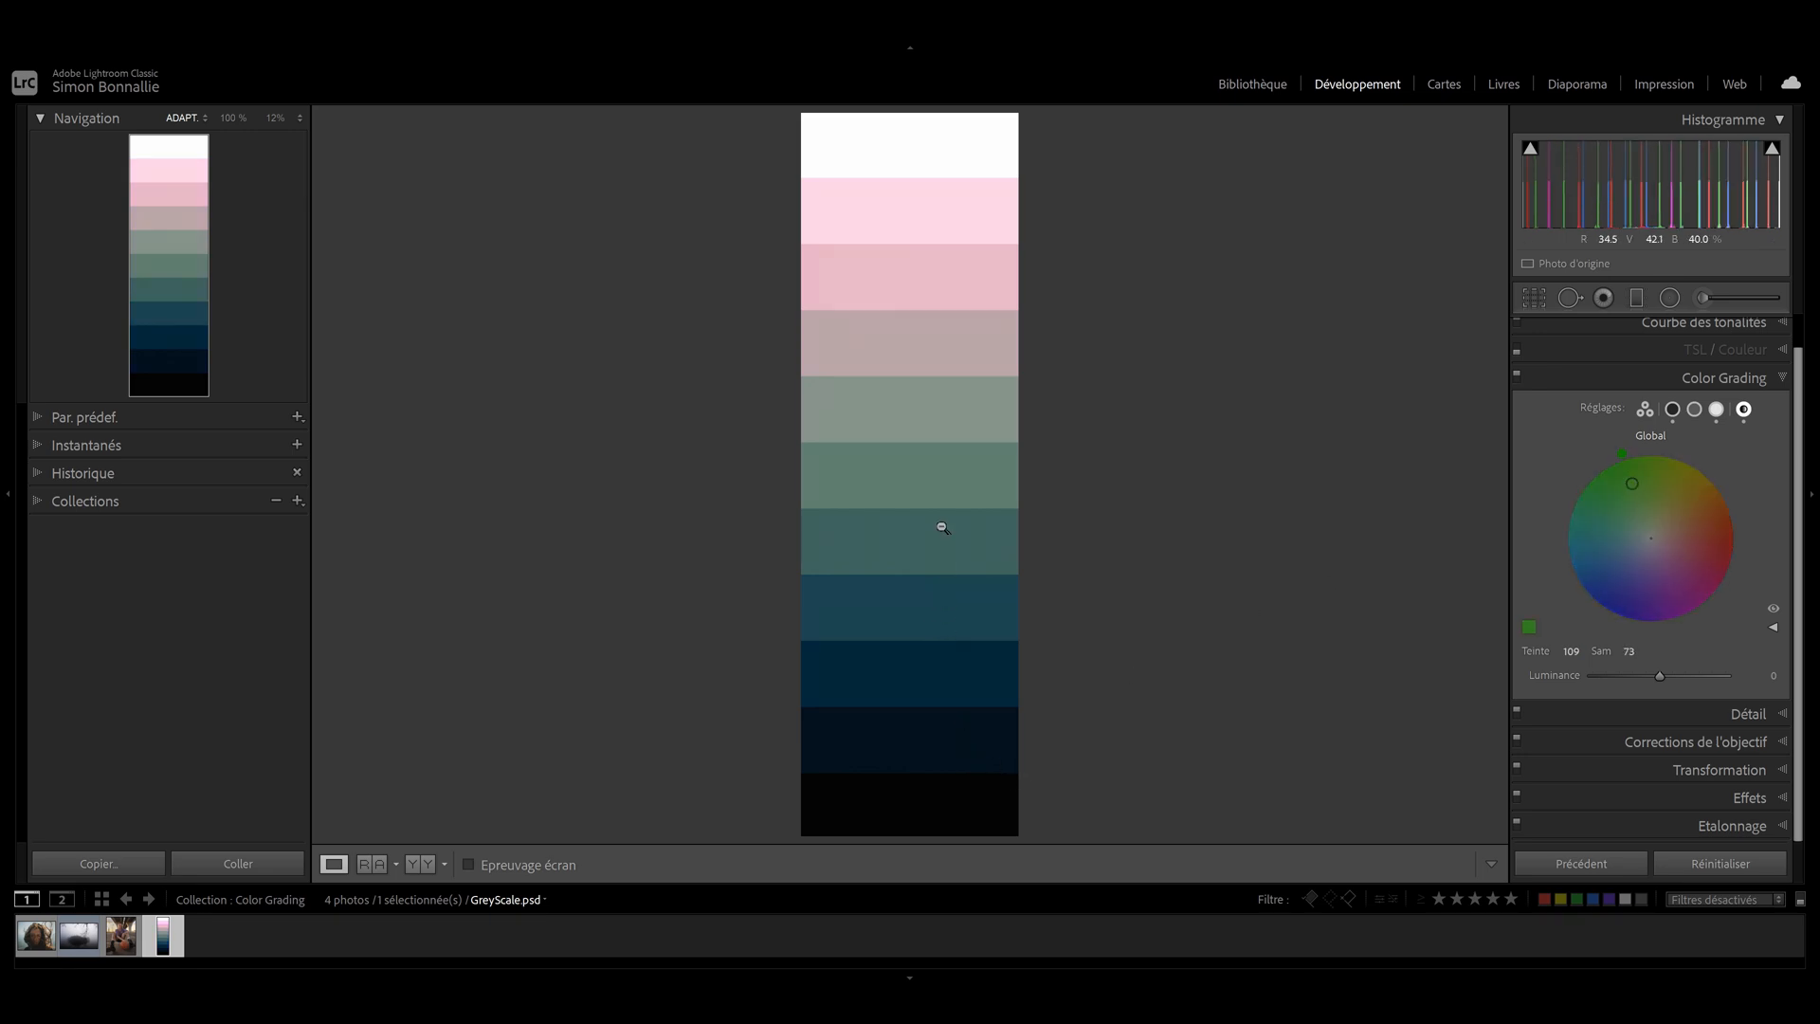
{"action": "left_click", "coordinate": [1597, 406], "text": "alt"}
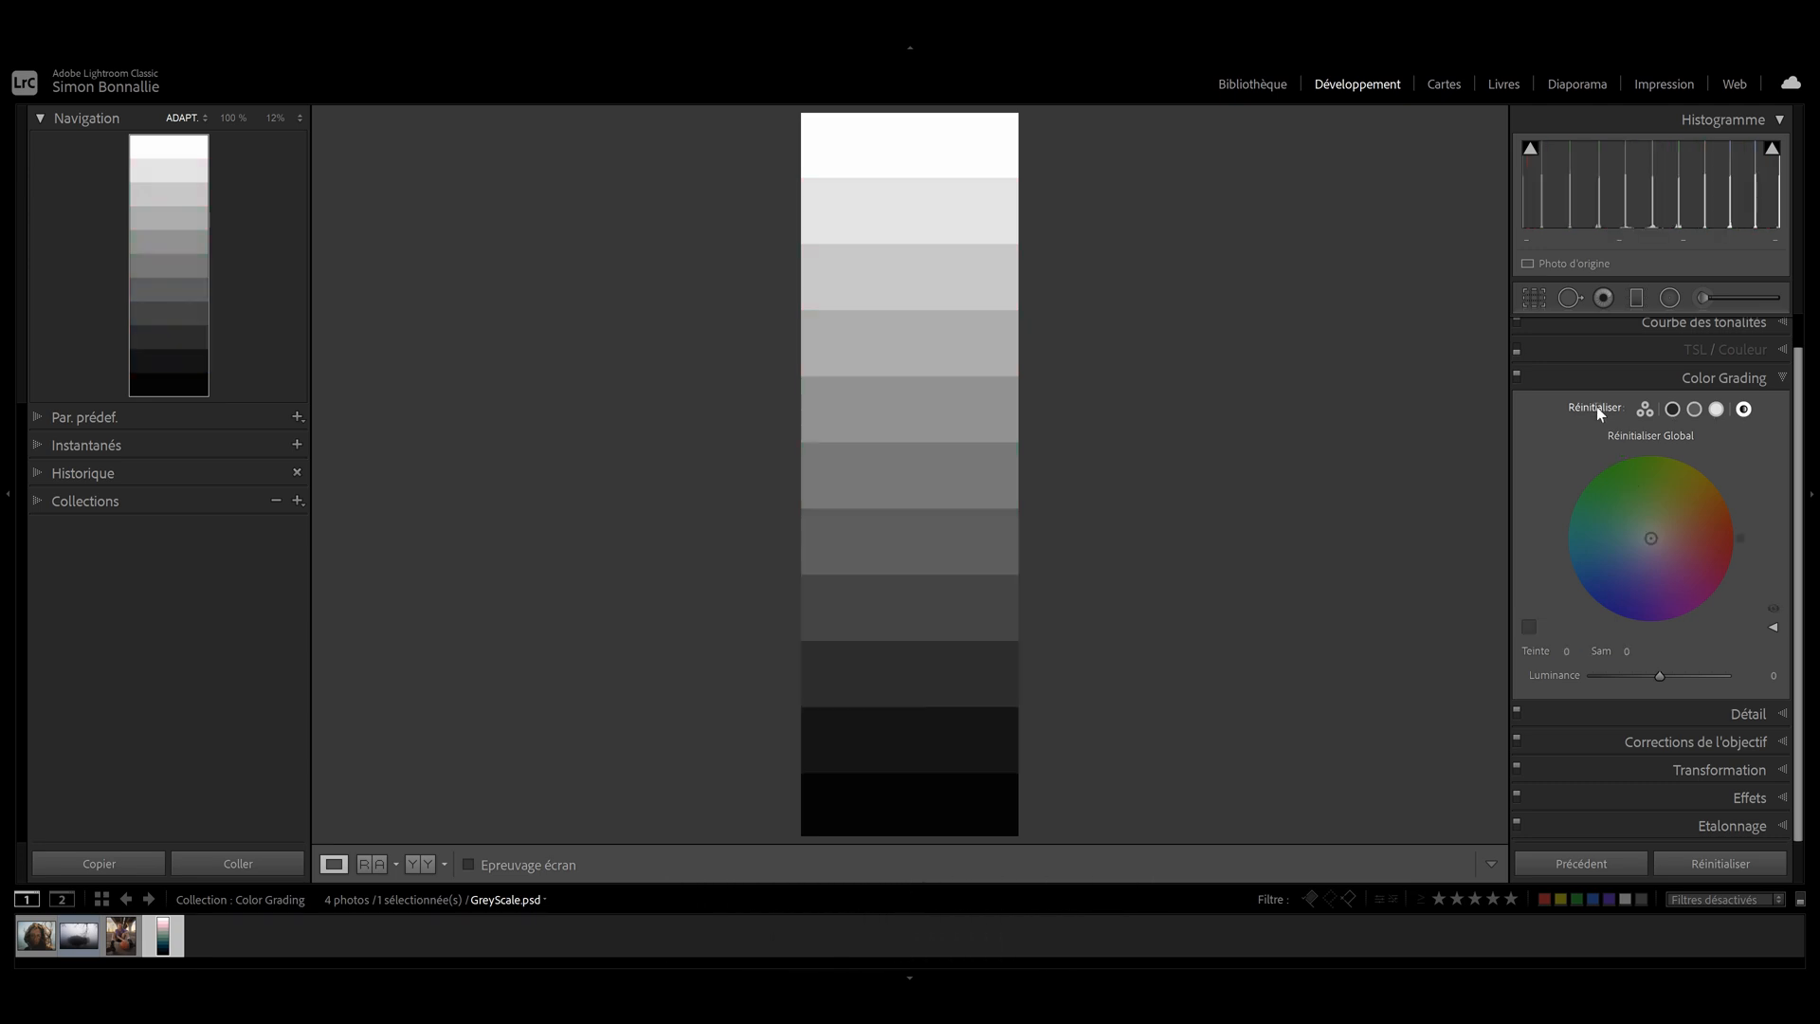
In the three-wheel view, tint the shadows blue with hue 227 and saturation 100, and the highlights yellow
{"action": "left_click", "coordinate": [1645, 408]}
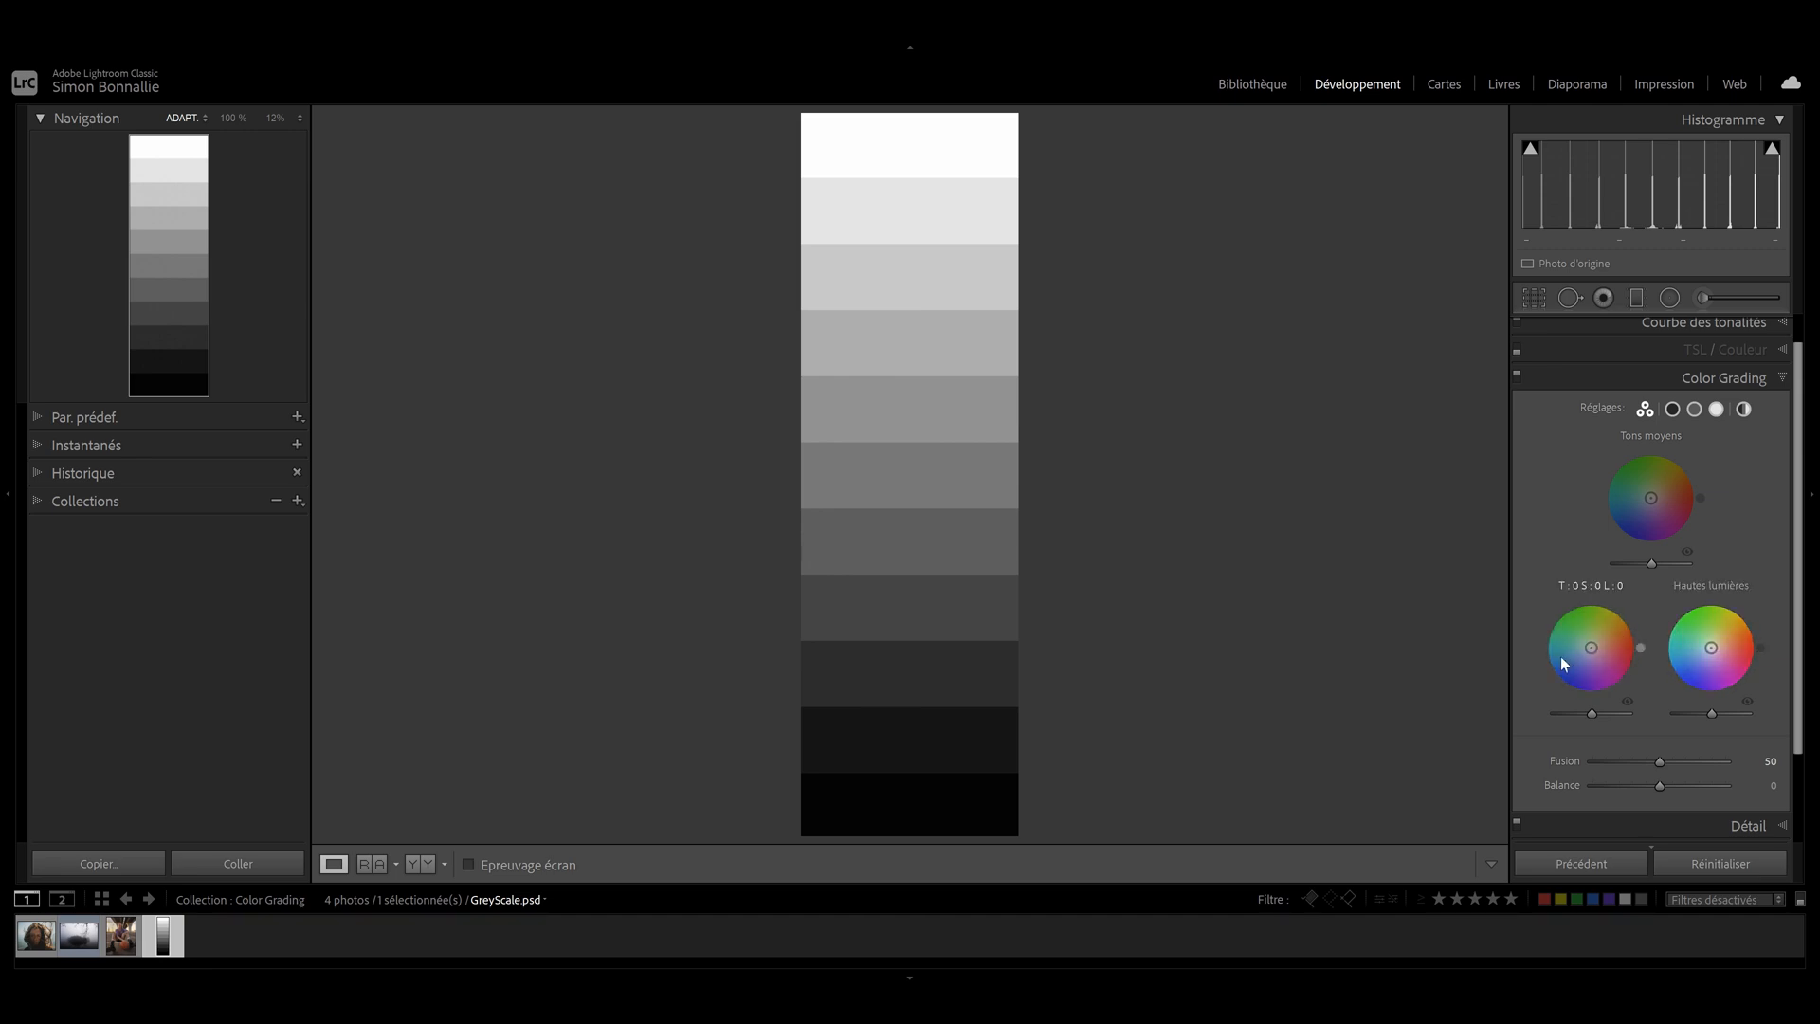
{"action": "left_click_drag", "start_coordinate": [1597, 652], "coordinate": [1567, 674]}
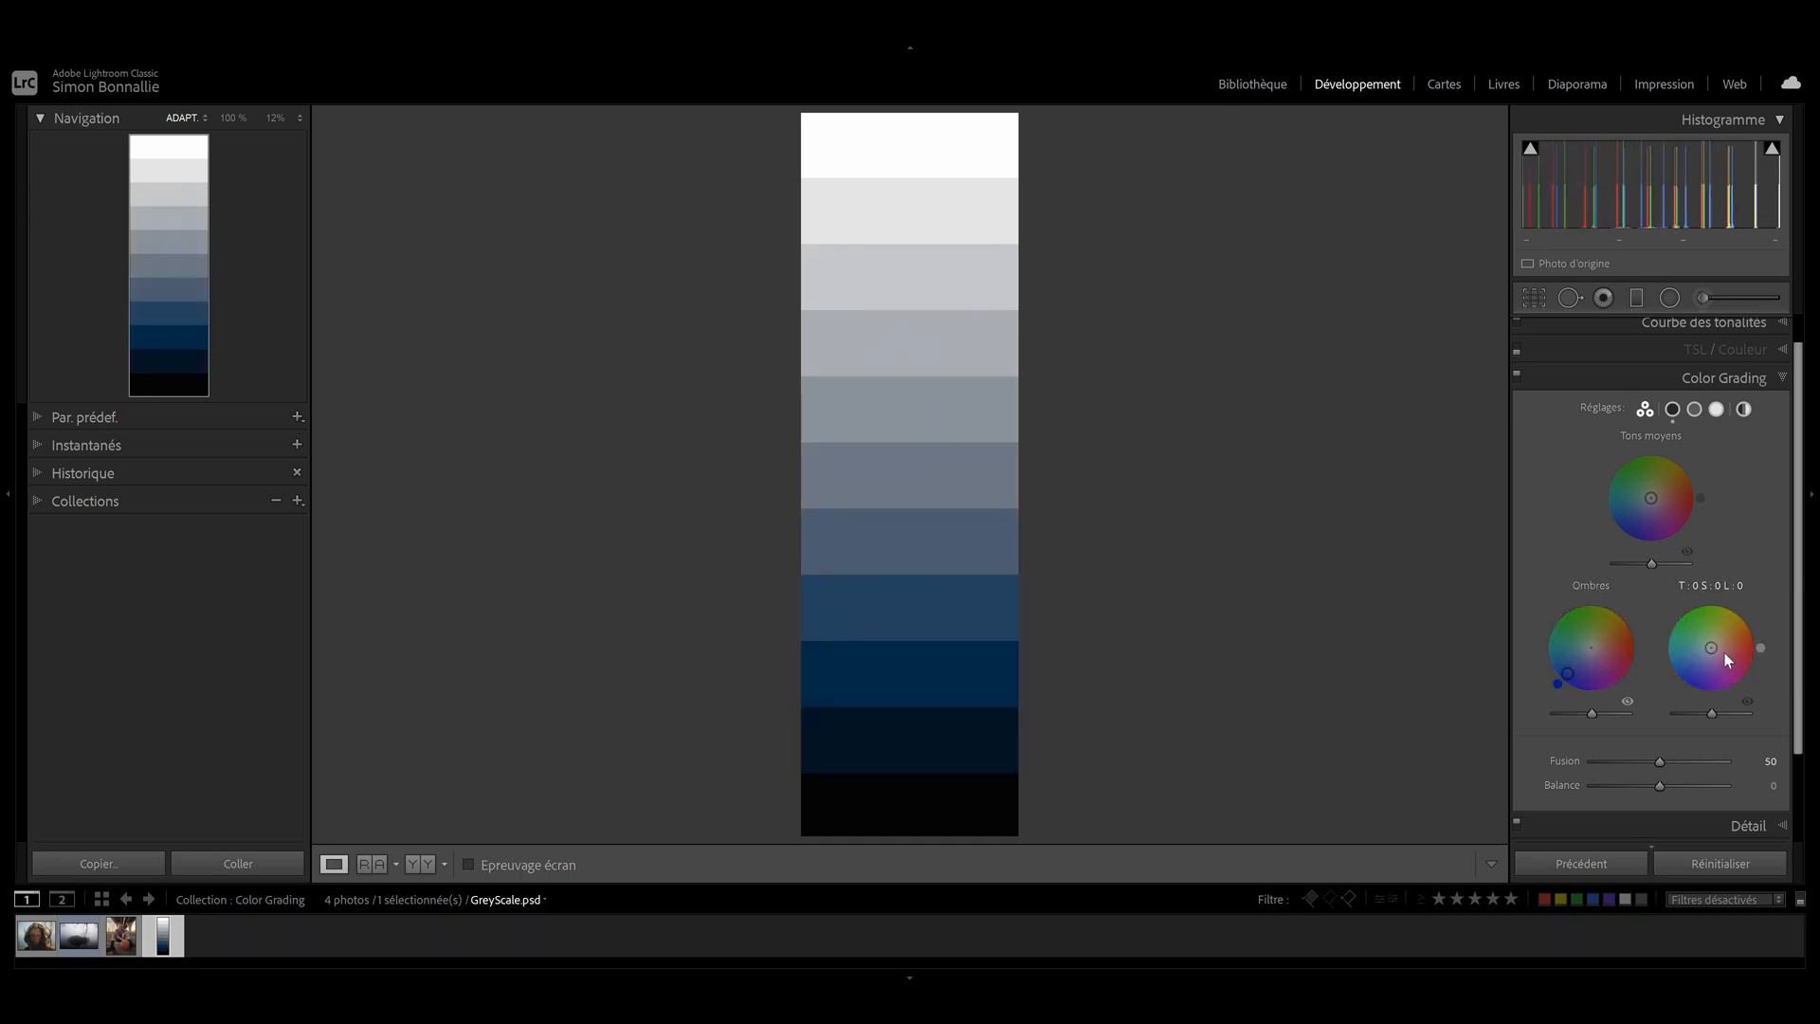
{"action": "left_click_drag", "start_coordinate": [1714, 652], "coordinate": [1728, 618]}
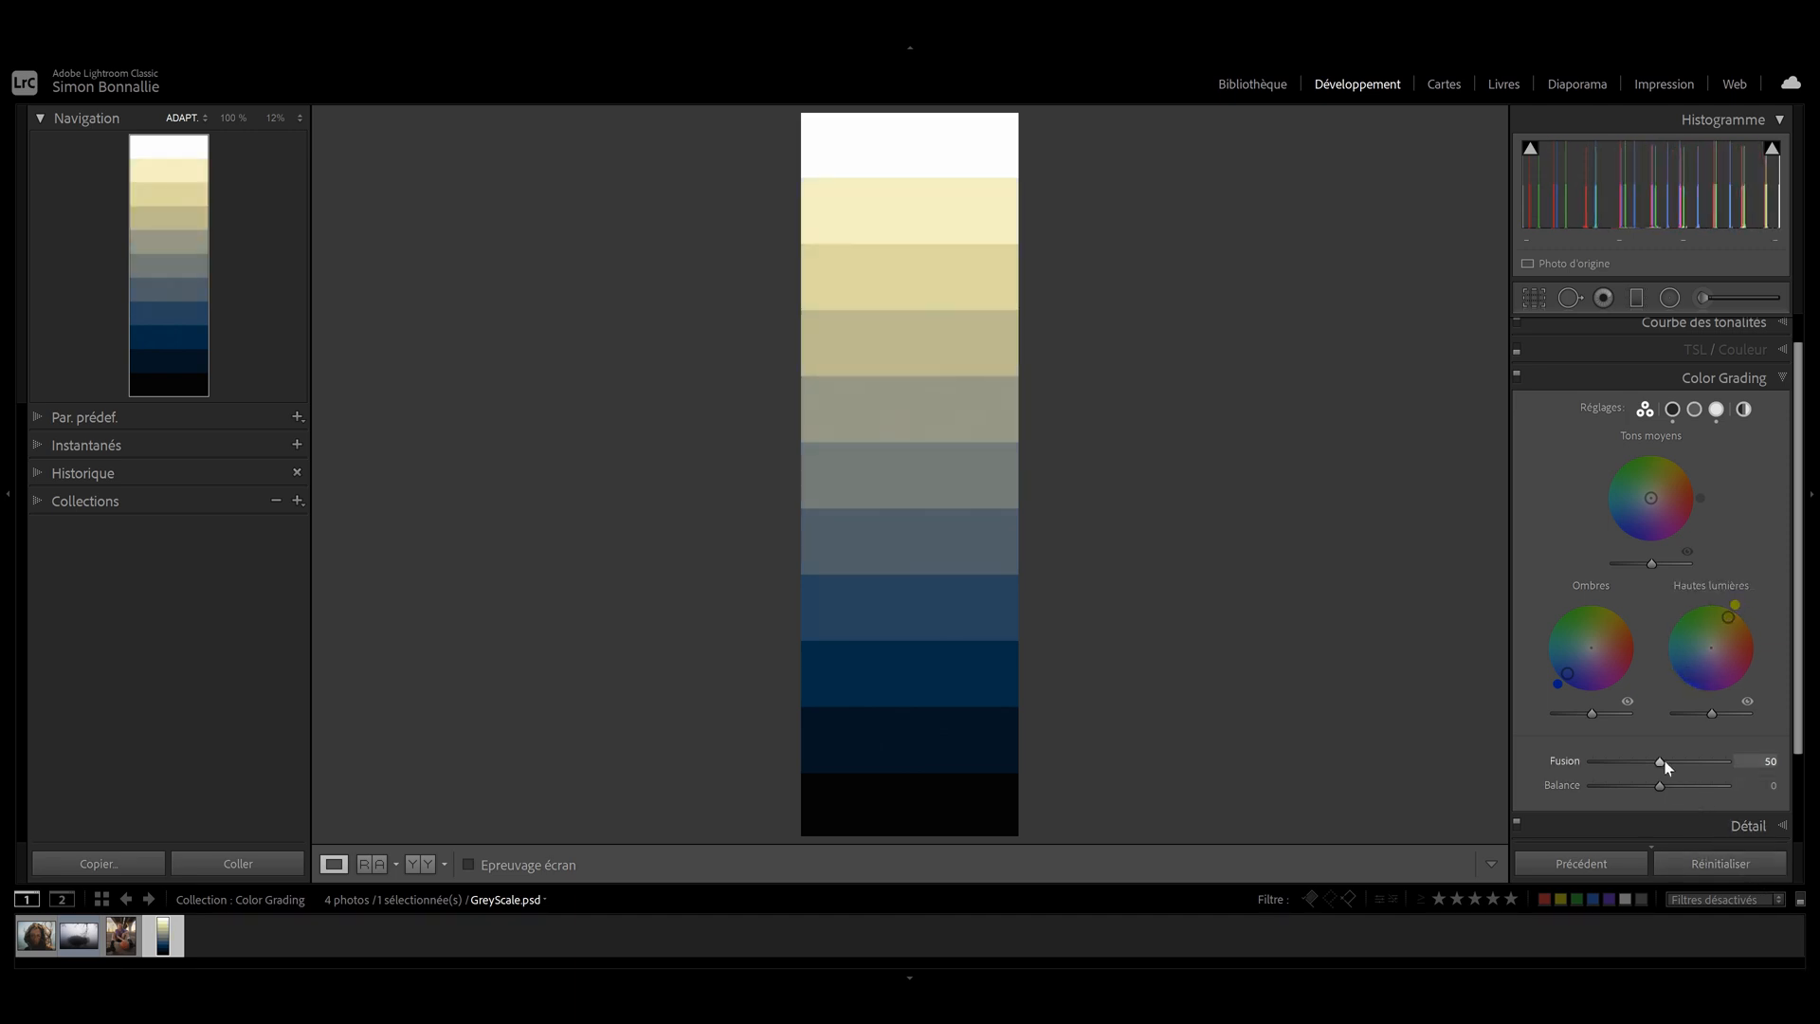
Try Fusion values of 6, 100 and 0 to compare the colour blending, and restore it to 50
{"action": "left_click_drag", "start_coordinate": [1659, 769], "coordinate": [1597, 766]}
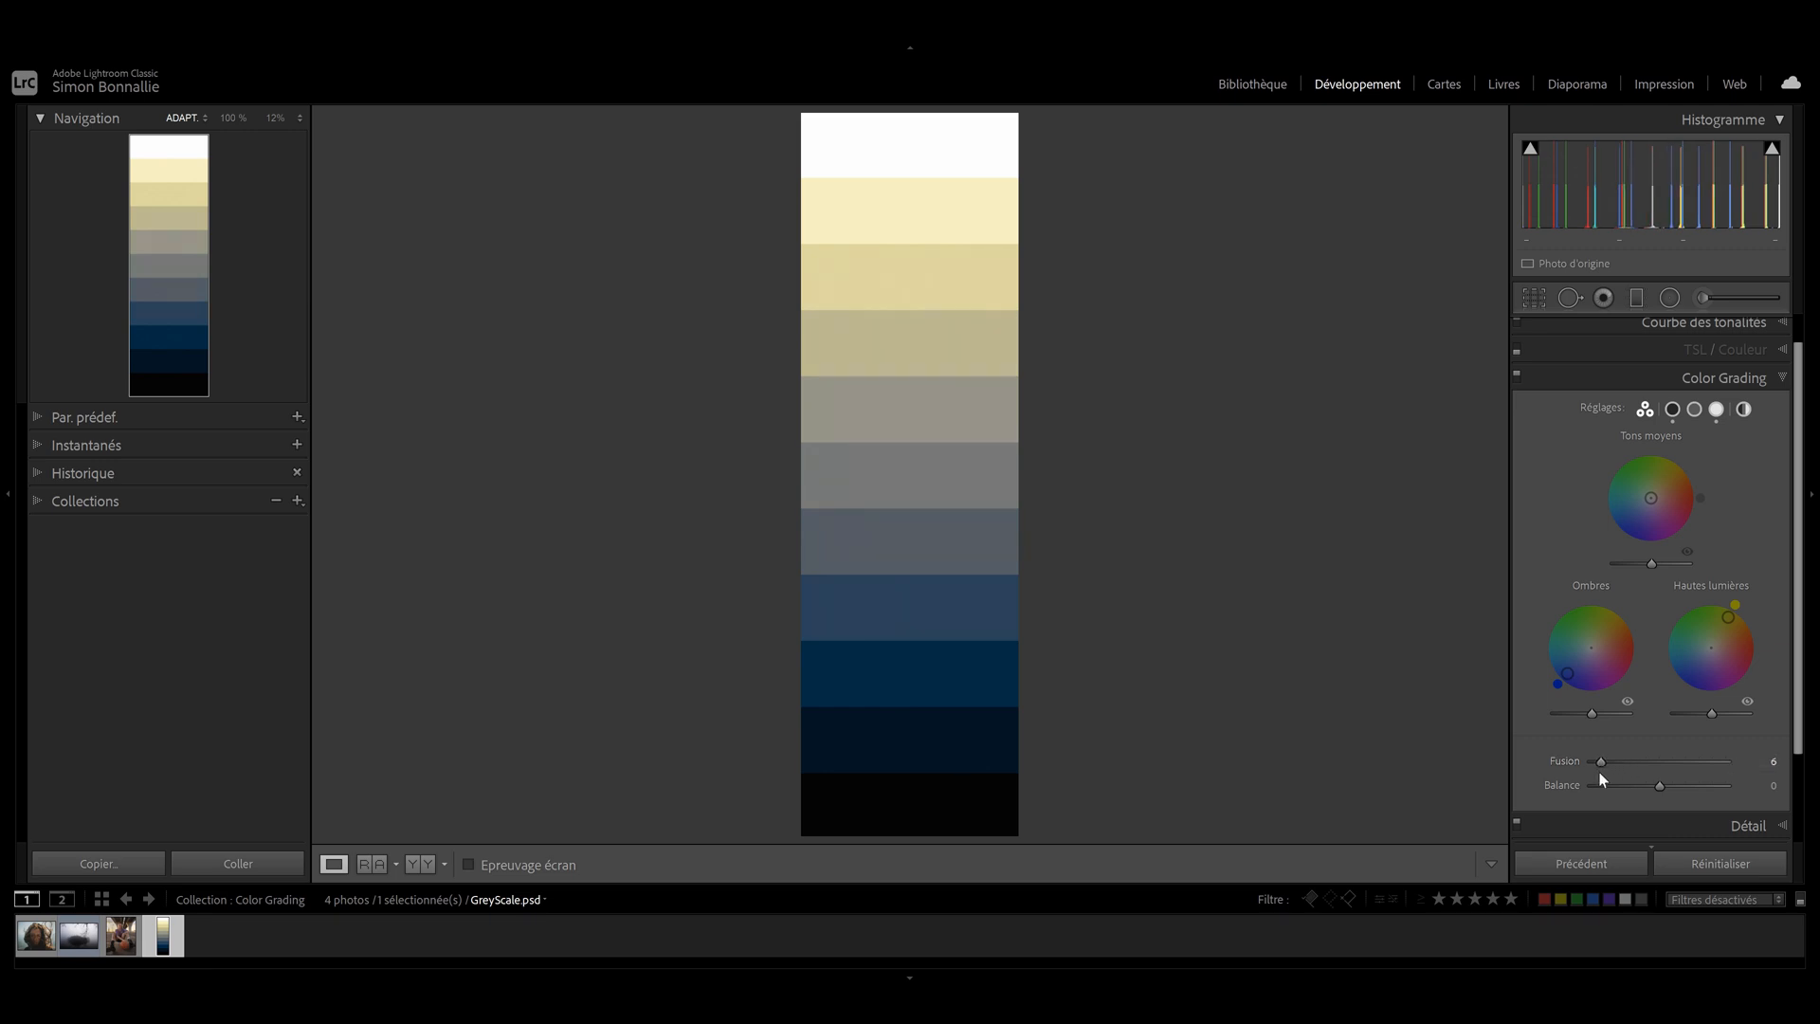
{"action": "left_click_drag", "start_coordinate": [1601, 766], "coordinate": [1739, 762]}
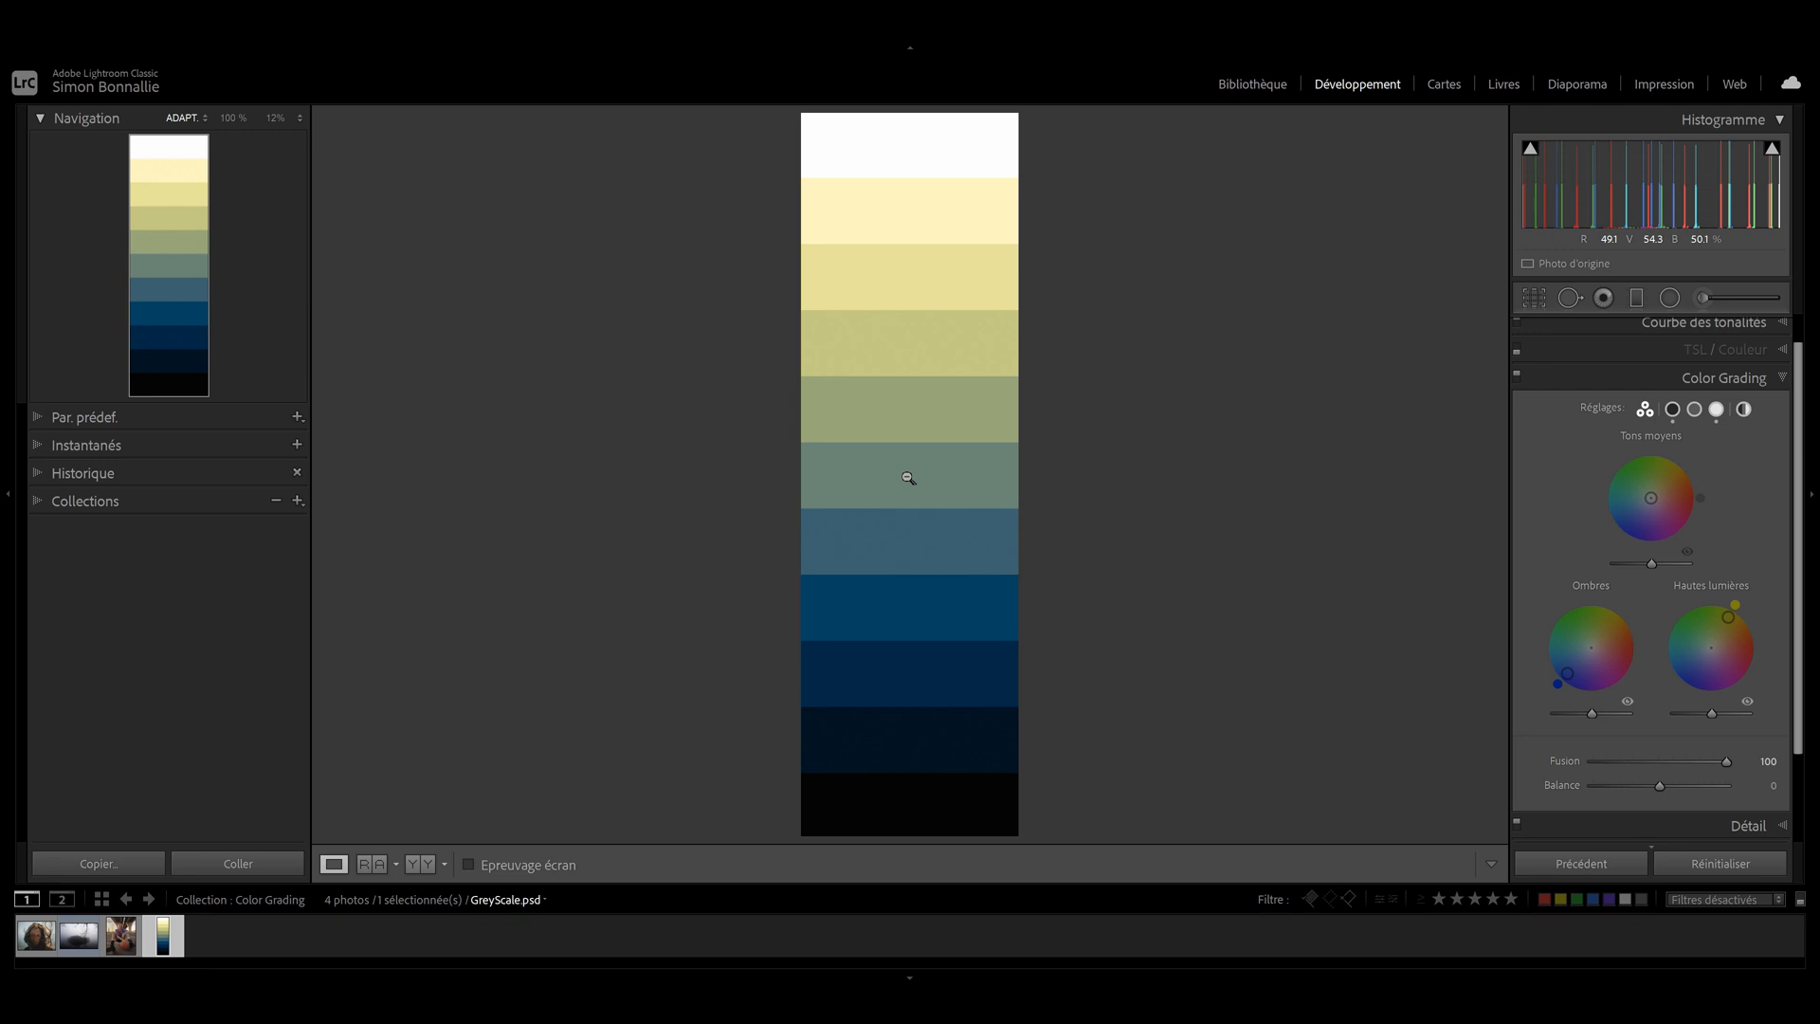
{"action": "left_click_drag", "start_coordinate": [1727, 761], "coordinate": [1576, 773]}
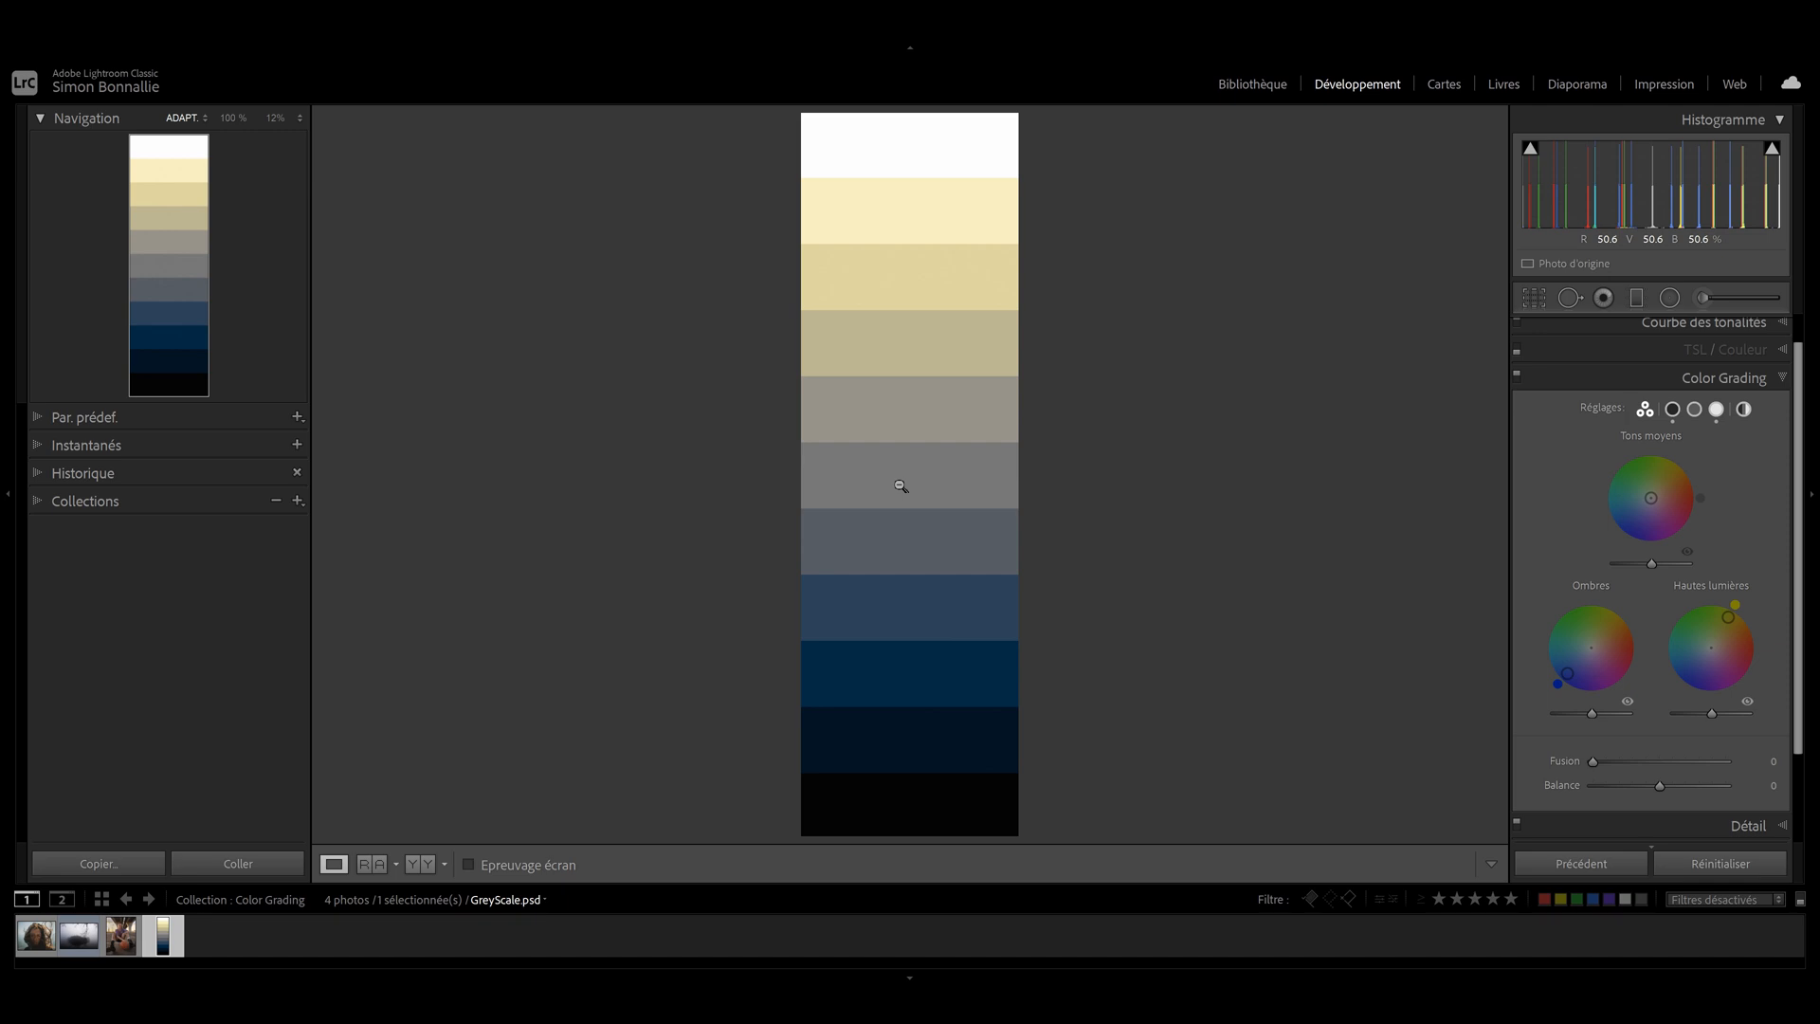
{"action": "left_click", "coordinate": [1592, 764]}
{"action": "left_click_drag", "start_coordinate": [1593, 764], "coordinate": [1661, 787]}
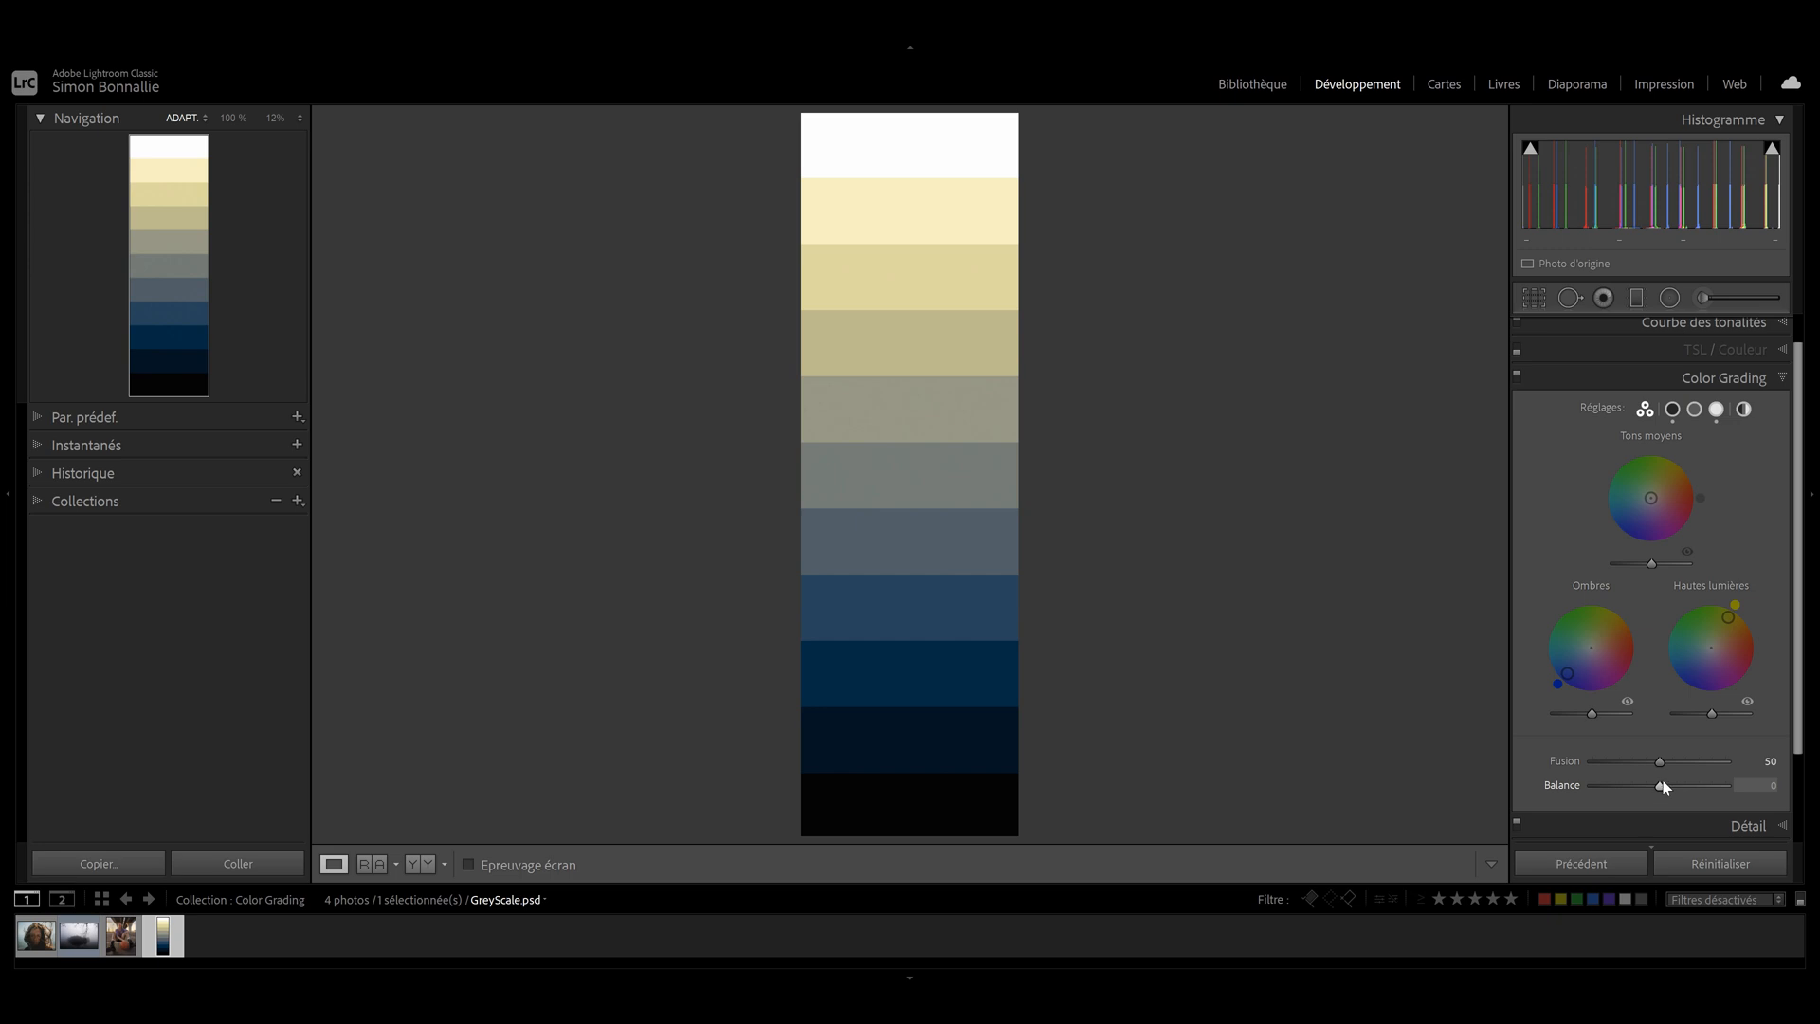
Try a Balance of -100 to favour the shadow tint, and reset Balance to 0
{"action": "left_click_drag", "start_coordinate": [1663, 788], "coordinate": [1567, 808]}
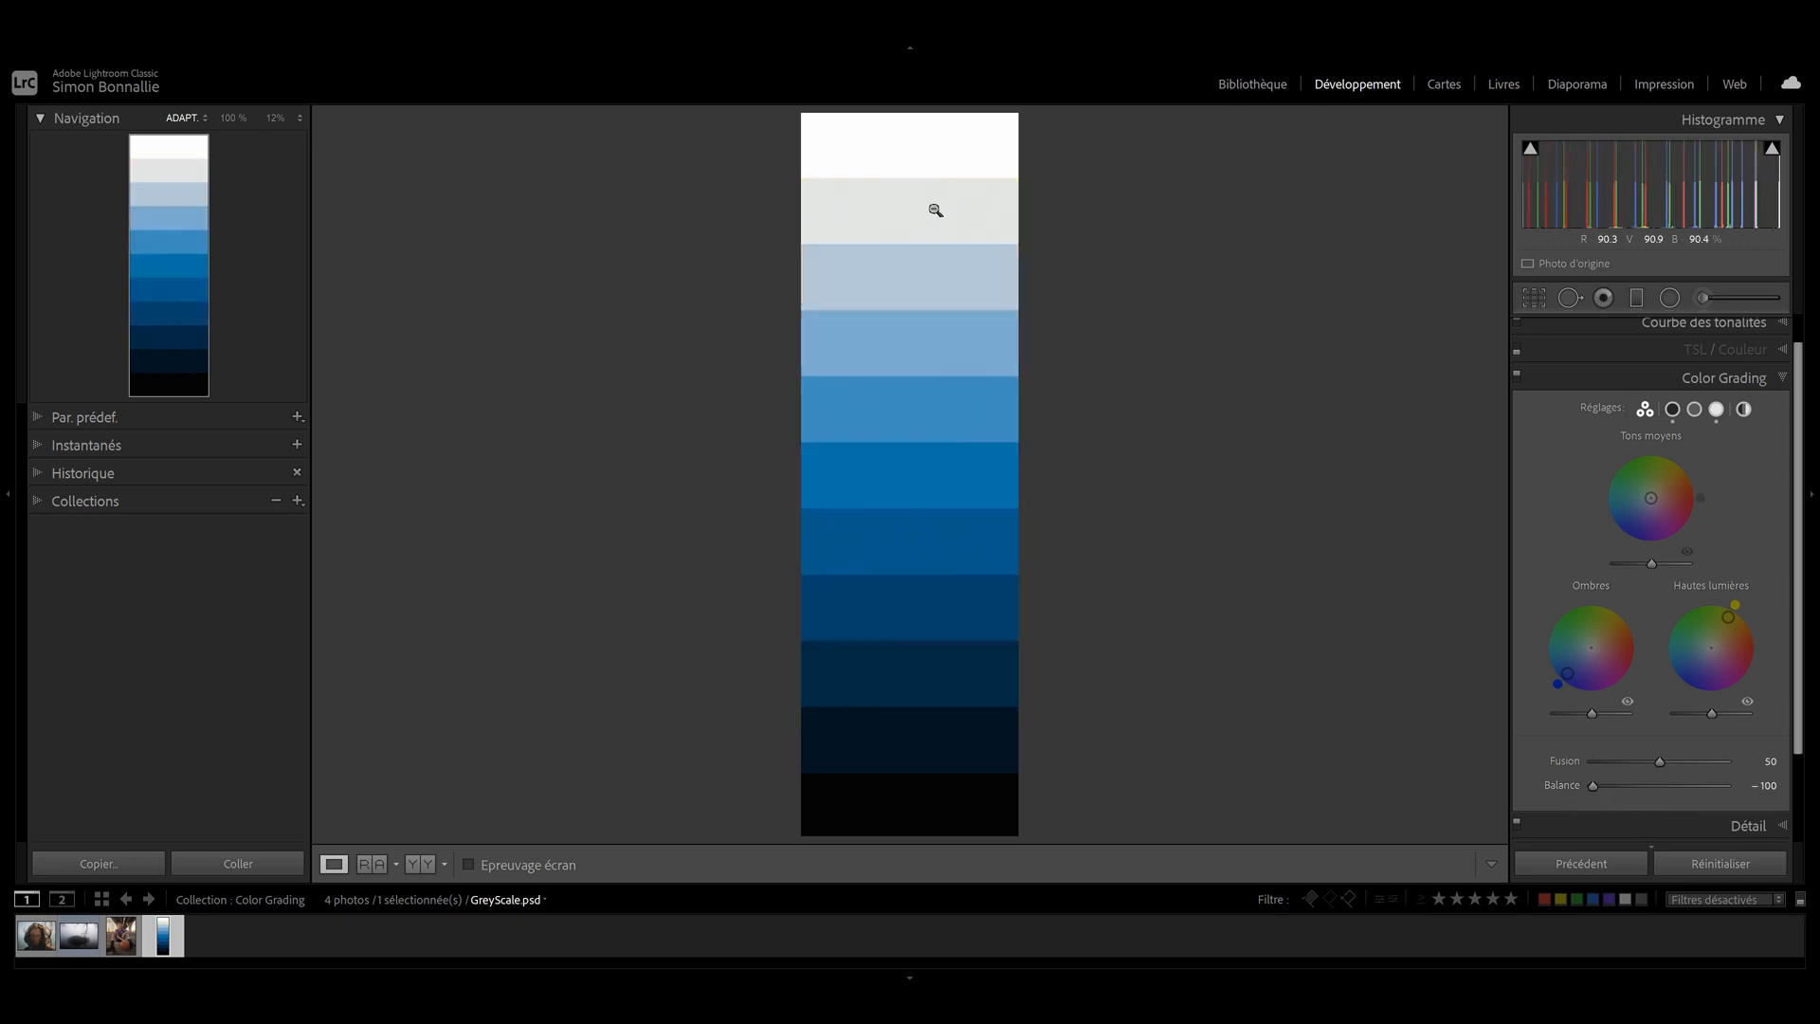
{"action": "double_click", "coordinate": [1598, 795]}
Try the luminance sliders under the midtones, shadows and highlights wheels, and reset each one to 0
{"action": "scroll", "coordinate": [1655, 568], "scroll_direction": "down", "scroll_amount": 1}
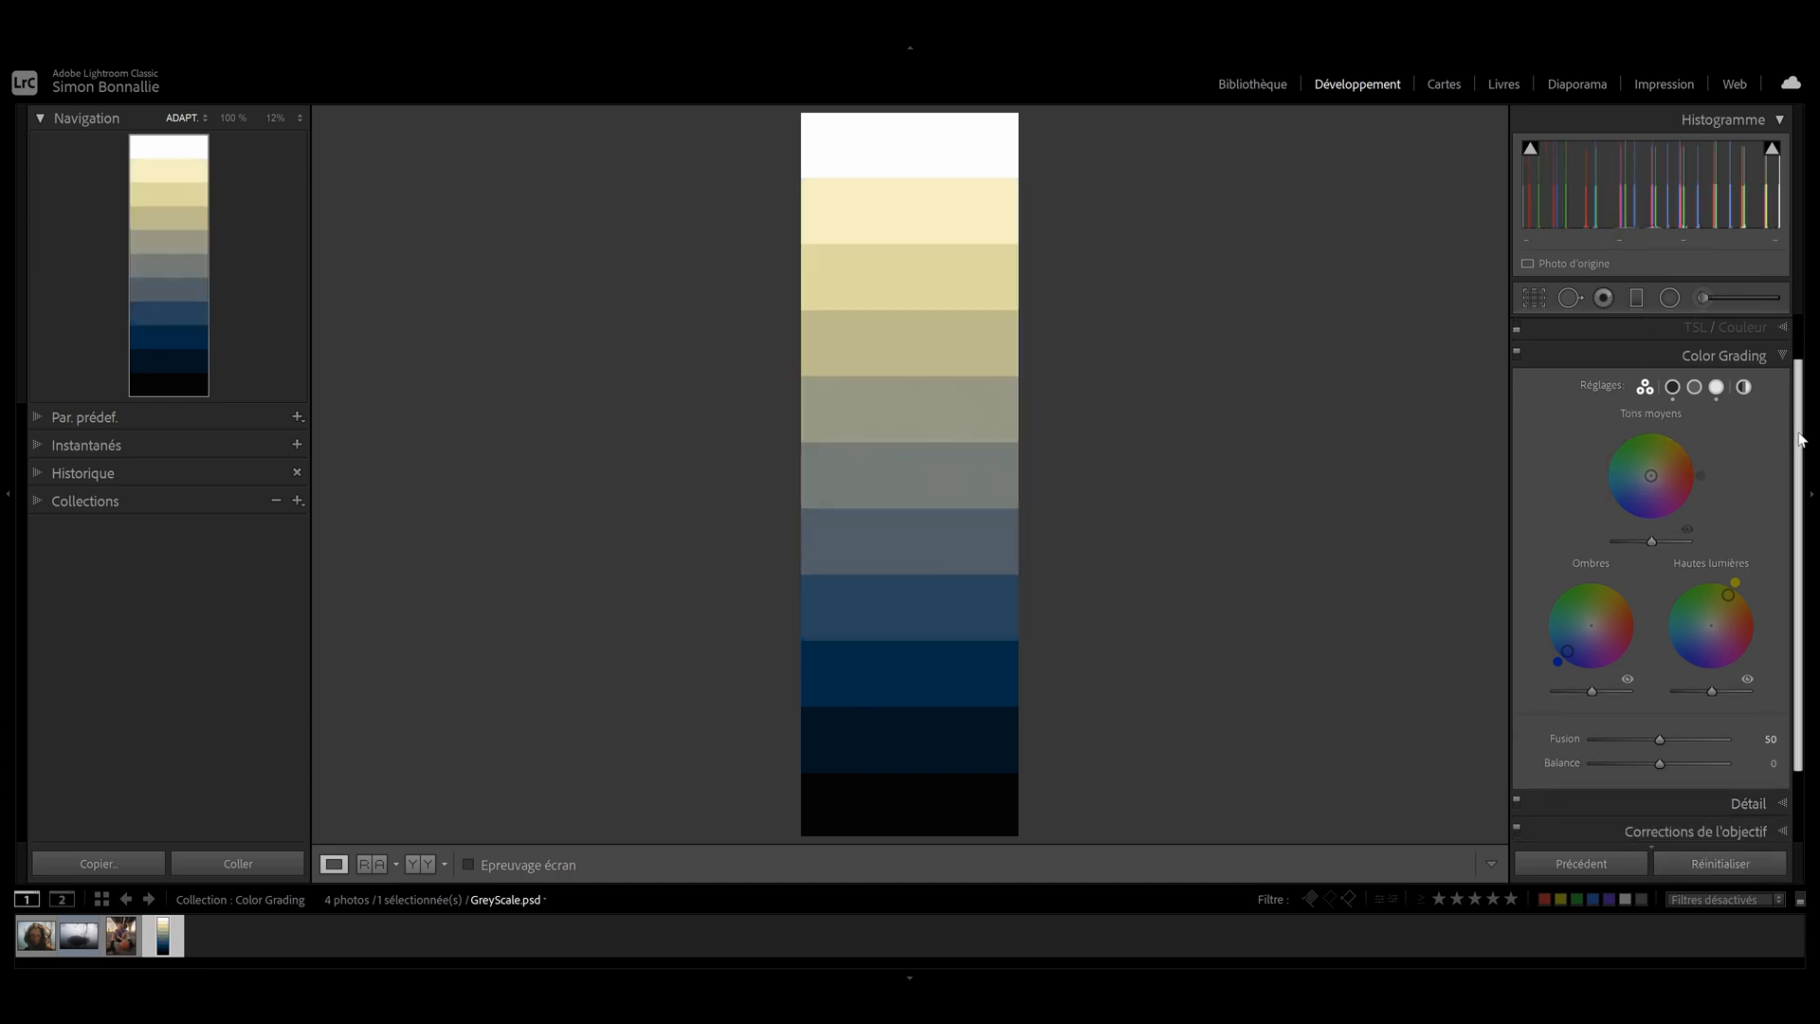
{"action": "scroll", "coordinate": [1669, 475], "scroll_direction": "down", "scroll_amount": 1}
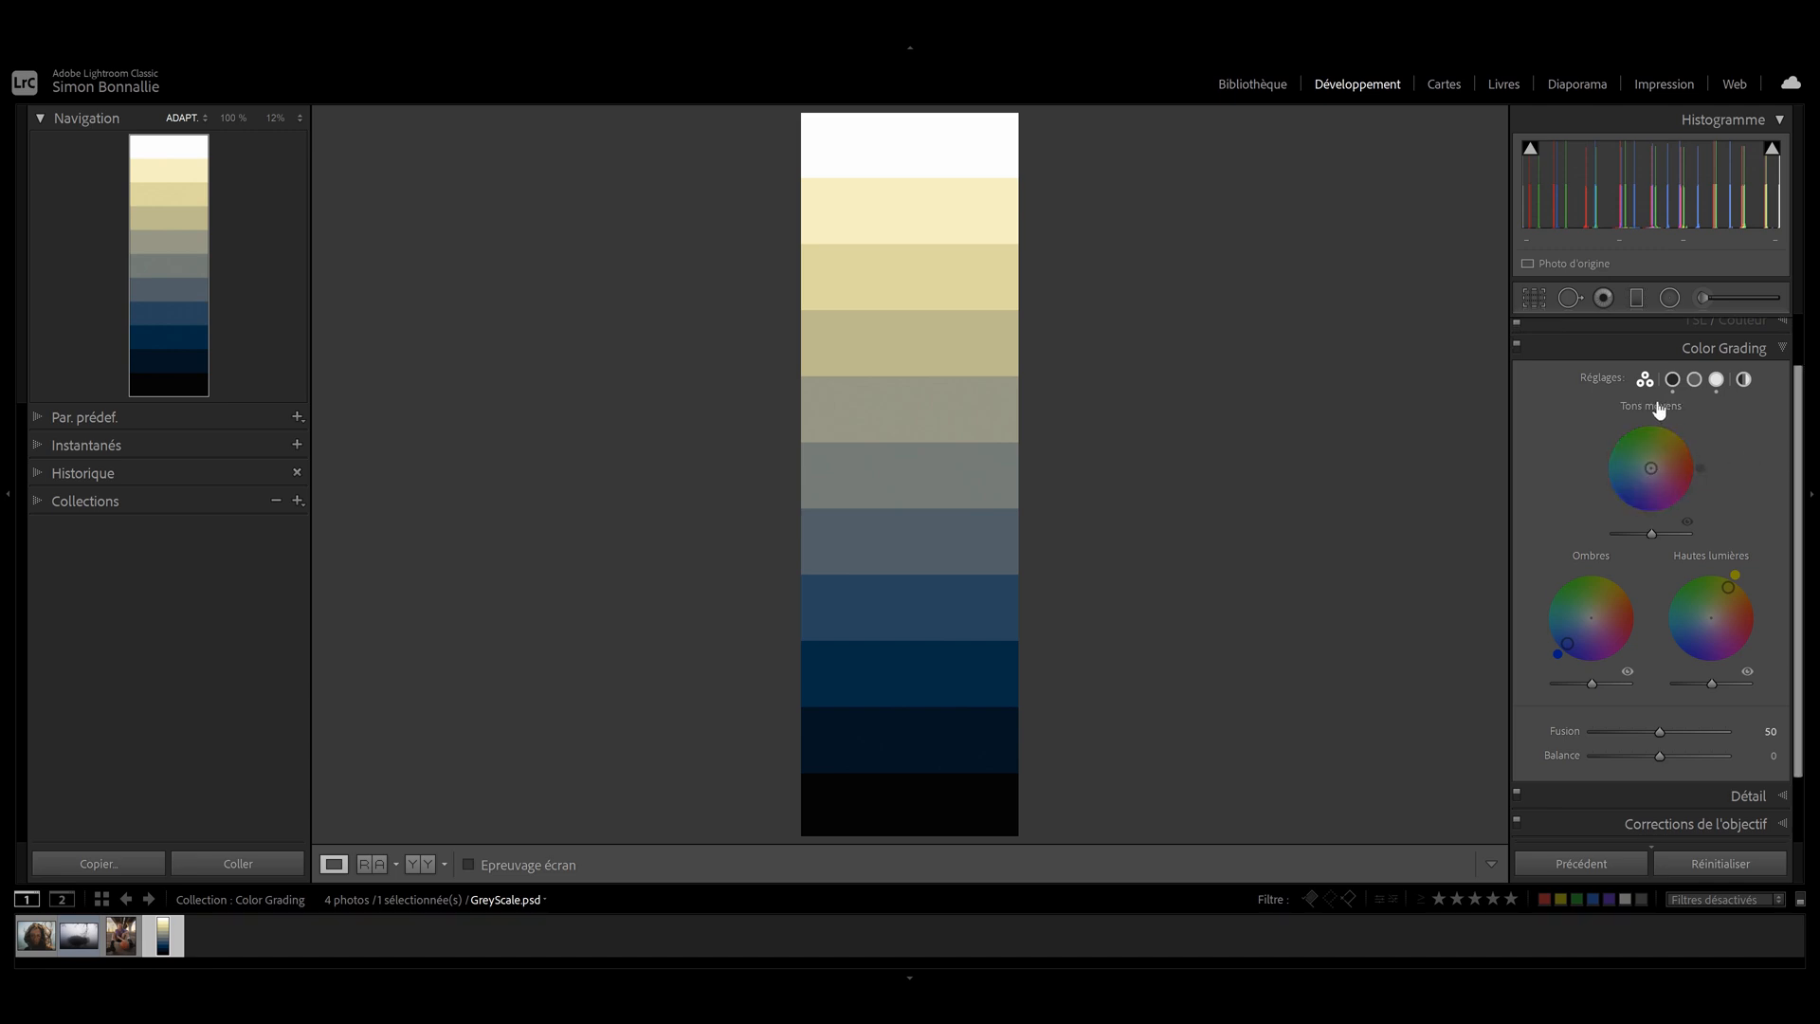
{"action": "mouse_move", "coordinate": [1654, 539]}
{"action": "left_mouse_down"}
{"action": "mouse_move", "coordinate": [1680, 537]}
{"action": "mouse_move", "coordinate": [1634, 542]}
{"action": "left_mouse_up"}
{"action": "double_click", "coordinate": [1637, 534]}
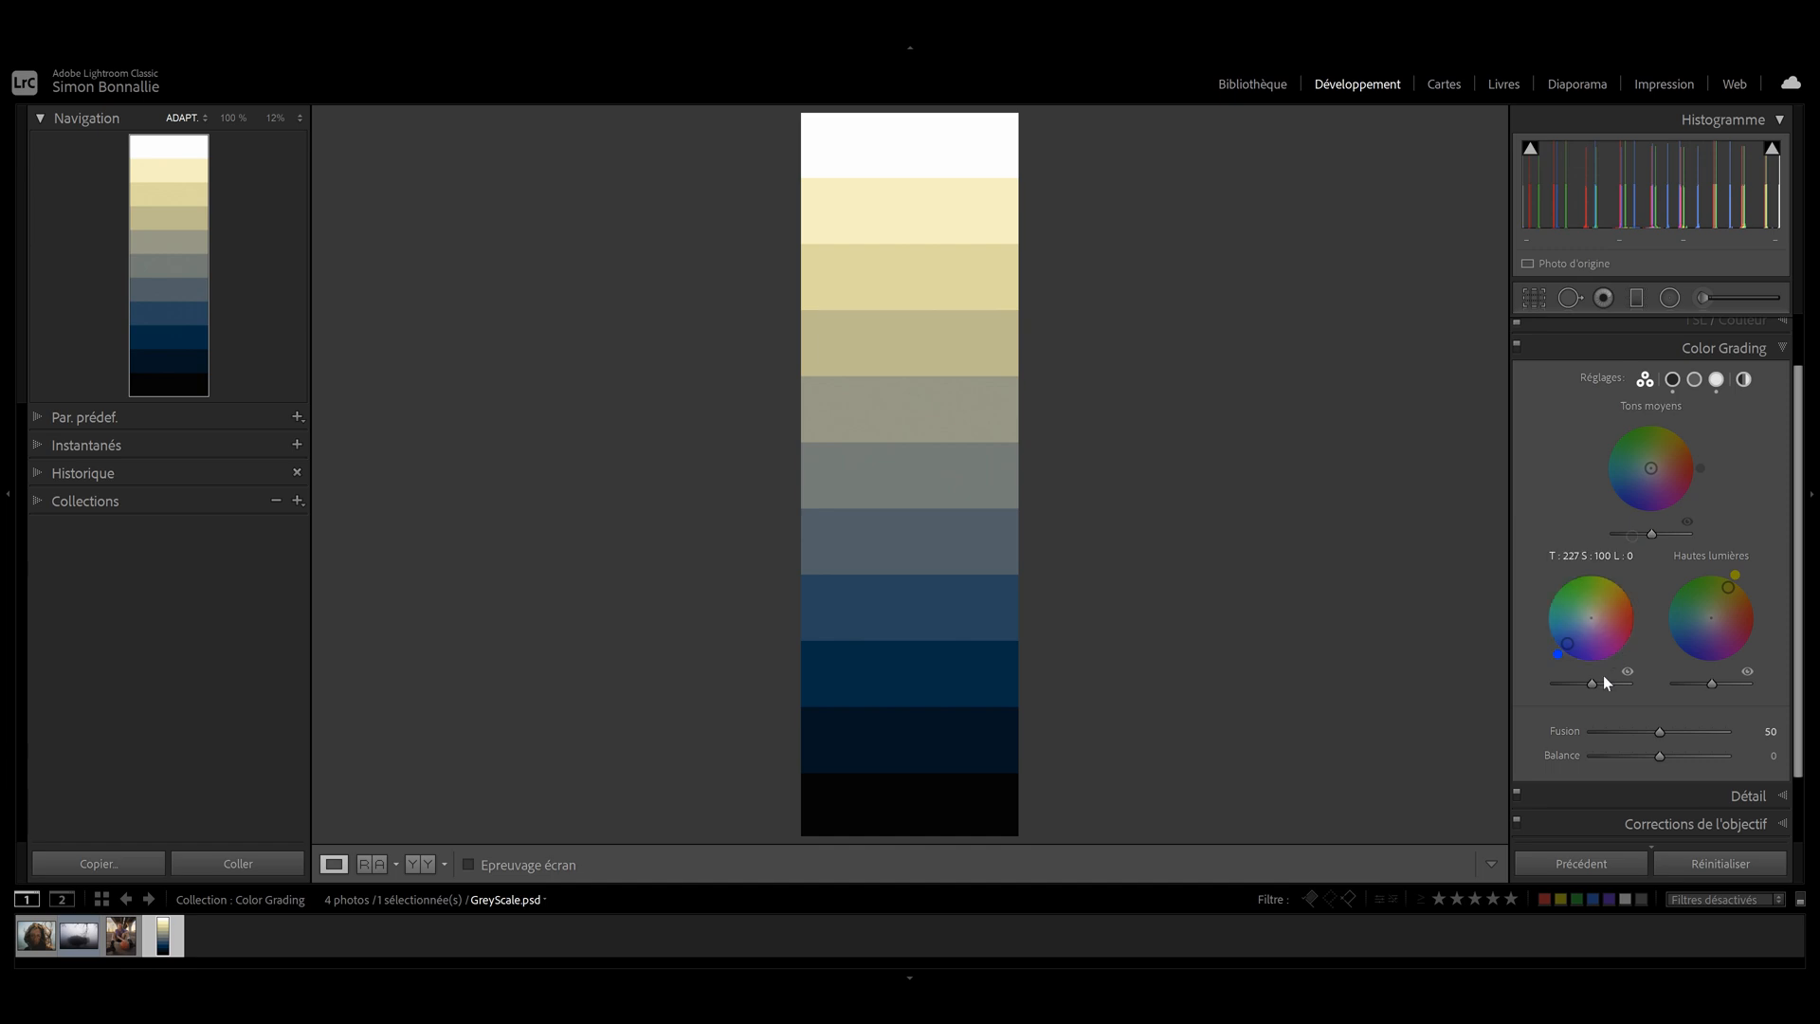
{"action": "left_click_drag", "start_coordinate": [1593, 684], "coordinate": [1749, 688]}
{"action": "double_click", "coordinate": [1616, 685]}
{"action": "double_click", "coordinate": [1749, 687]}
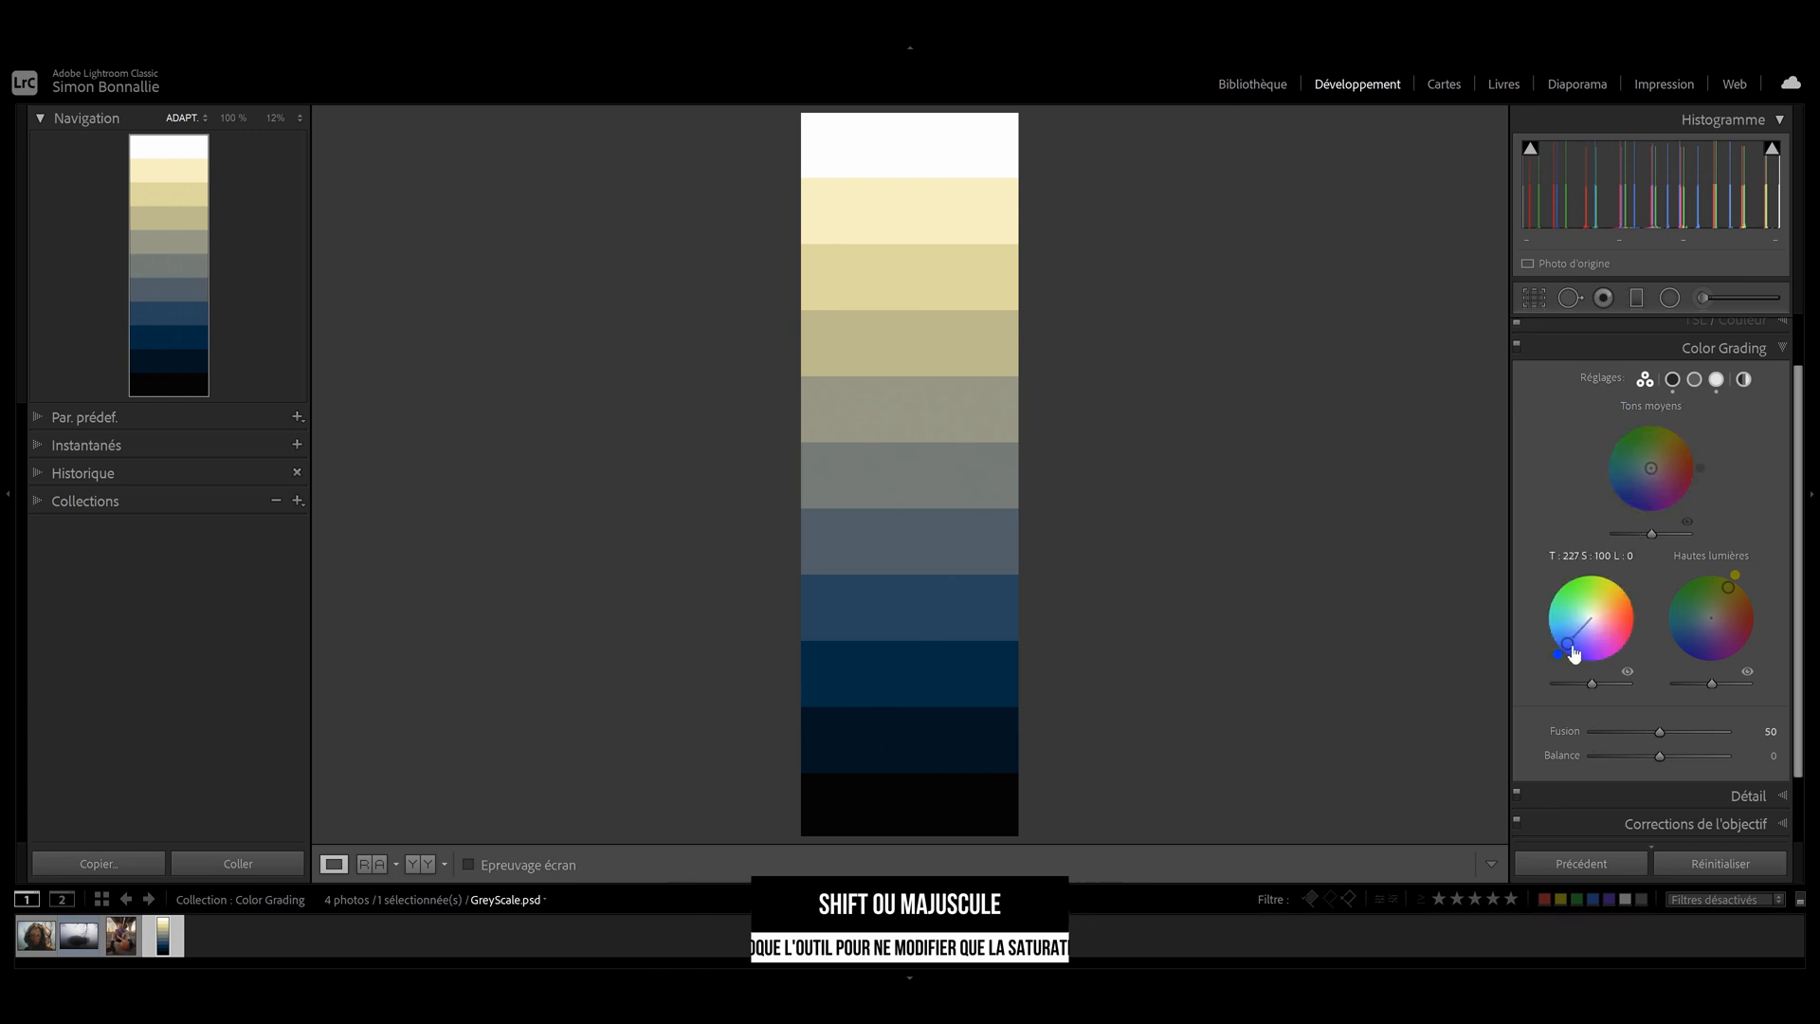
Adjust the shadow tint with constrained hue and saturation changes, ending at hue 232 and saturation 50
{"action": "mouse_move", "coordinate": [1569, 652]}
{"action": "left_mouse_down"}
{"action": "mouse_move", "coordinate": [1590, 620]}
{"action": "mouse_move", "coordinate": [1570, 641]}
{"action": "left_mouse_up"}
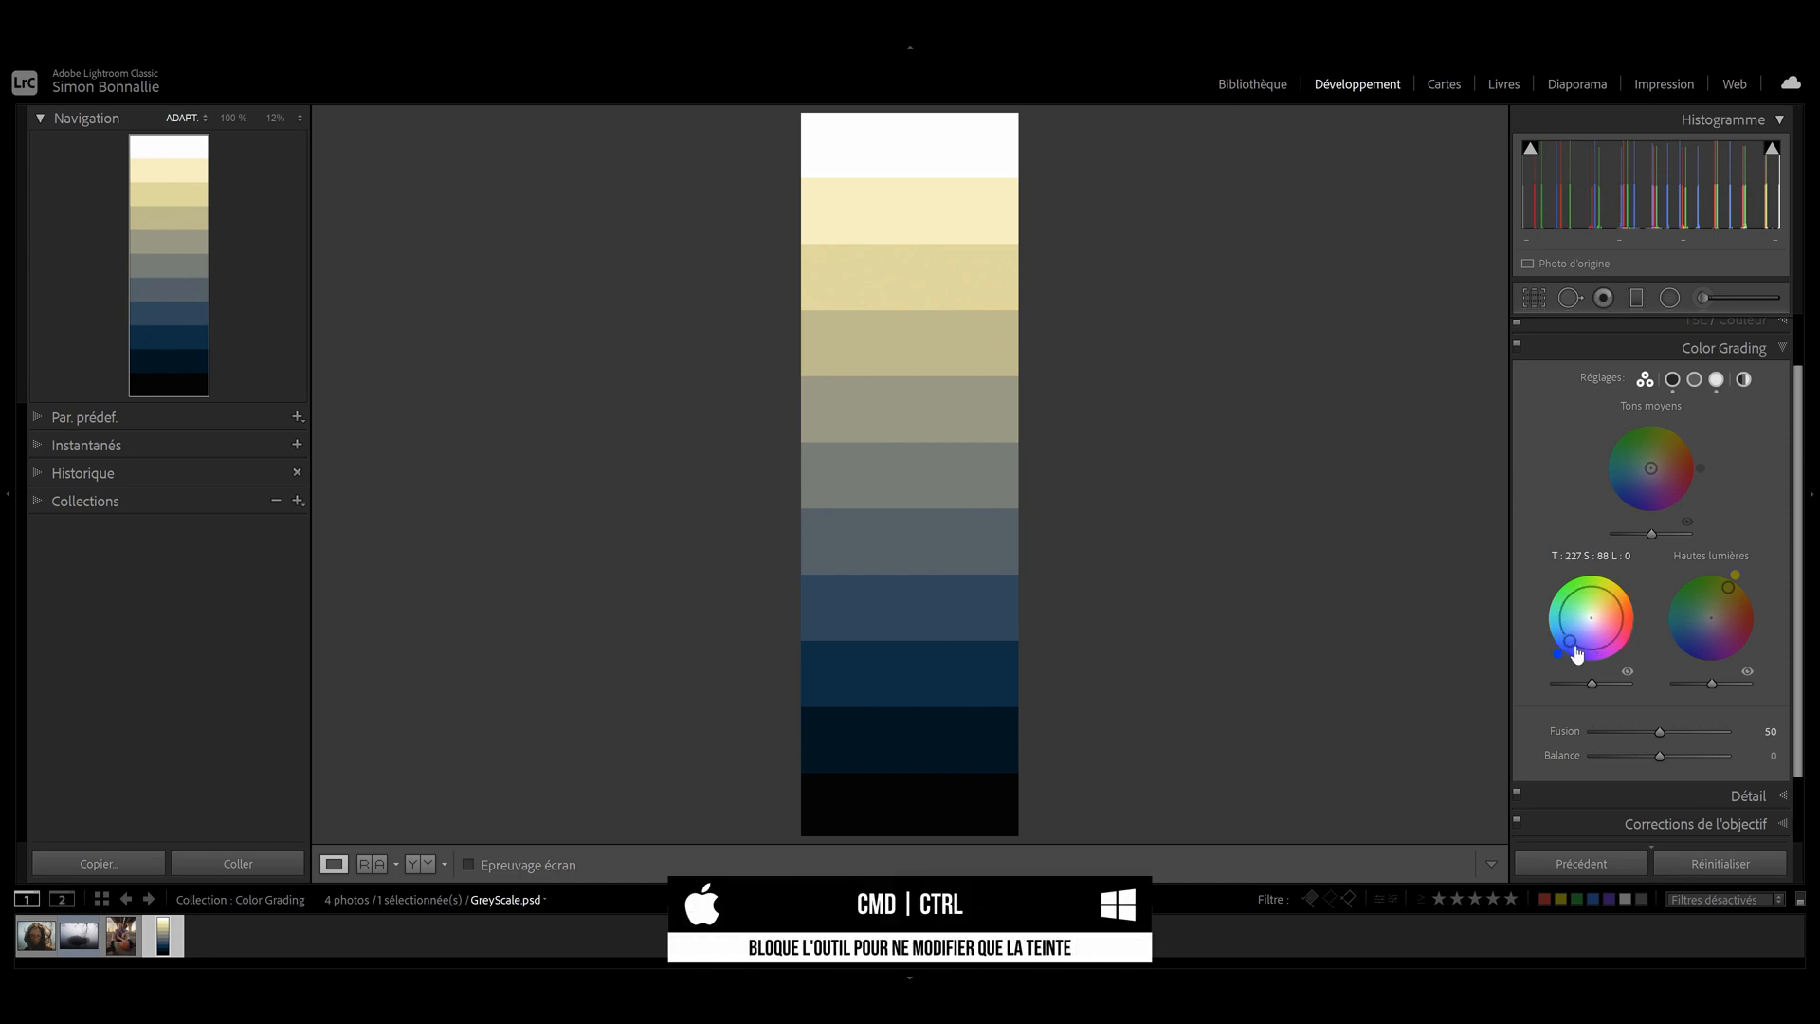
{"action": "mouse_move", "coordinate": [1571, 648]}
{"action": "left_mouse_down"}
{"action": "mouse_move", "coordinate": [1565, 603]}
{"action": "mouse_move", "coordinate": [1599, 589]}
{"action": "mouse_move", "coordinate": [1551, 617]}
{"action": "mouse_move", "coordinate": [1573, 643]}
{"action": "left_mouse_up"}
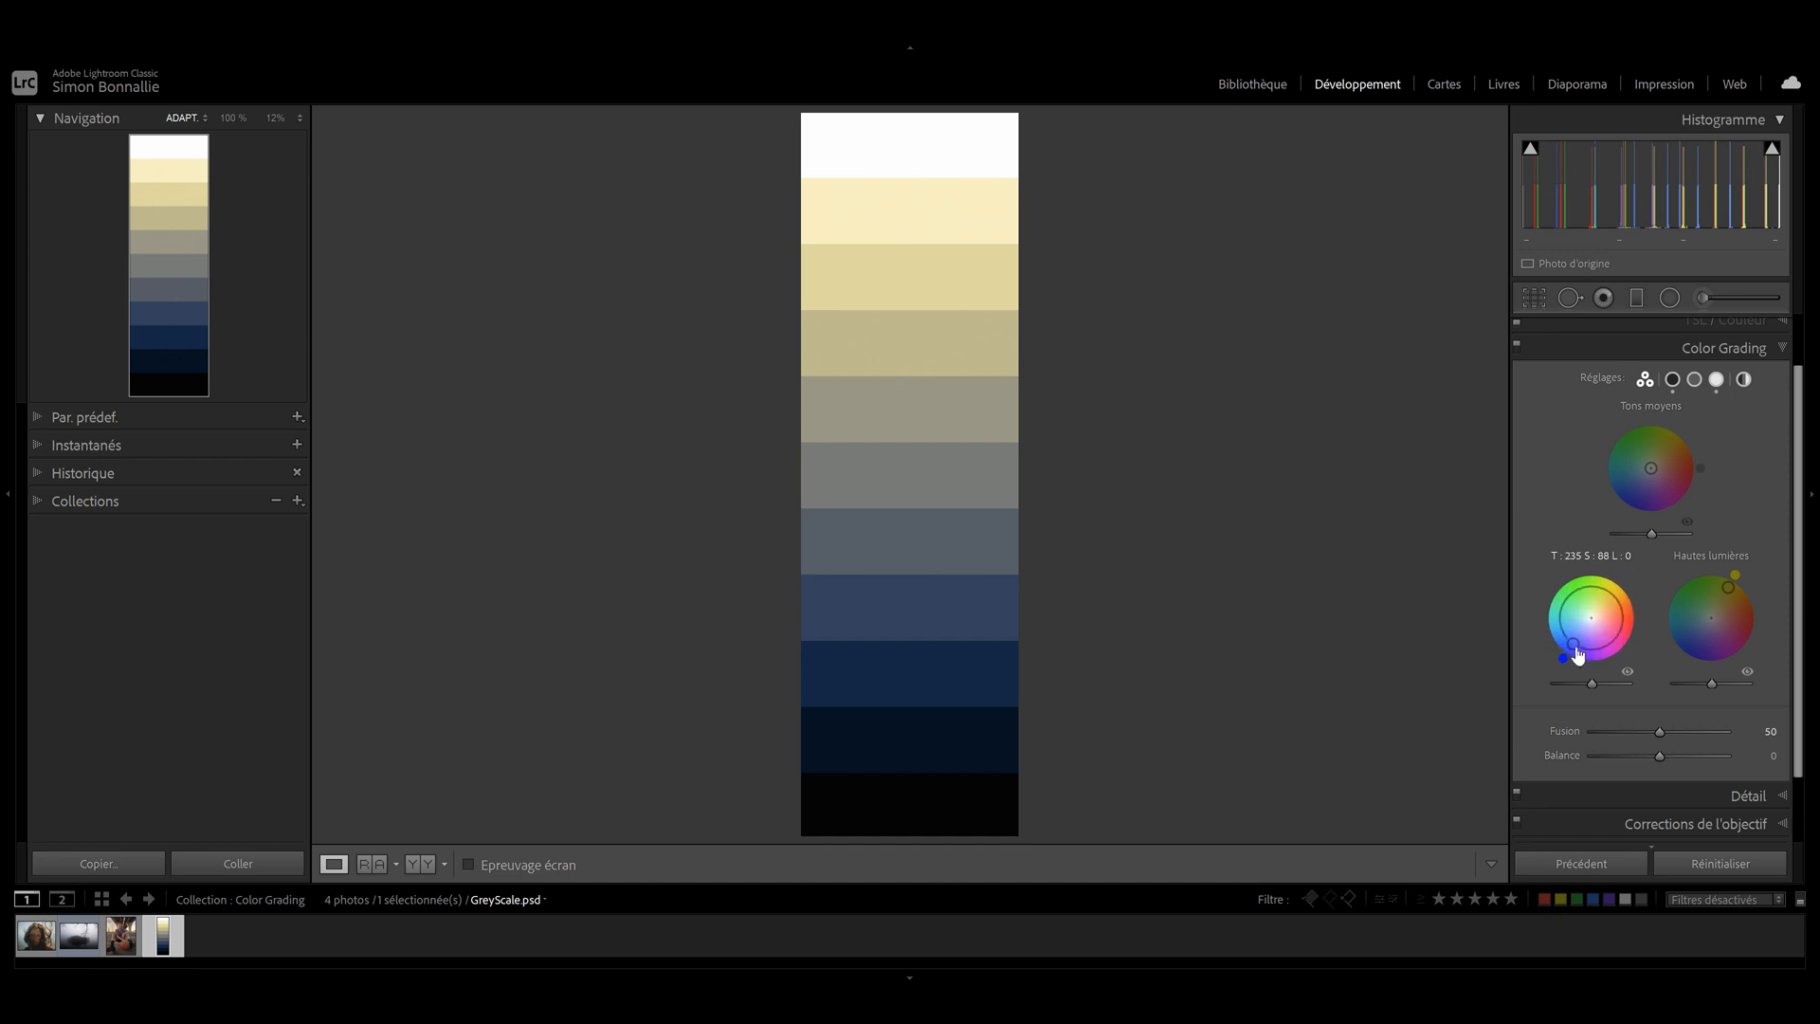
{"action": "mouse_move", "coordinate": [1576, 655]}
{"action": "left_mouse_down"}
{"action": "mouse_move", "coordinate": [1560, 625]}
{"action": "mouse_move", "coordinate": [1572, 645]}
{"action": "left_mouse_up"}
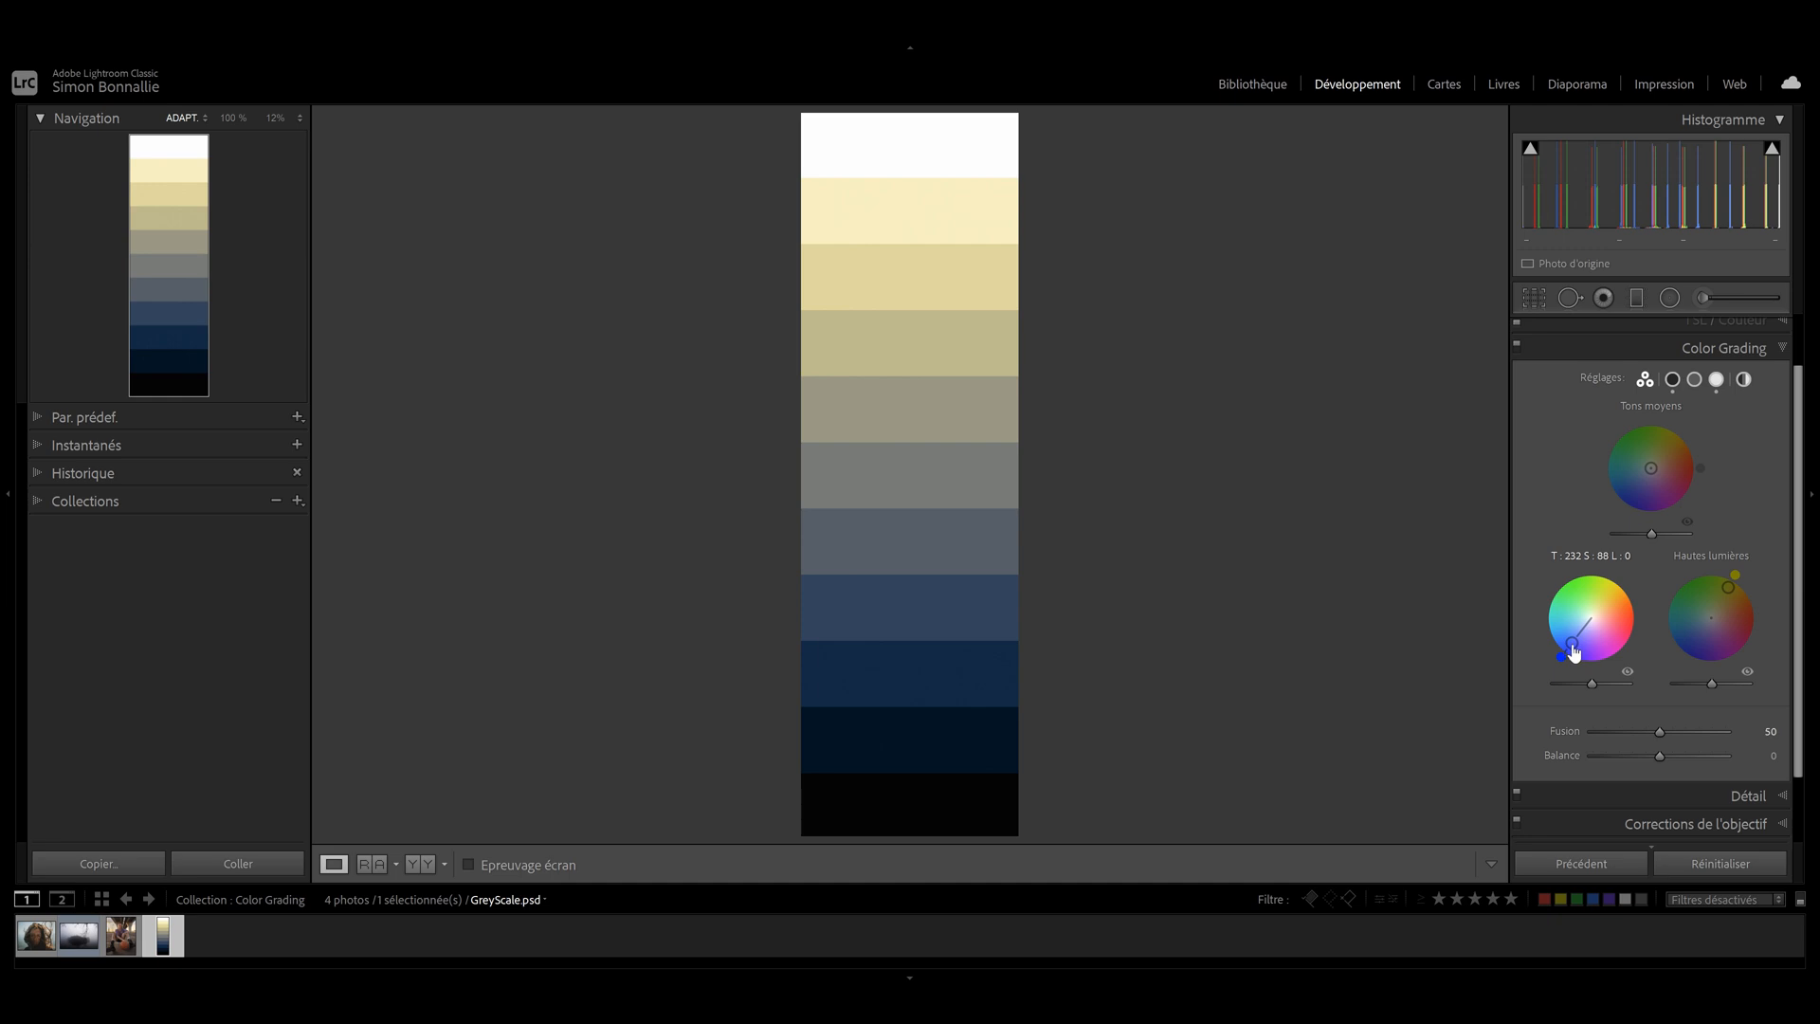
{"action": "left_click_drag", "start_coordinate": [1572, 642], "coordinate": [1593, 691]}
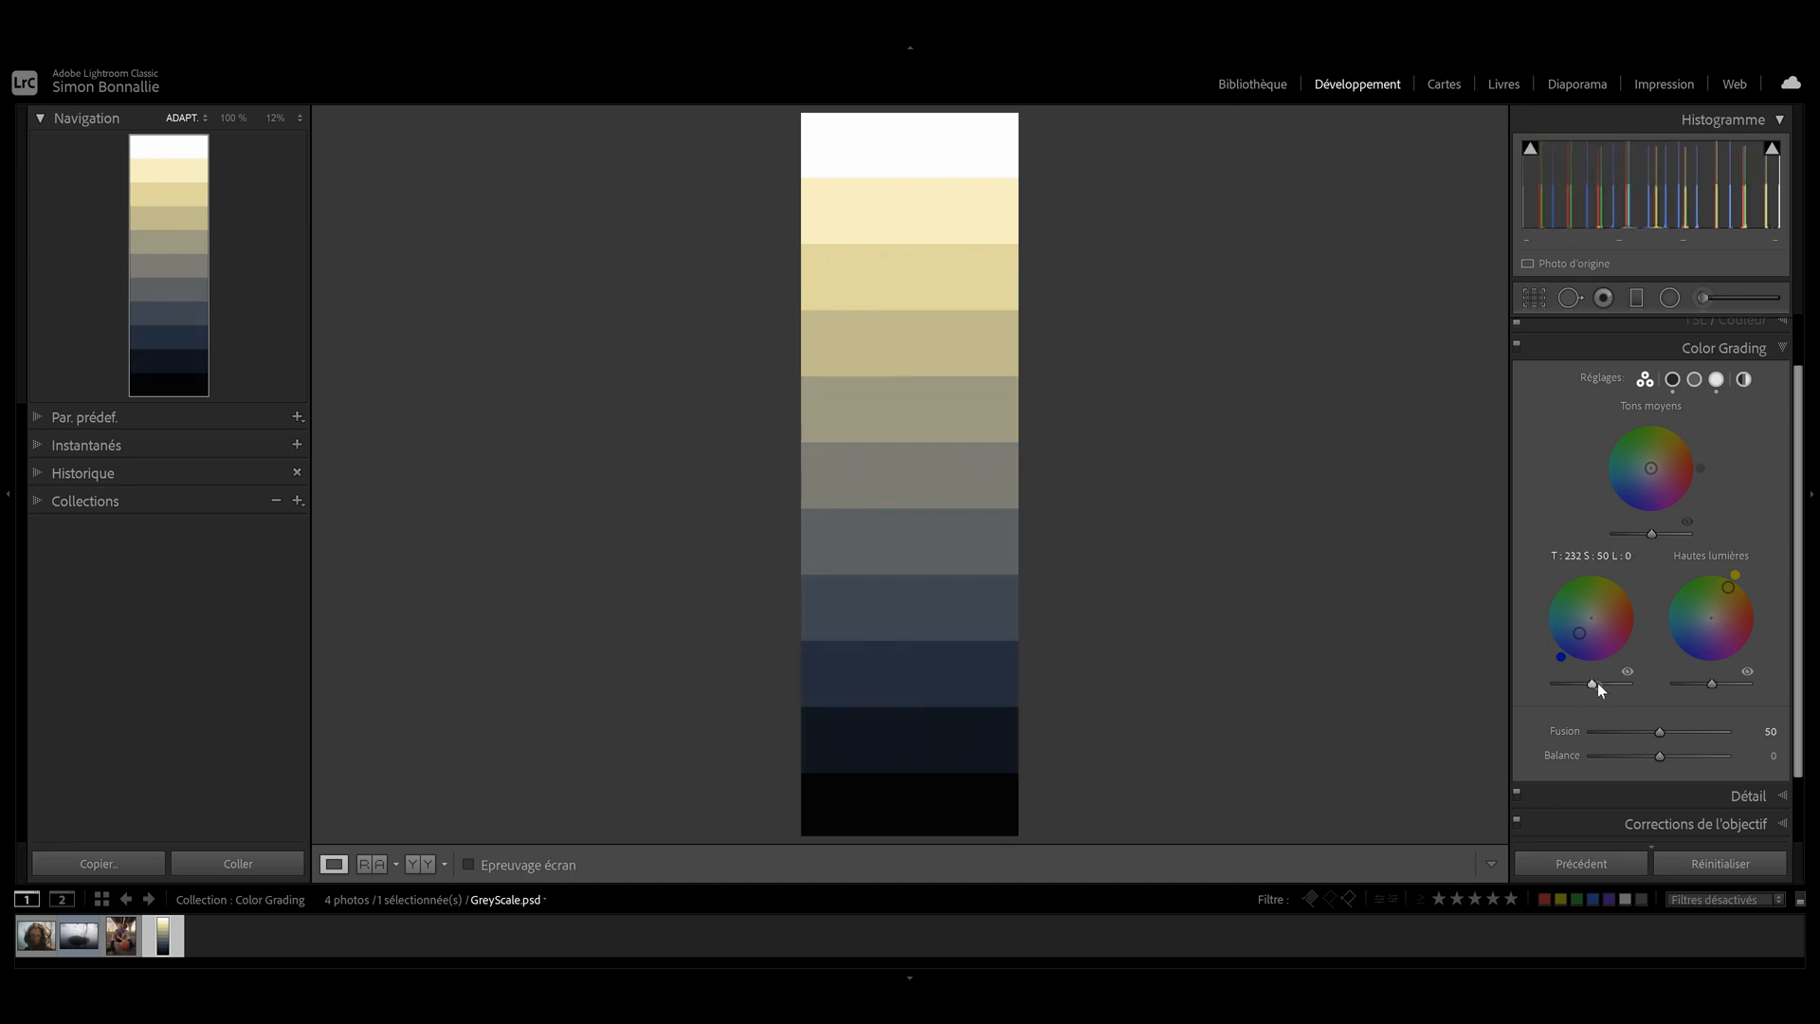
Show the hue and saturation sliders for the enlarged shadows wheel, and set hue to 175 and saturation to 62
{"action": "left_click", "coordinate": [1673, 383]}
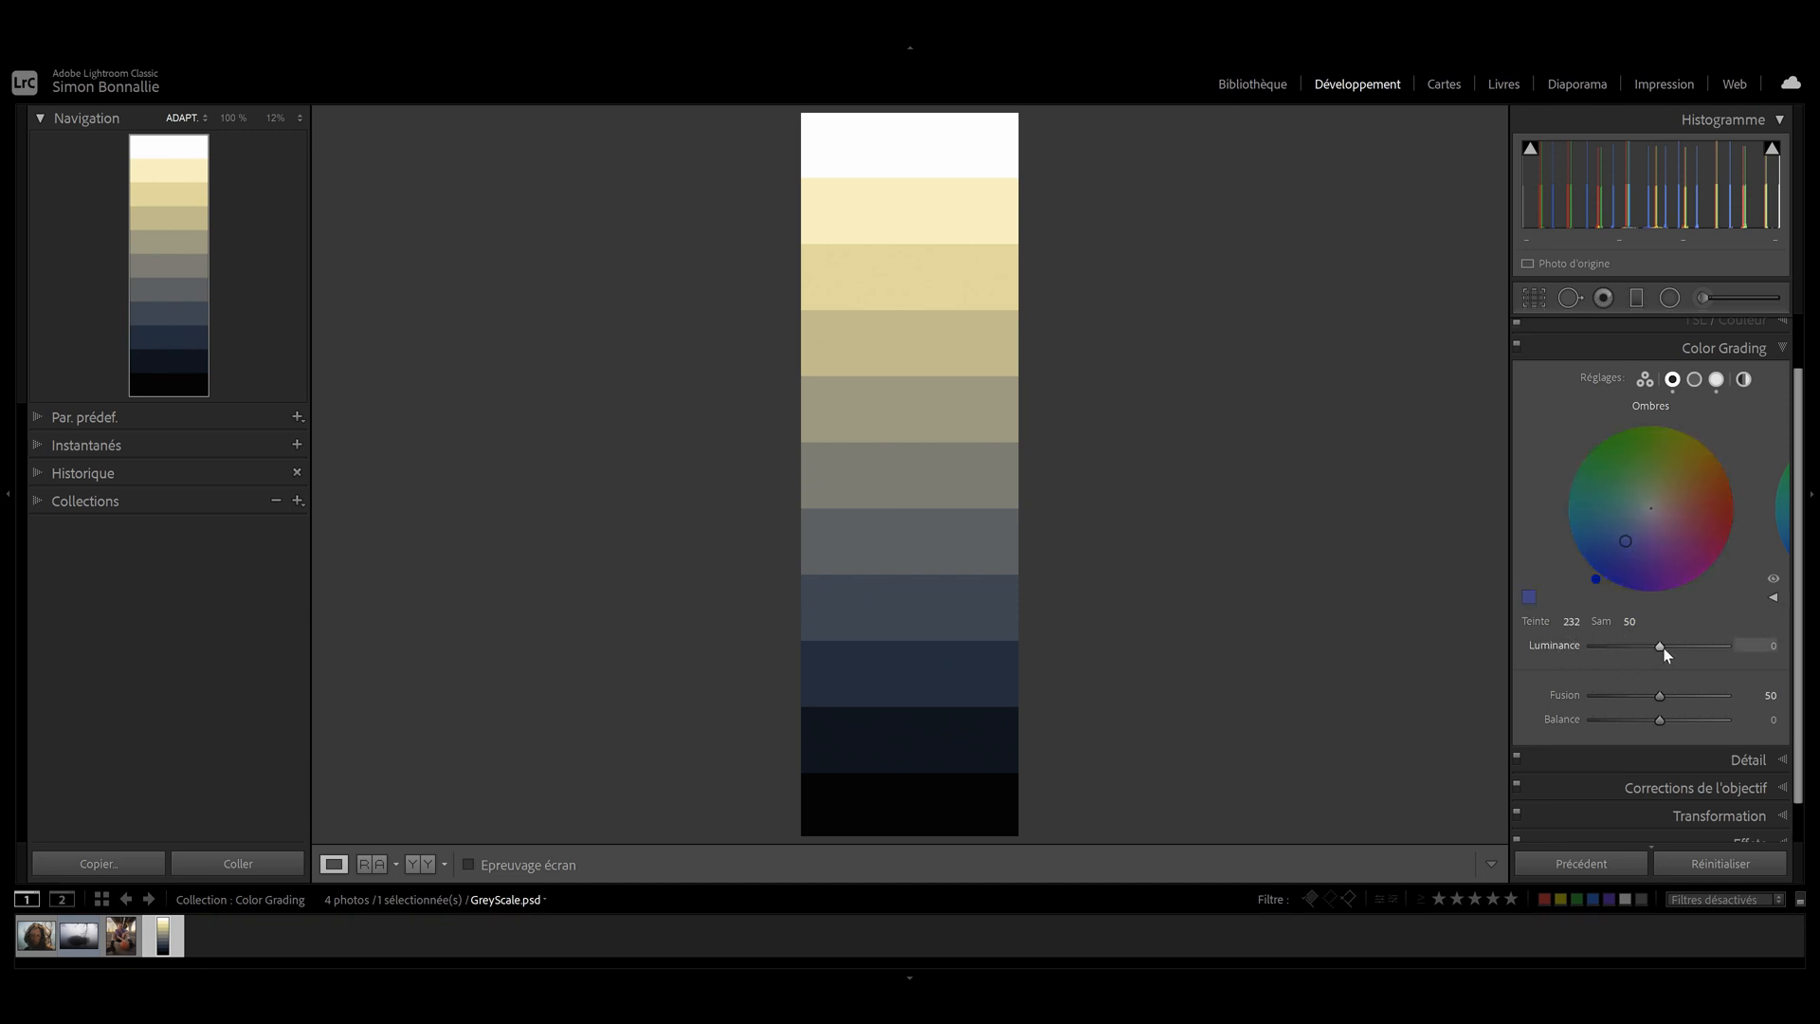
{"action": "left_click", "coordinate": [1774, 596]}
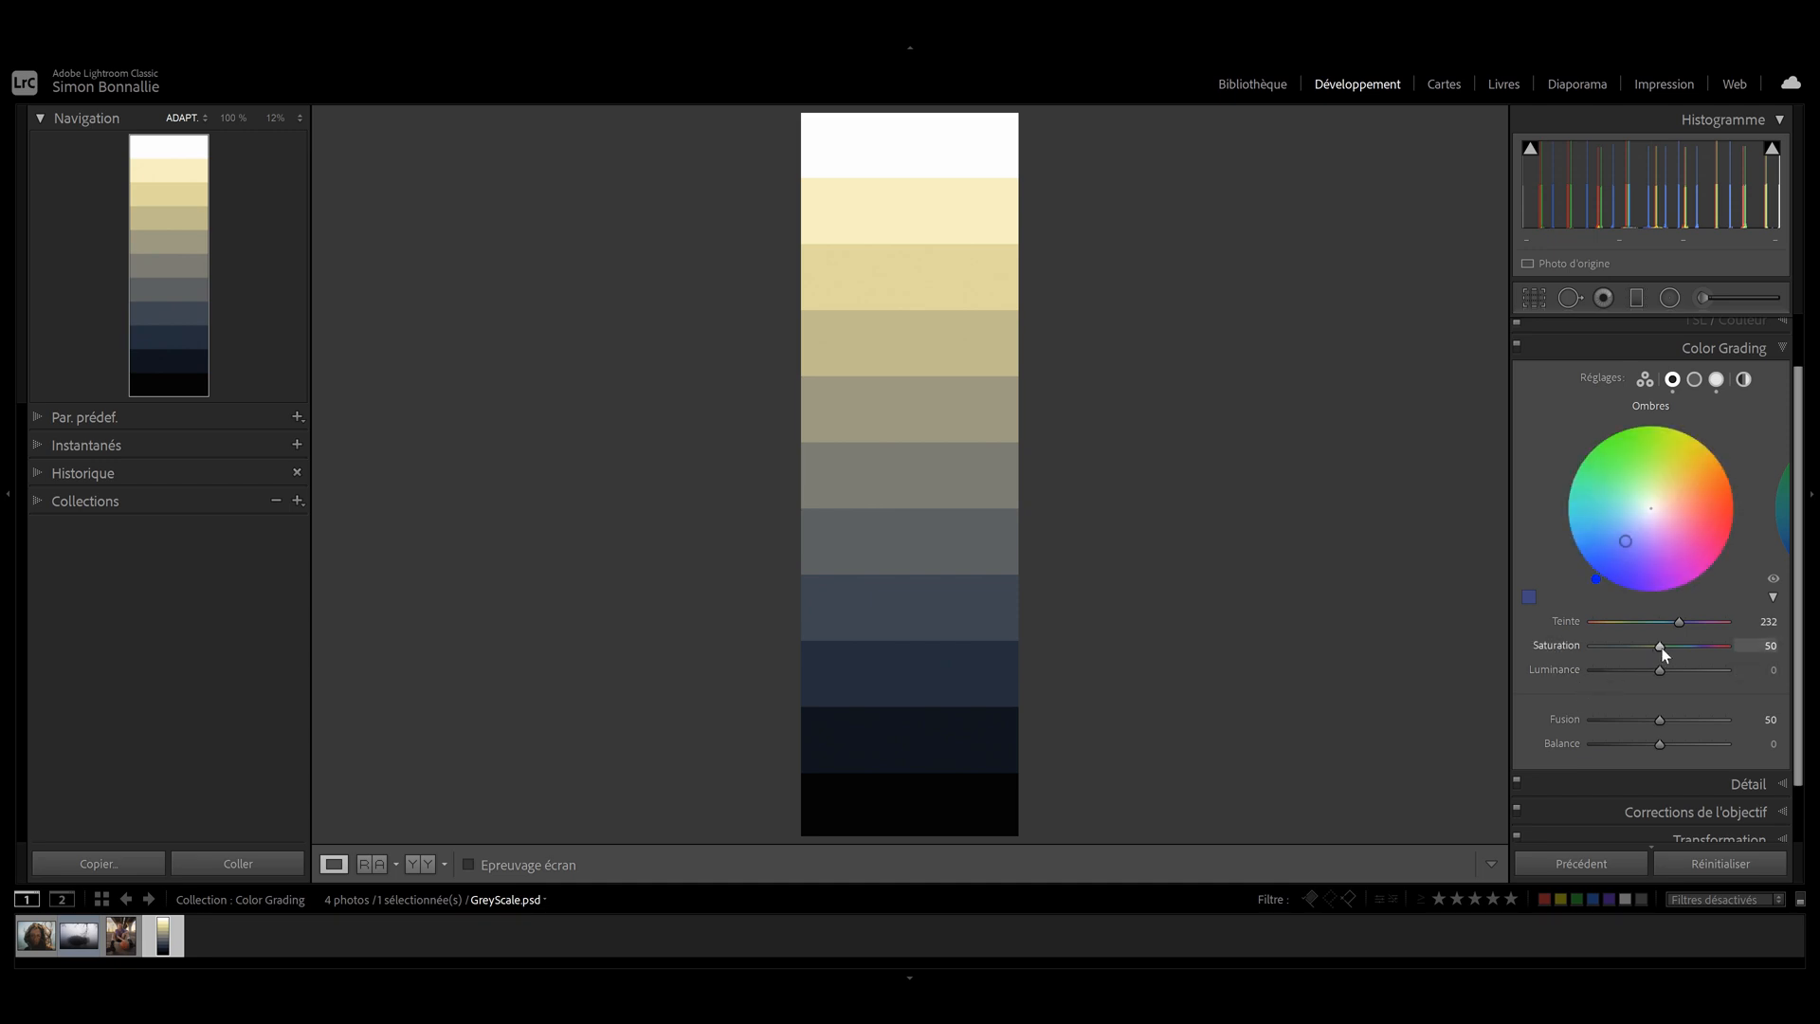
{"action": "mouse_move", "coordinate": [1664, 646]}
{"action": "left_mouse_down"}
{"action": "mouse_move", "coordinate": [1690, 645]}
{"action": "mouse_move", "coordinate": [1638, 654]}
{"action": "mouse_move", "coordinate": [1675, 647]}
{"action": "mouse_move", "coordinate": [1678, 622]}
{"action": "mouse_move", "coordinate": [1658, 618]}
{"action": "left_mouse_up"}
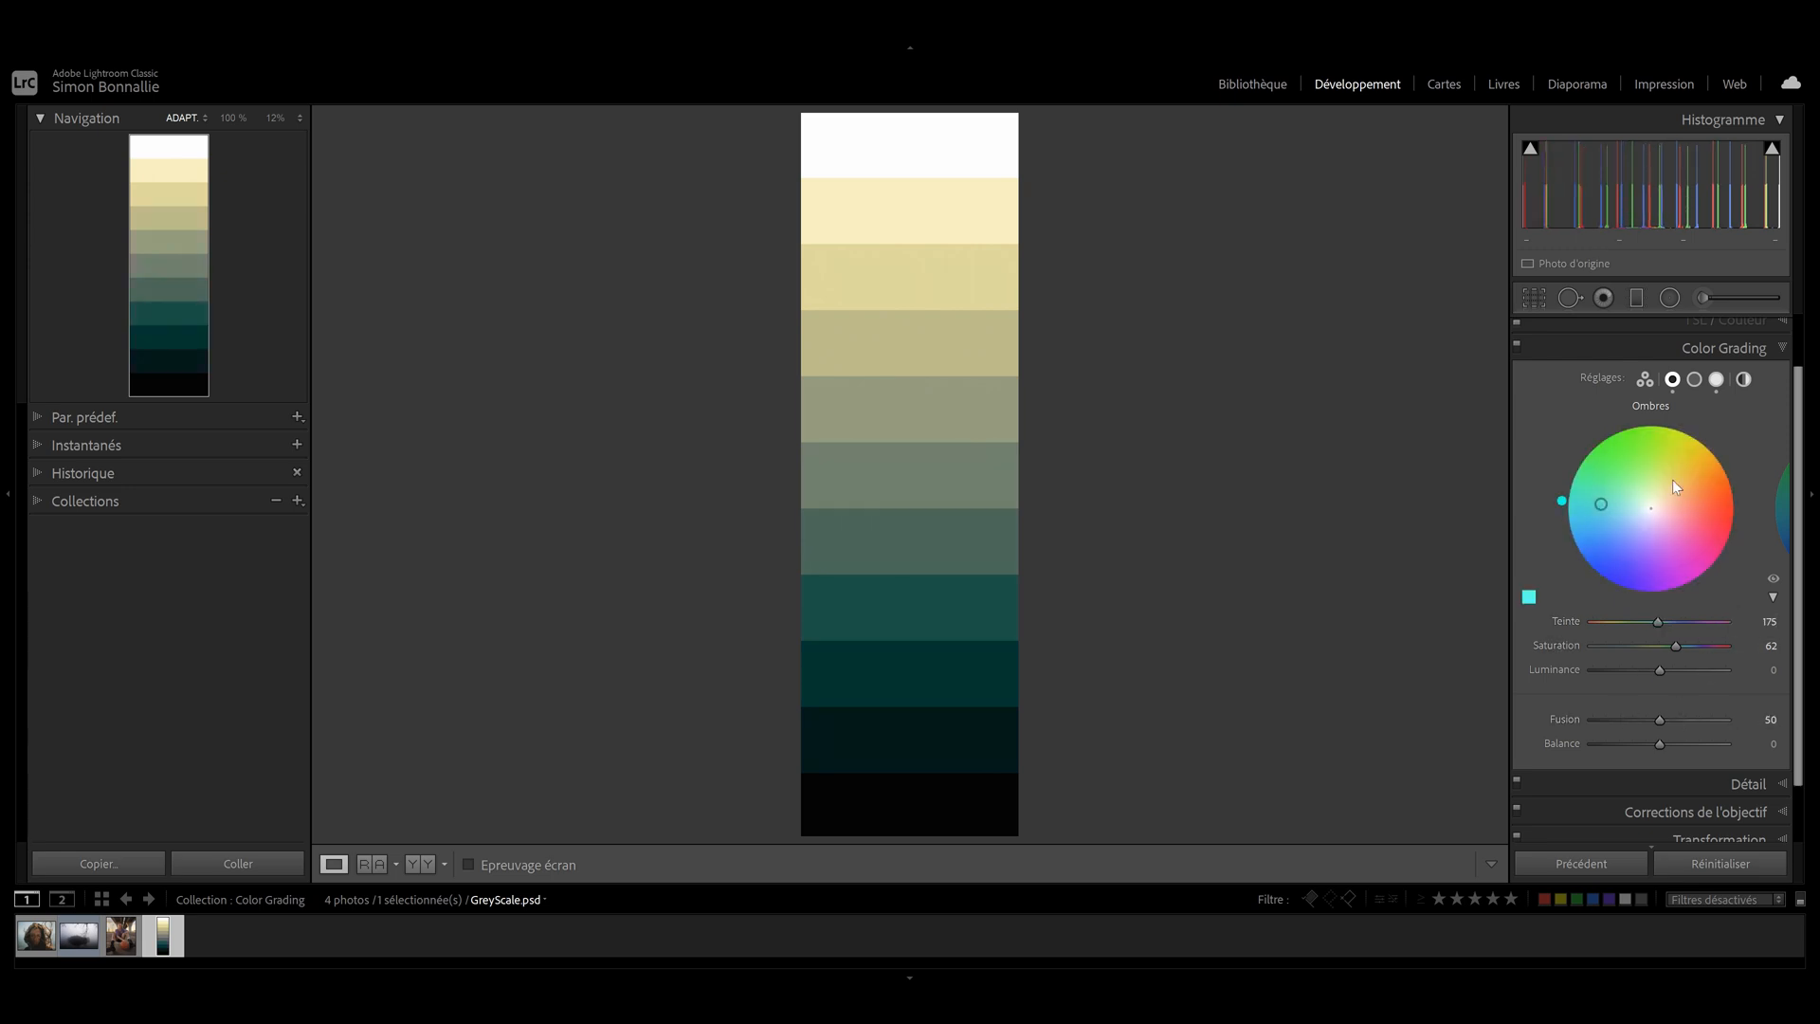
Look through the enlarged midtones, highlights and global wheels, and return to the three-wheel view
{"action": "left_click", "coordinate": [1694, 381]}
{"action": "left_click", "coordinate": [1717, 380]}
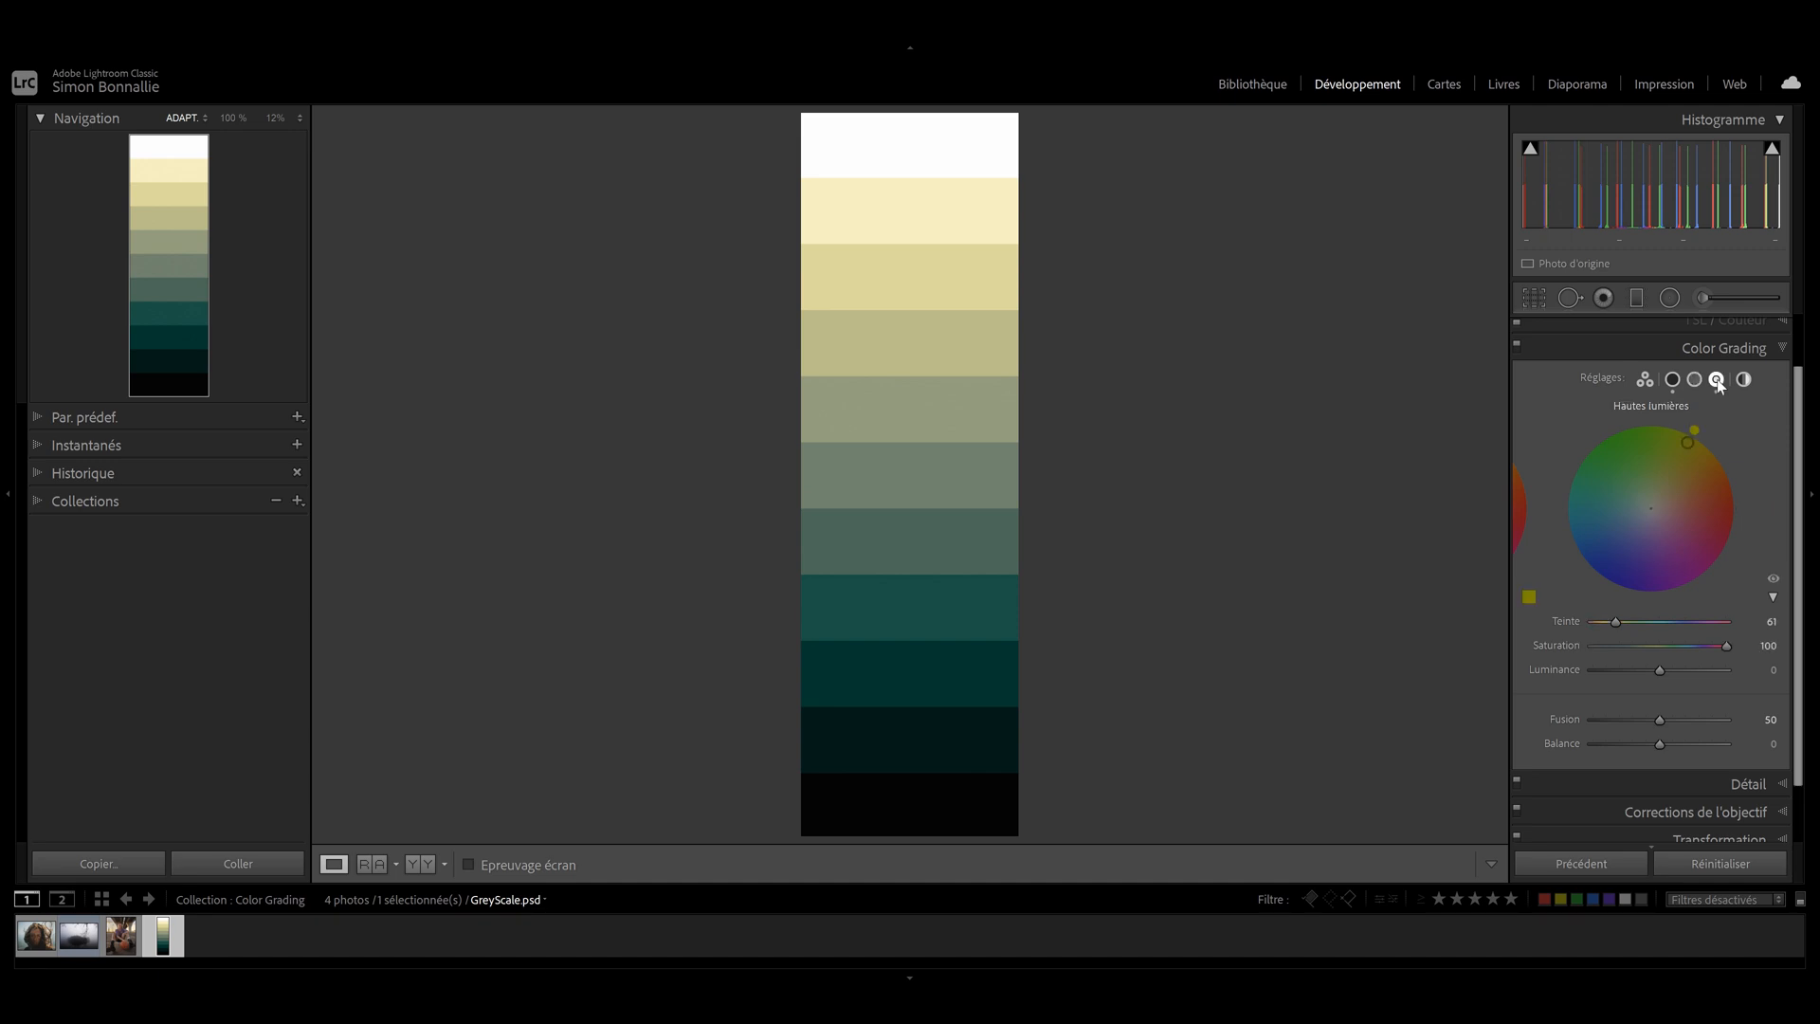
{"action": "left_click", "coordinate": [1743, 381]}
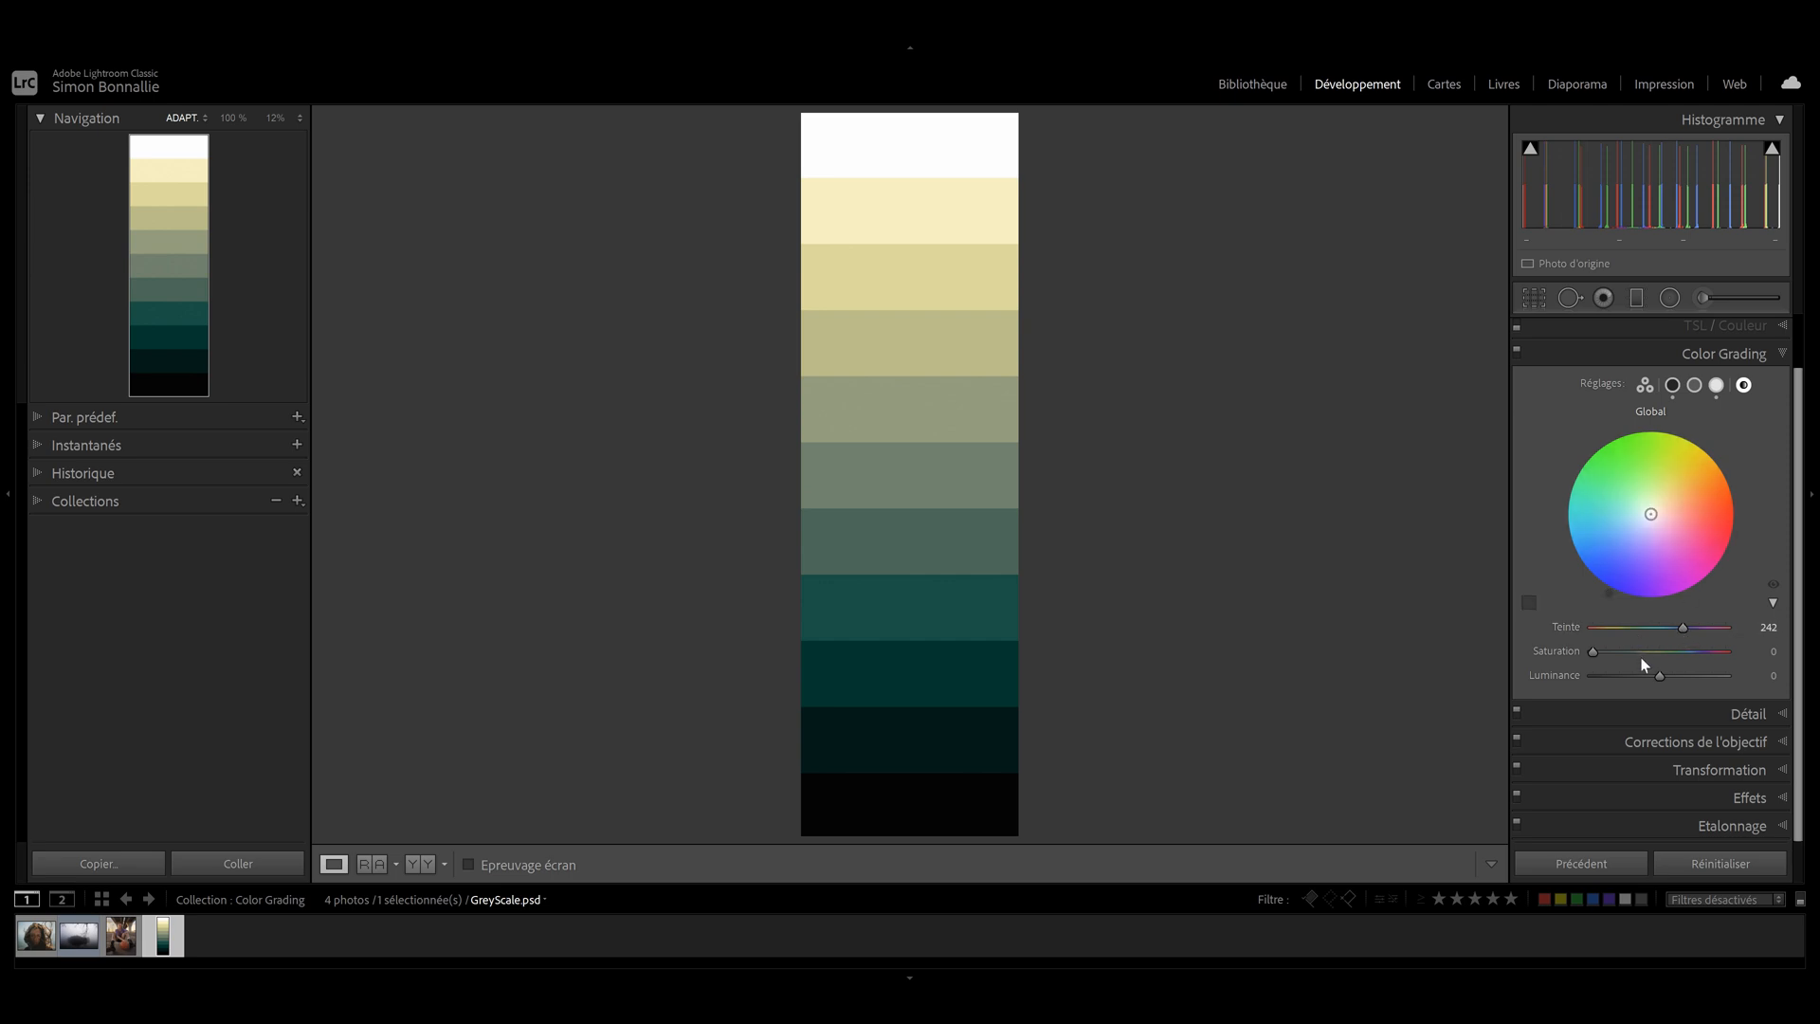
{"action": "left_click", "coordinate": [1645, 385]}
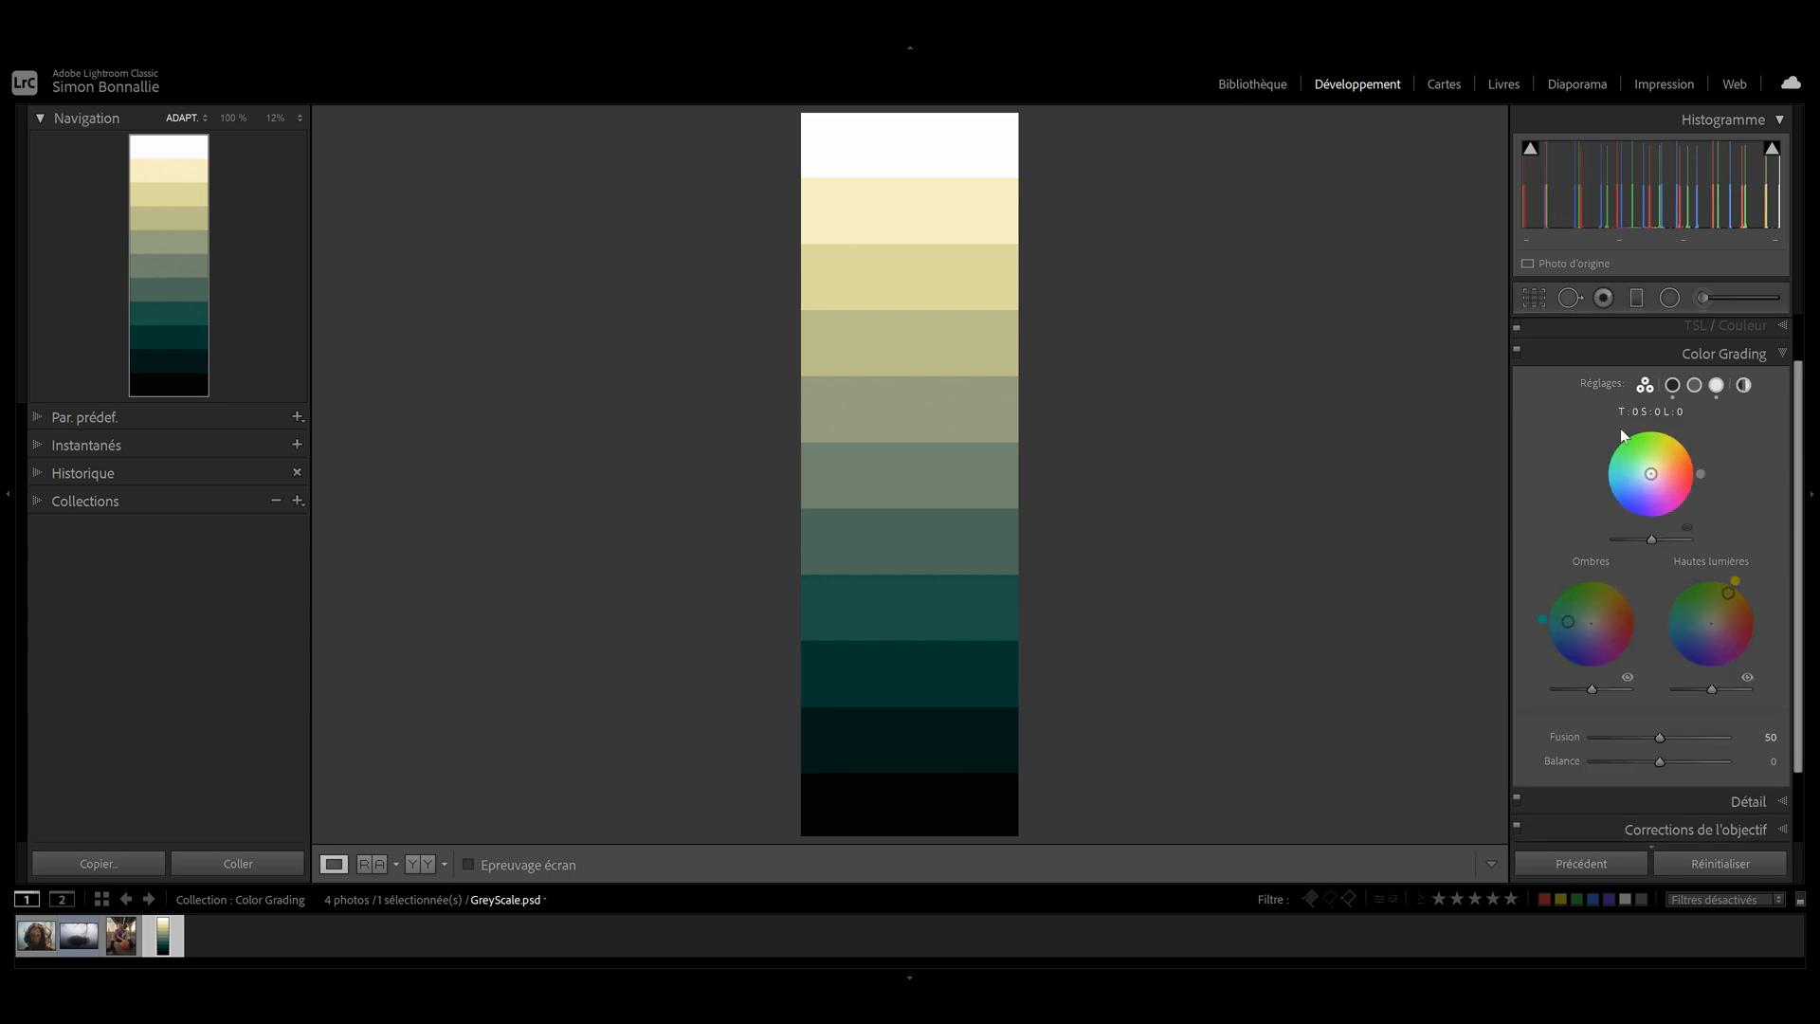
Tint the foggy lake photo with blue shadows at hue 235 and saturation 100, strong red highlights and green midtones
{"action": "left_click", "coordinate": [84, 941]}
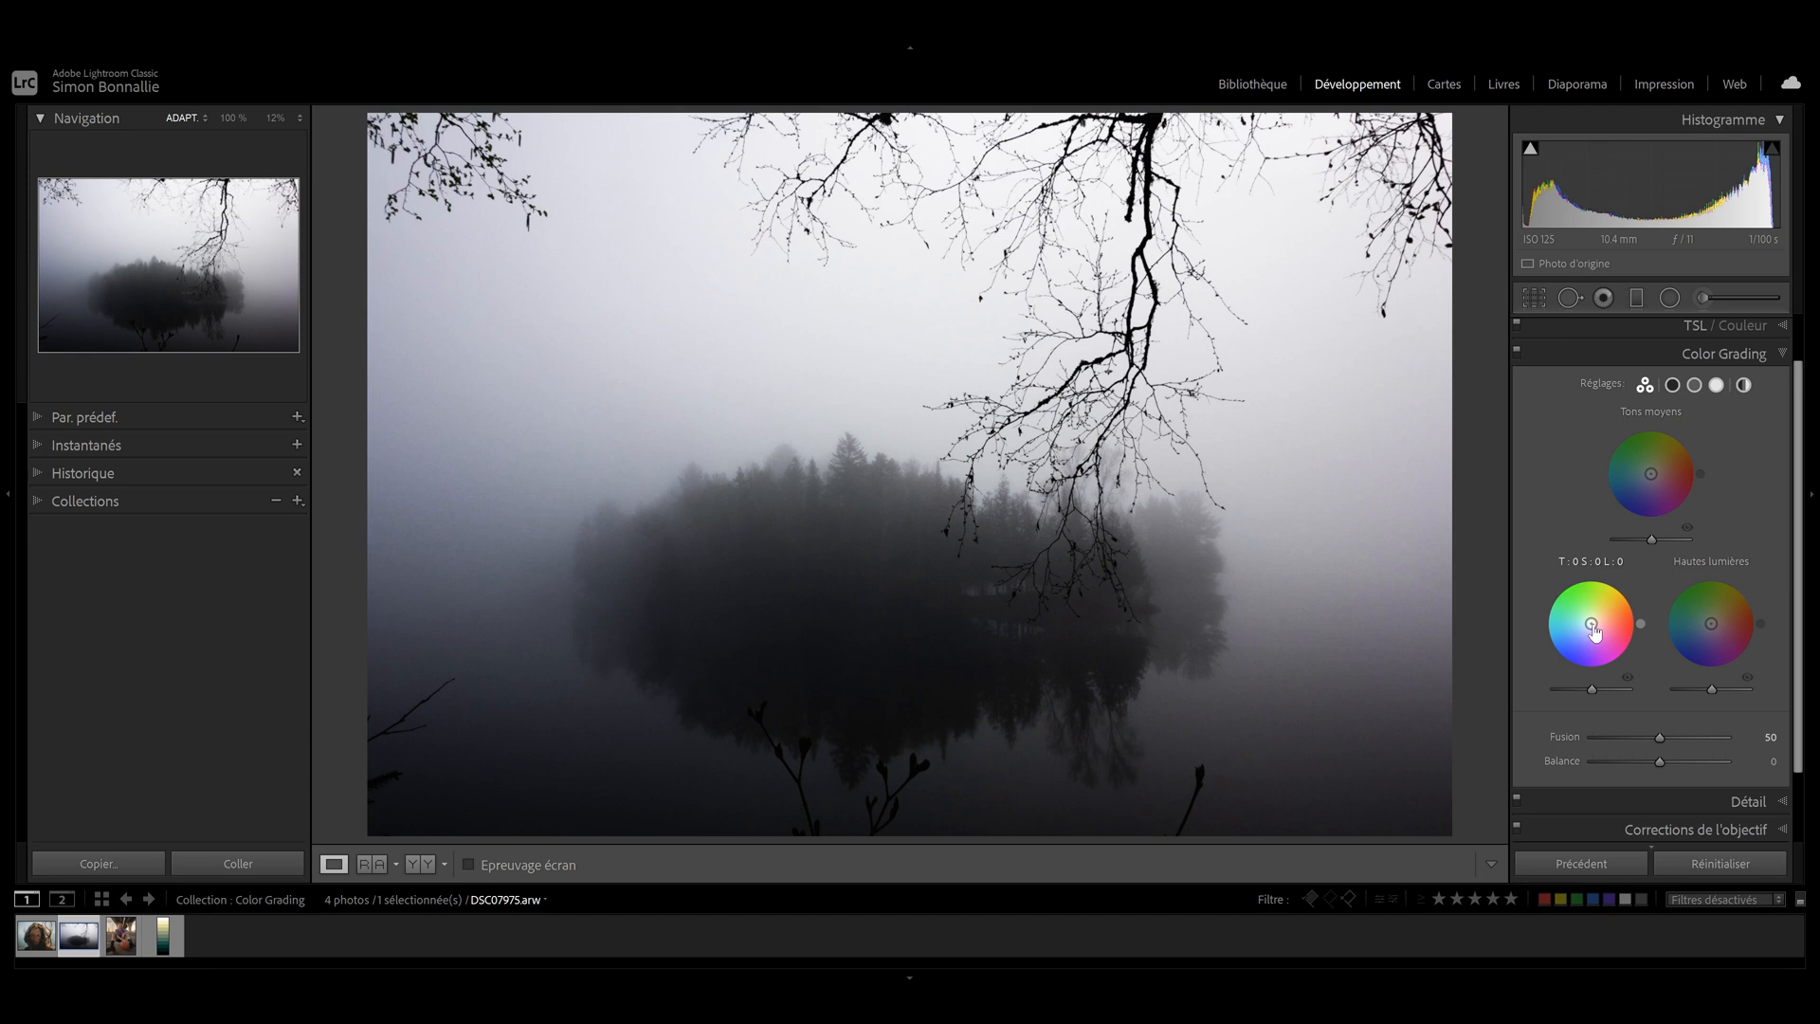
{"action": "left_click_drag", "start_coordinate": [1592, 635], "coordinate": [1563, 664]}
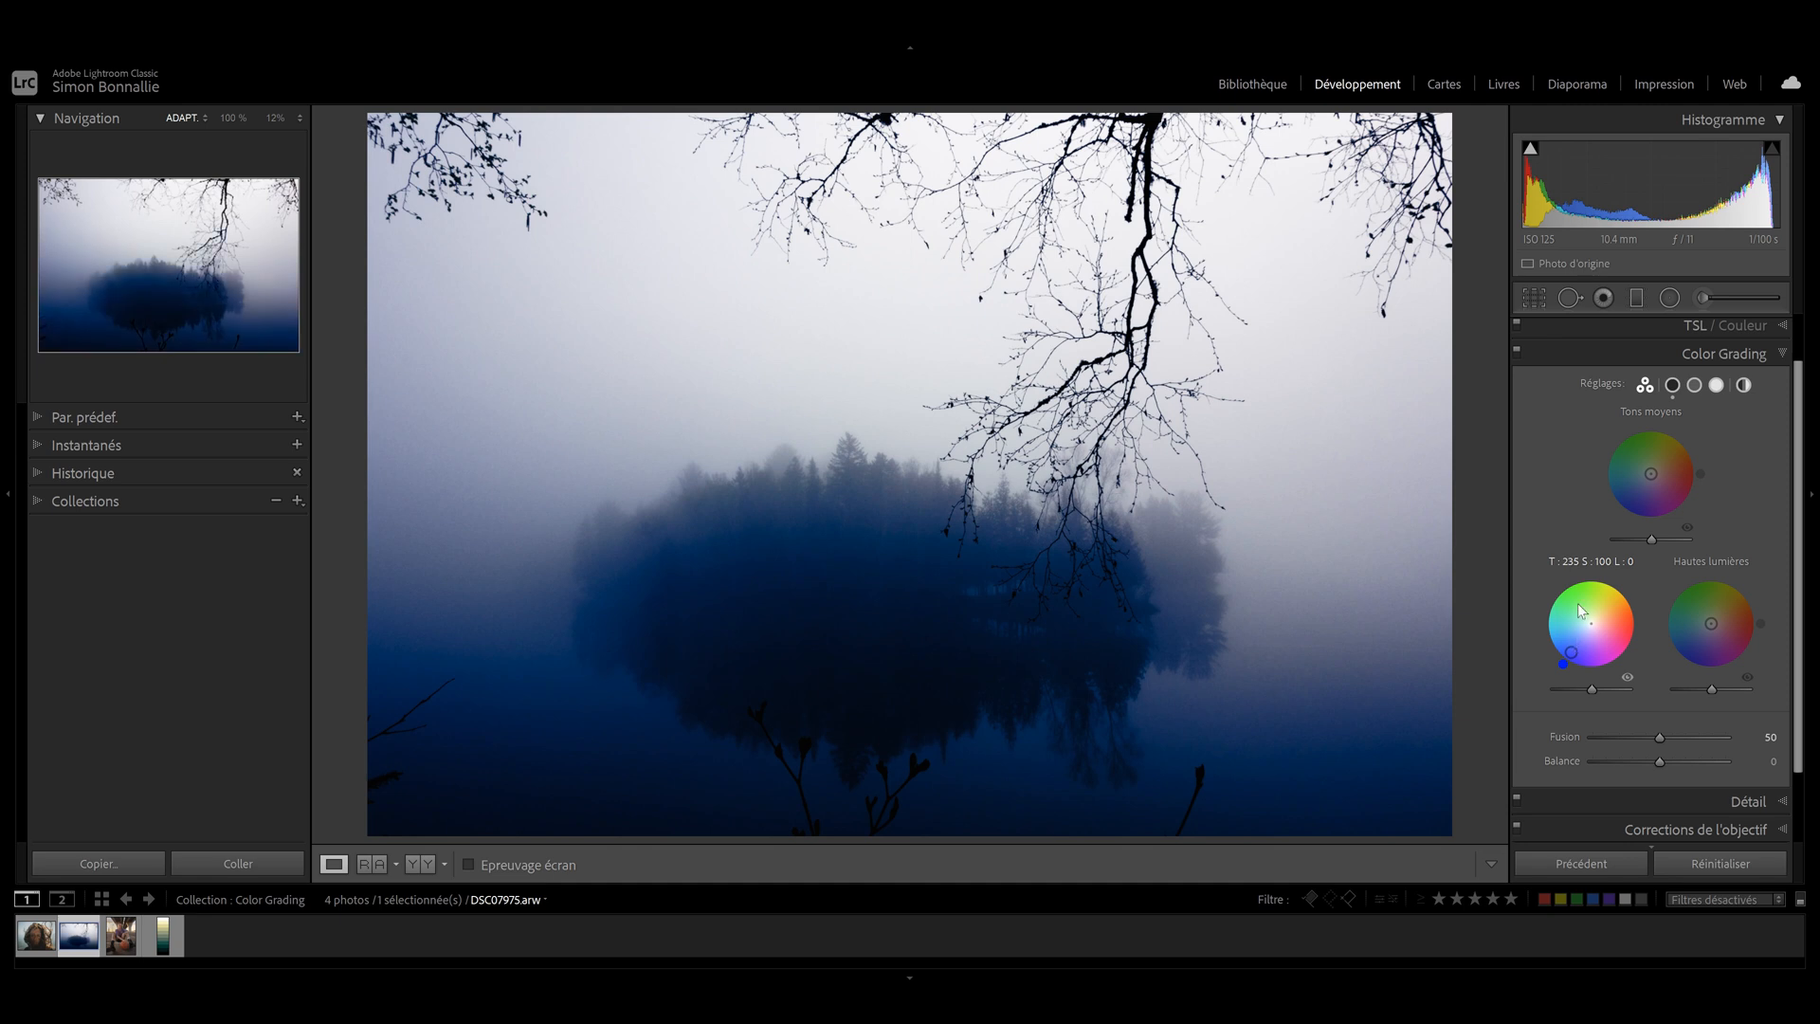
{"action": "mouse_move", "coordinate": [1712, 635]}
{"action": "left_mouse_down"}
{"action": "mouse_move", "coordinate": [1725, 592]}
{"action": "mouse_move", "coordinate": [1745, 629]}
{"action": "left_mouse_up"}
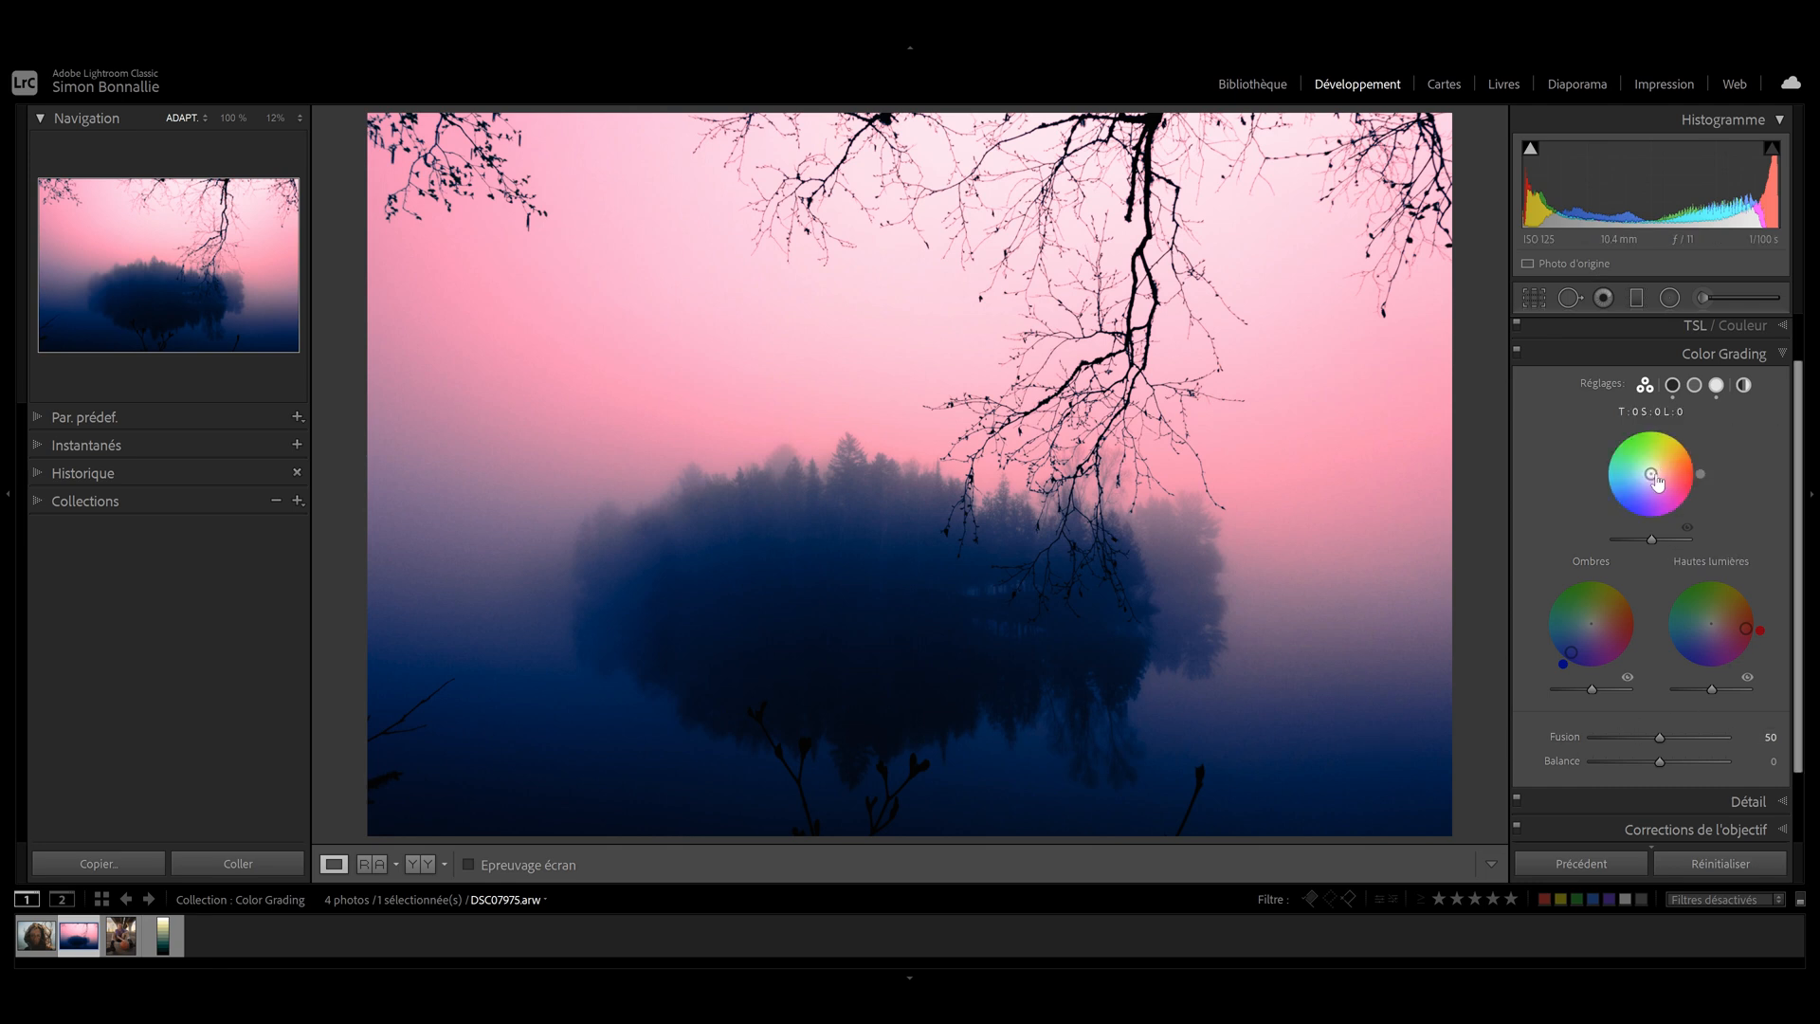
{"action": "left_click_drag", "start_coordinate": [1654, 479], "coordinate": [1638, 441]}
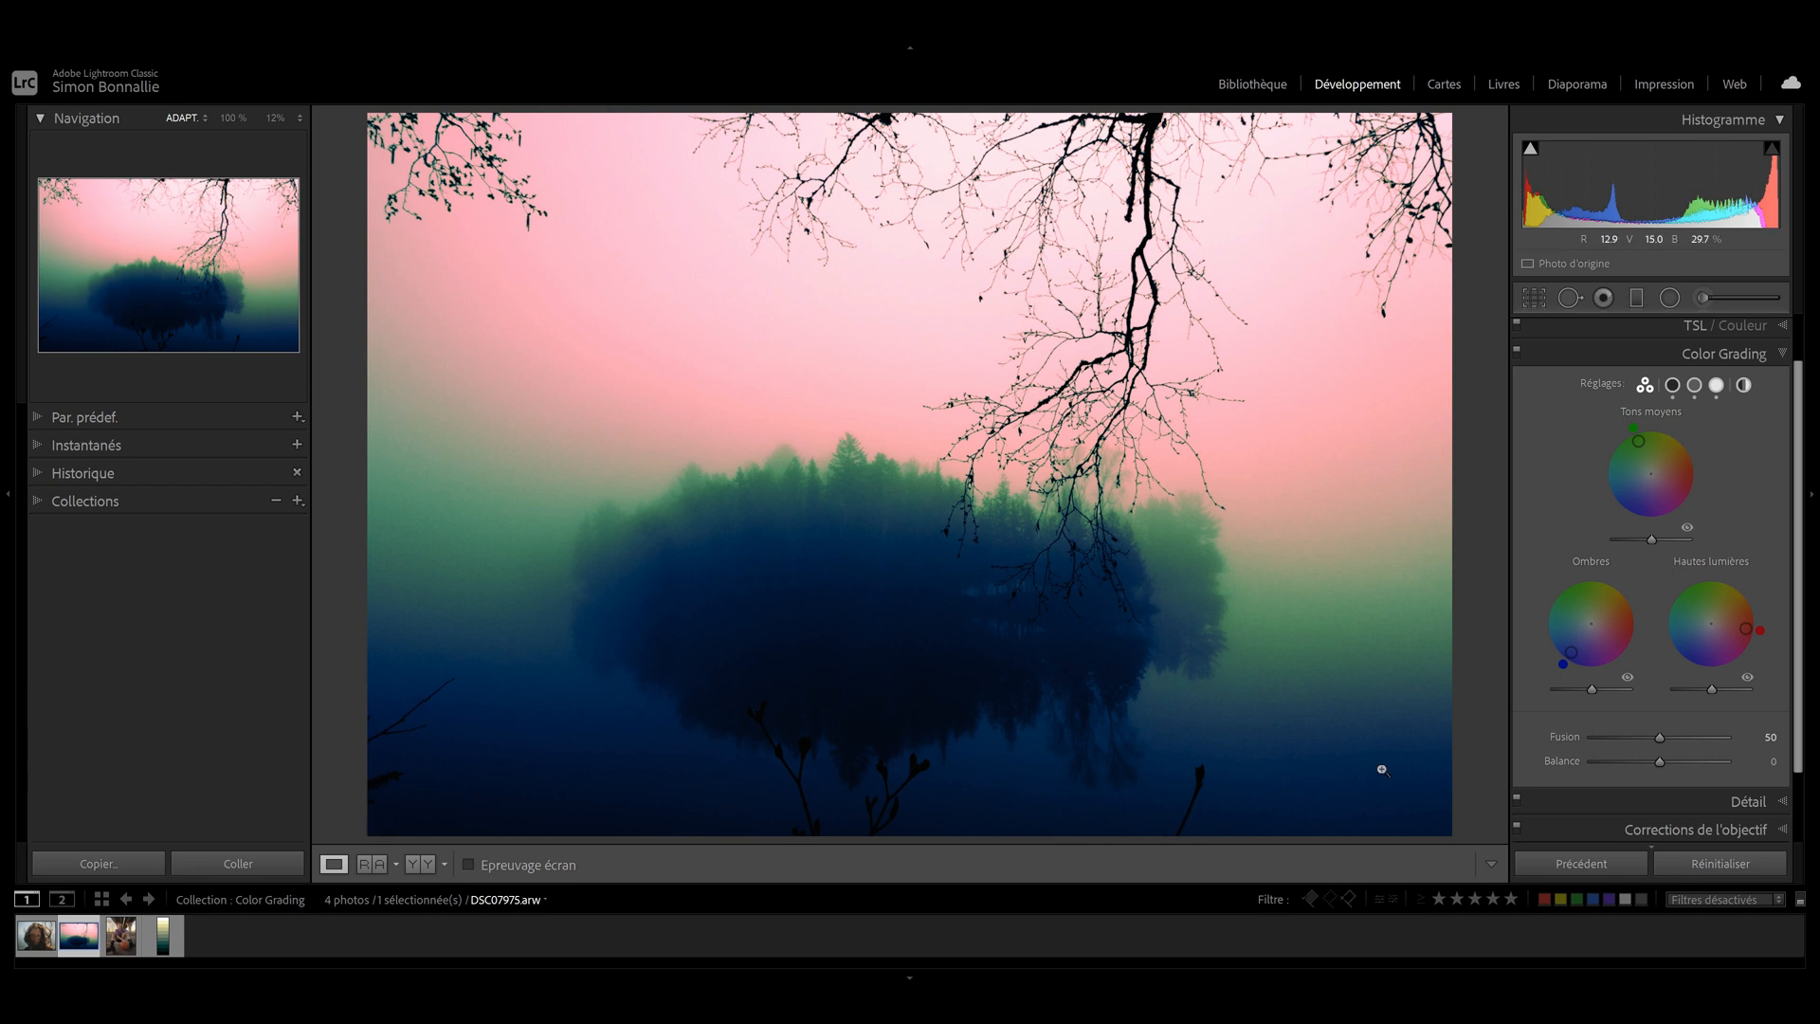
Try Fusion at 0 and 100 on the foggy lake photo, and return it to 50
{"action": "left_click_drag", "start_coordinate": [1663, 740], "coordinate": [1607, 749]}
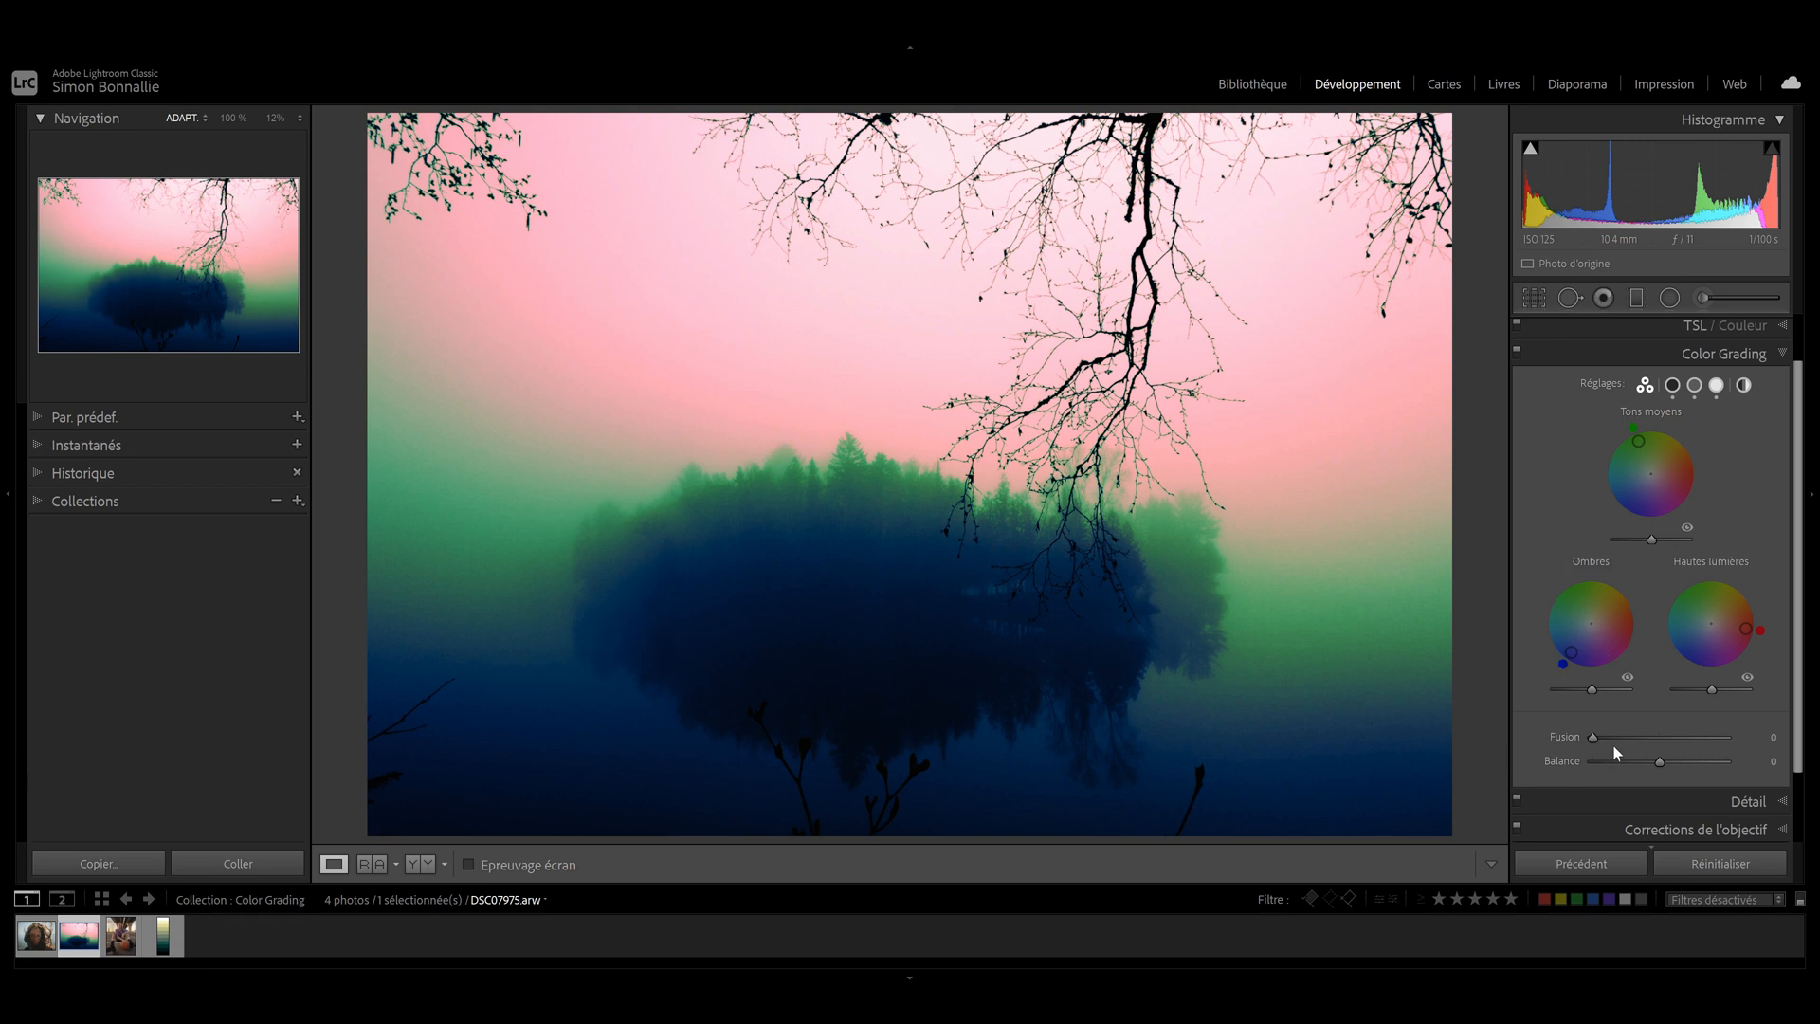
{"action": "left_click_drag", "start_coordinate": [1594, 737], "coordinate": [1769, 743]}
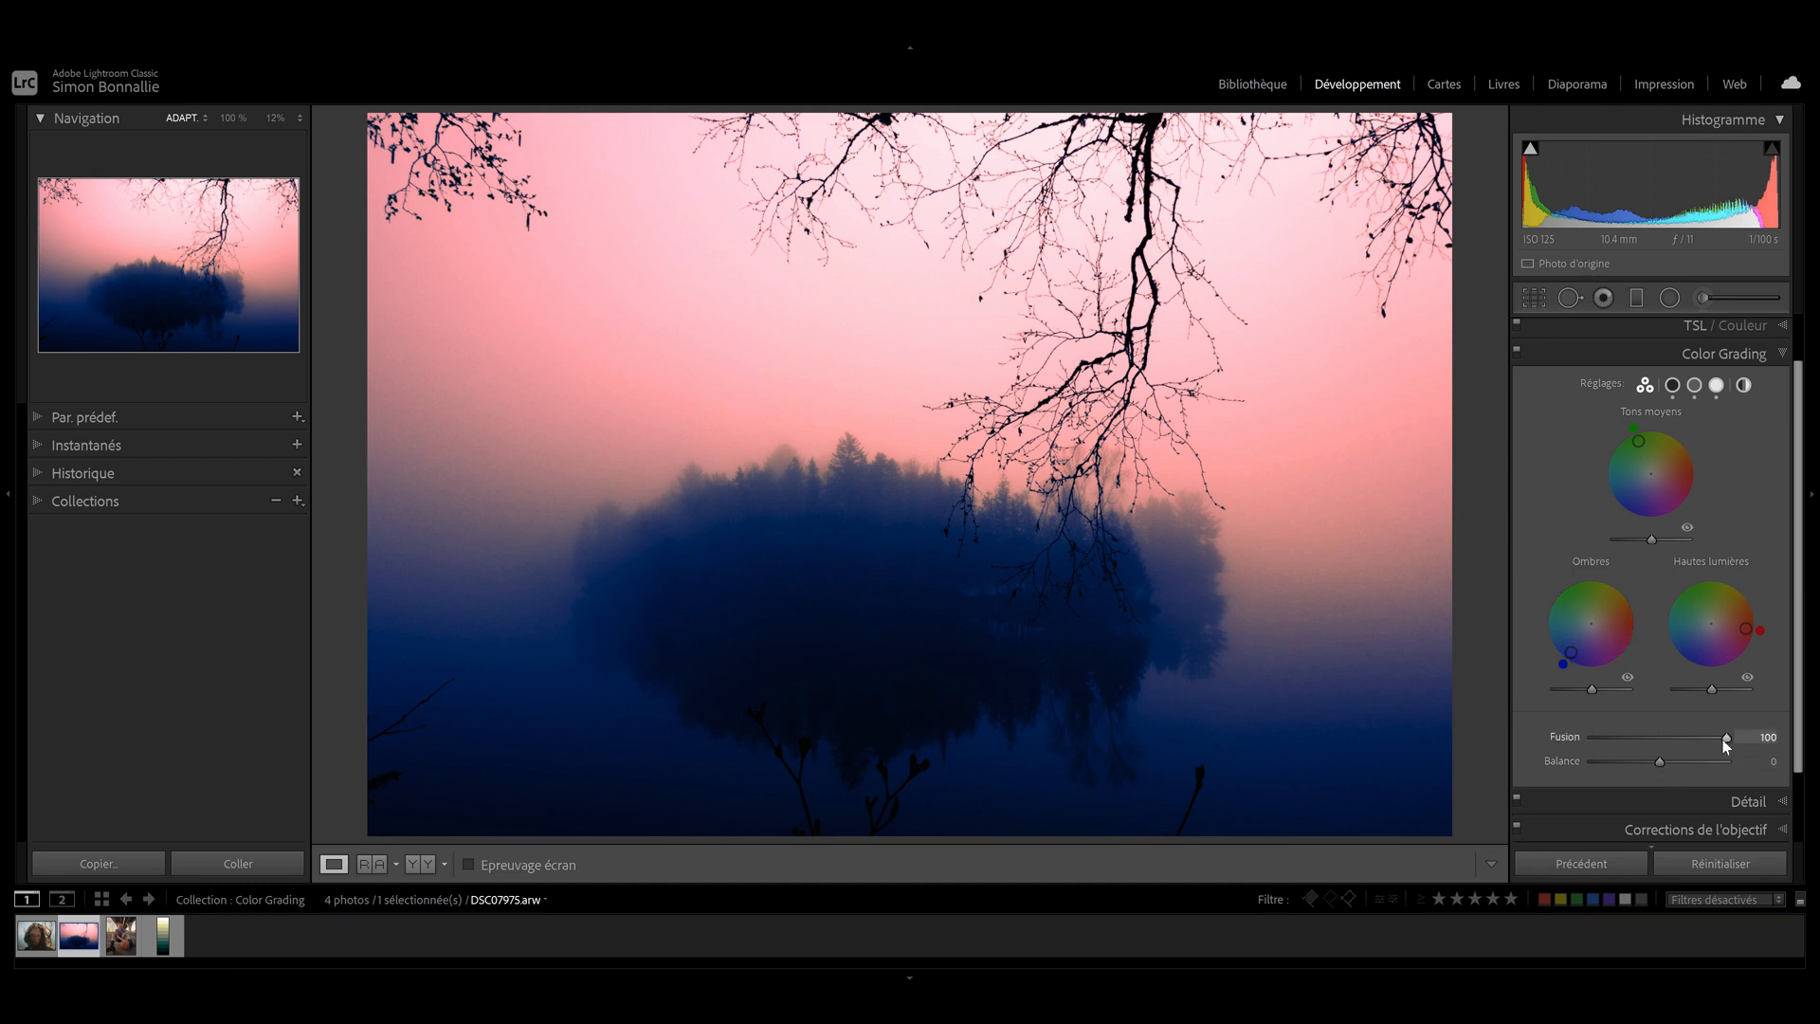
{"action": "left_click_drag", "start_coordinate": [1727, 737], "coordinate": [1659, 738]}
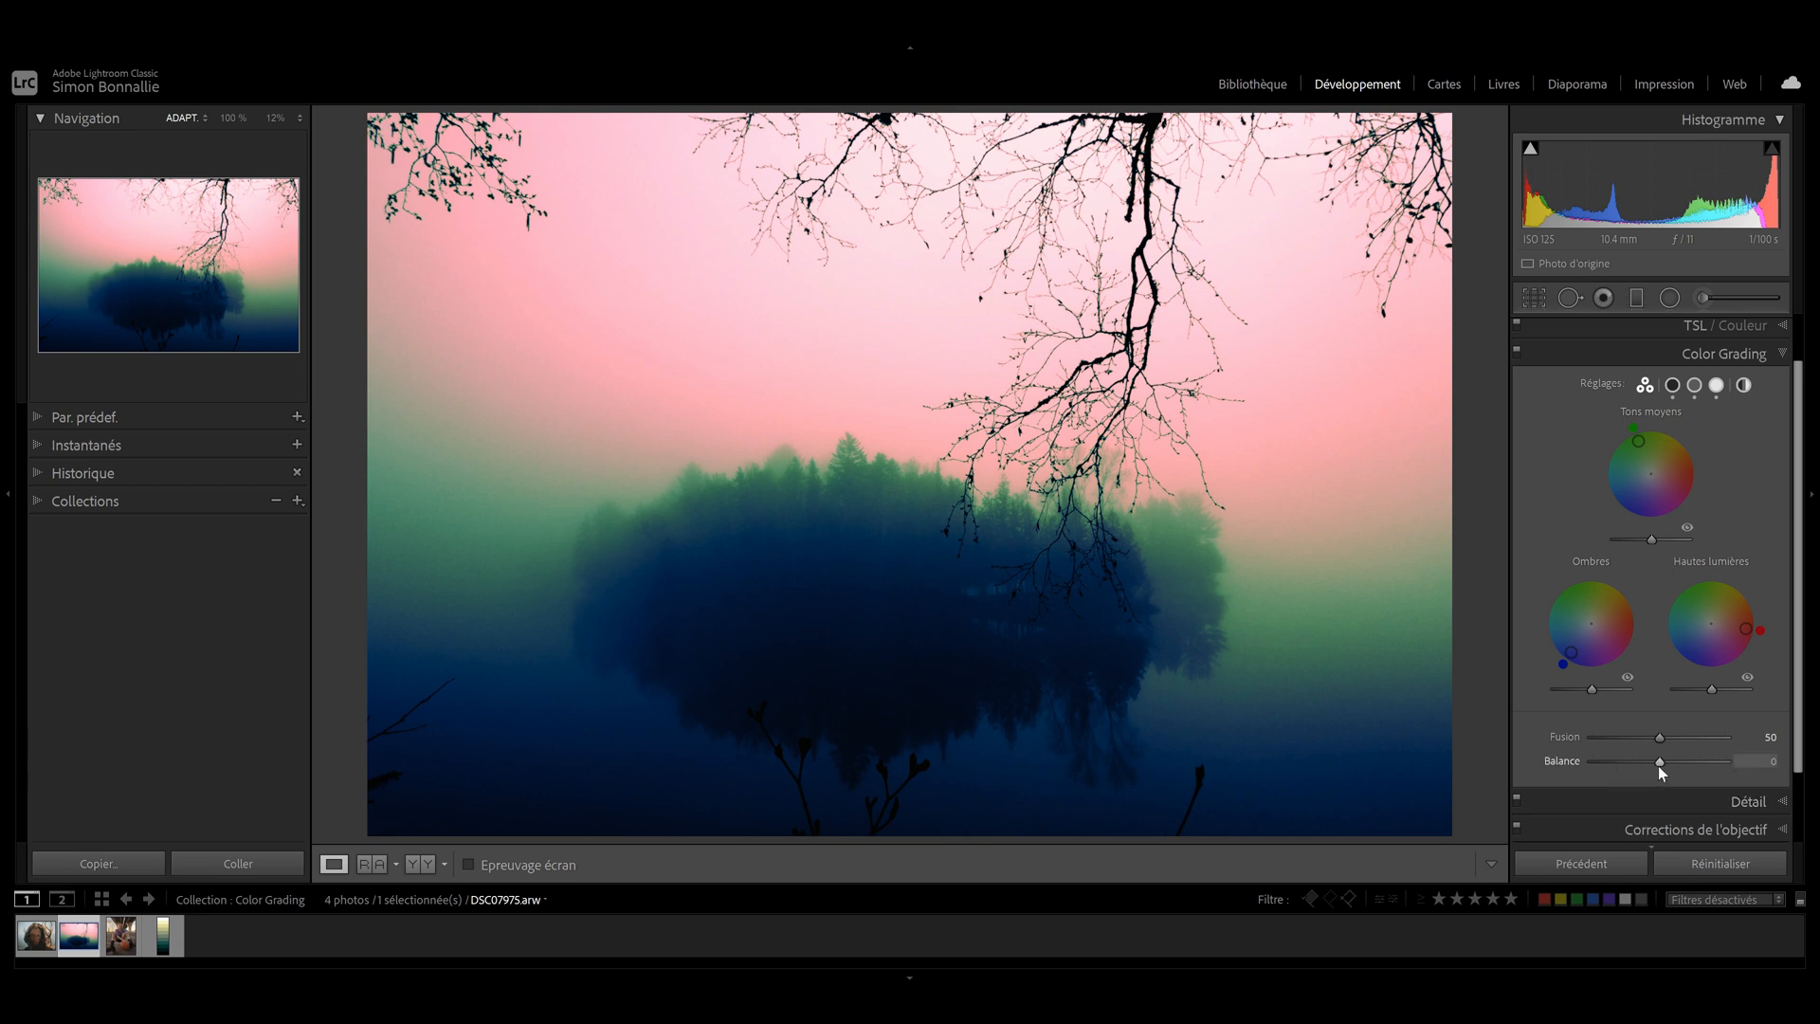
Try a Balance of +62 and -77 on the foggy lake photo, and reset Balance to 0
{"action": "left_click_drag", "start_coordinate": [1660, 766], "coordinate": [1701, 766]}
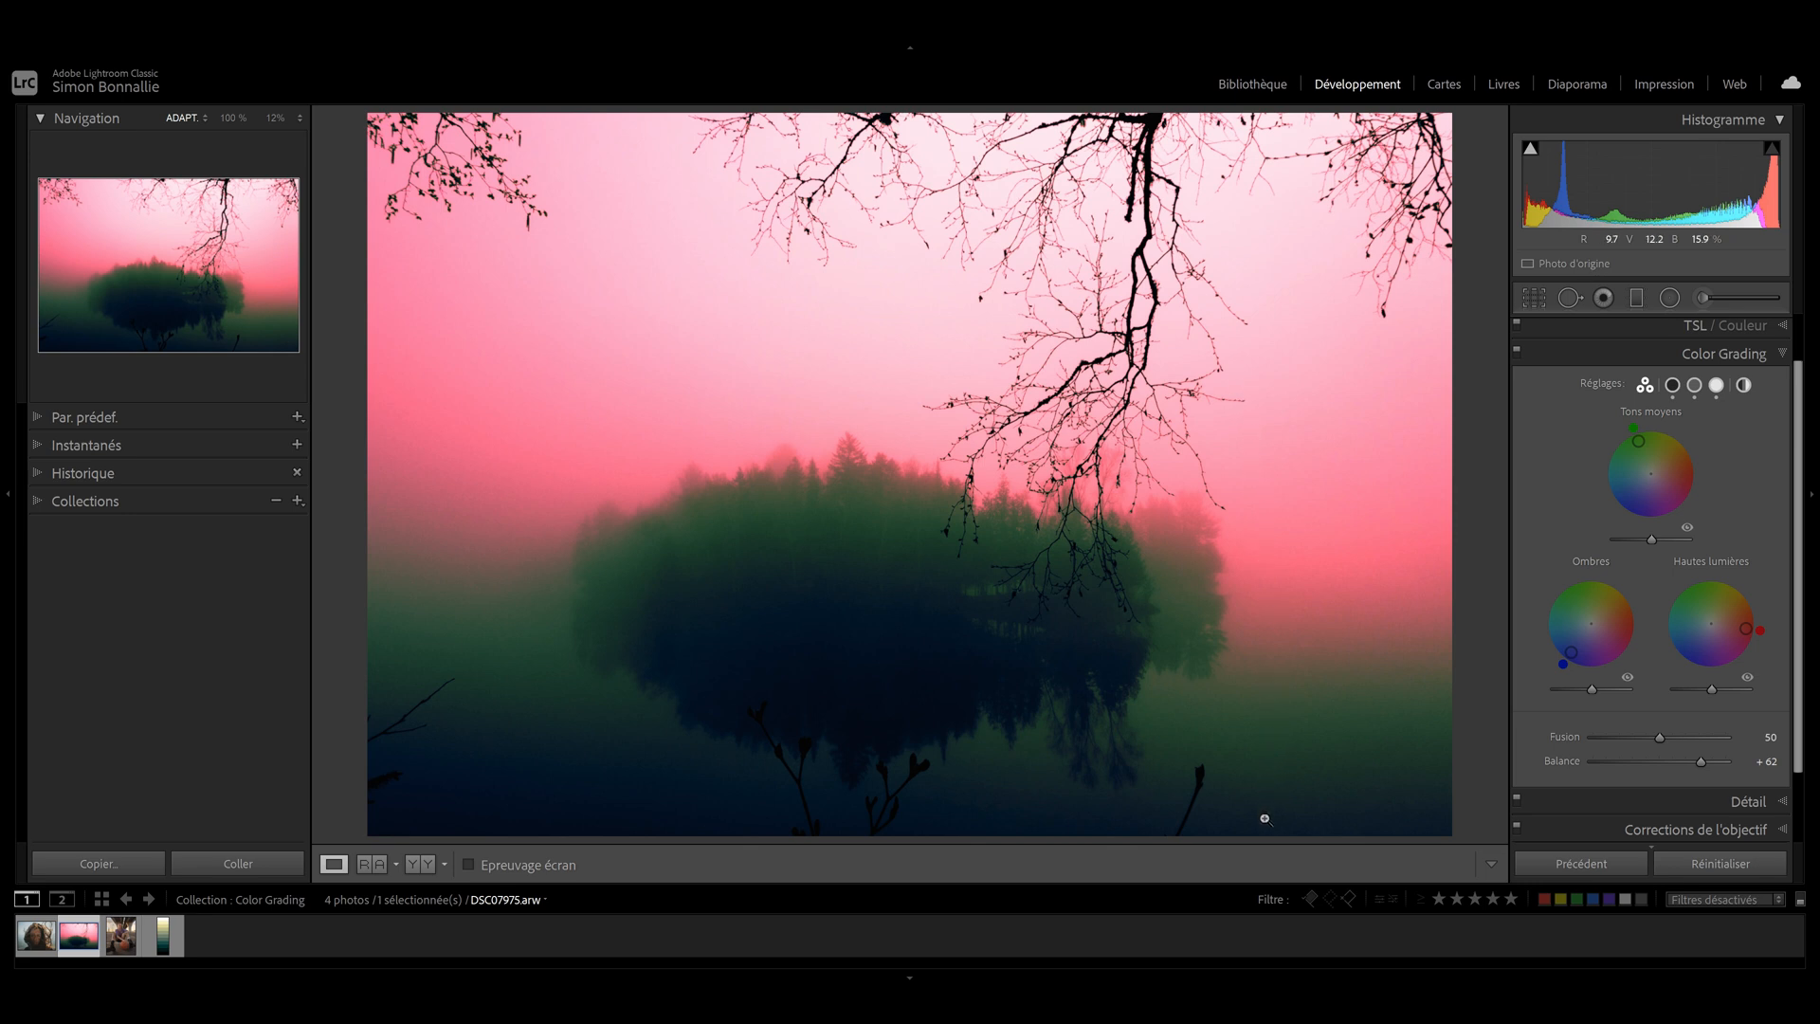
{"action": "left_click_drag", "start_coordinate": [1699, 766], "coordinate": [1609, 771]}
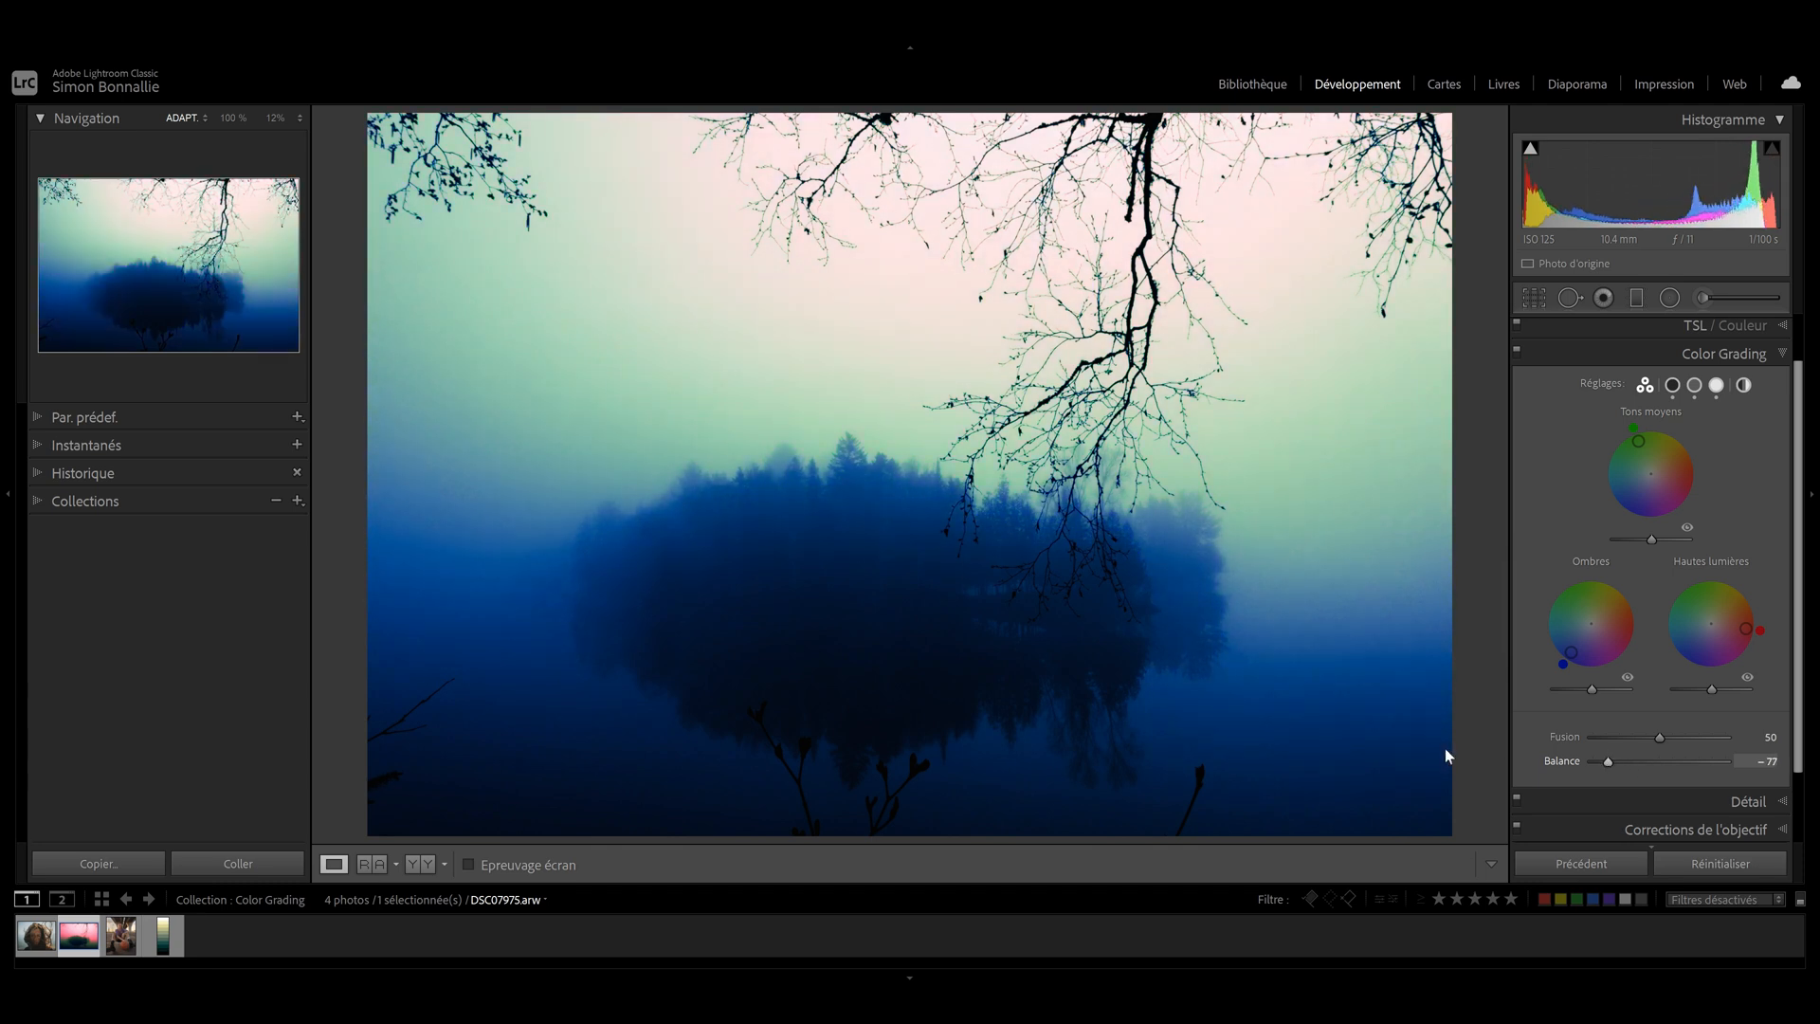
{"action": "double_click", "coordinate": [1562, 760]}
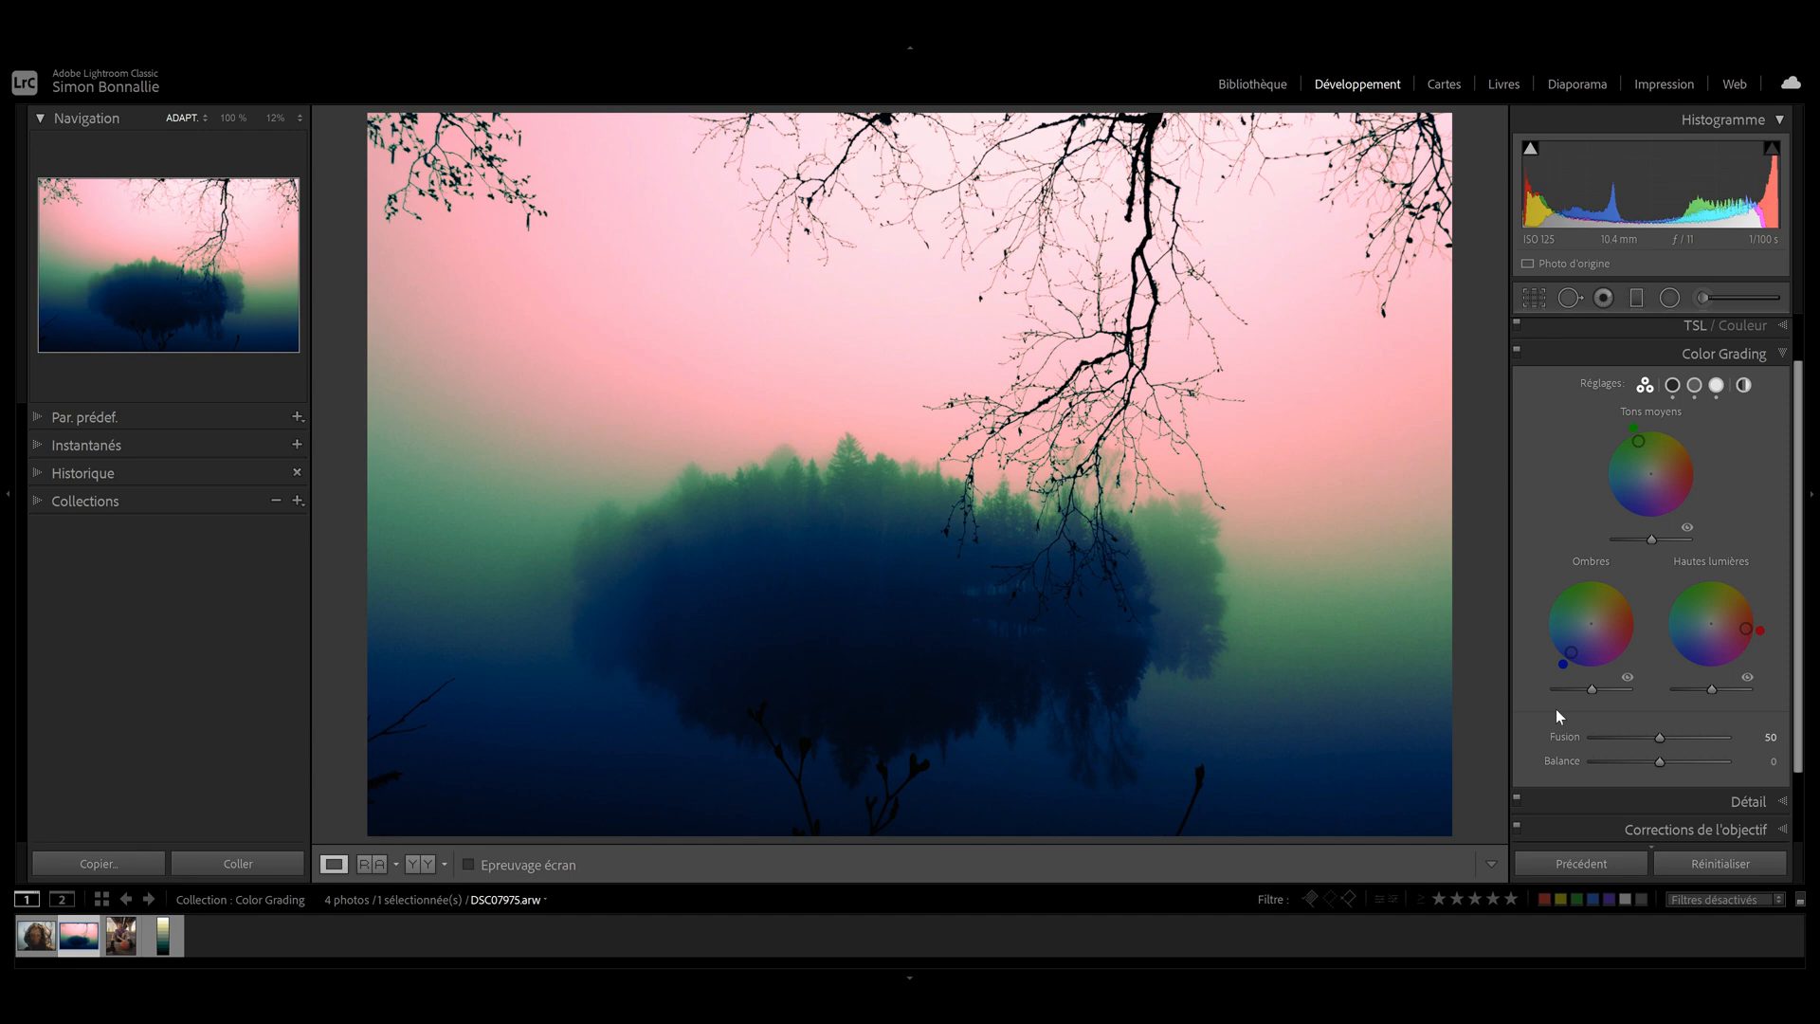
Grade the windblown-hair portrait with blue shadows (hue 216, saturation 53), warm orange highlights and orange midtones (hue 44, saturation 20)
{"action": "left_click", "coordinate": [37, 938]}
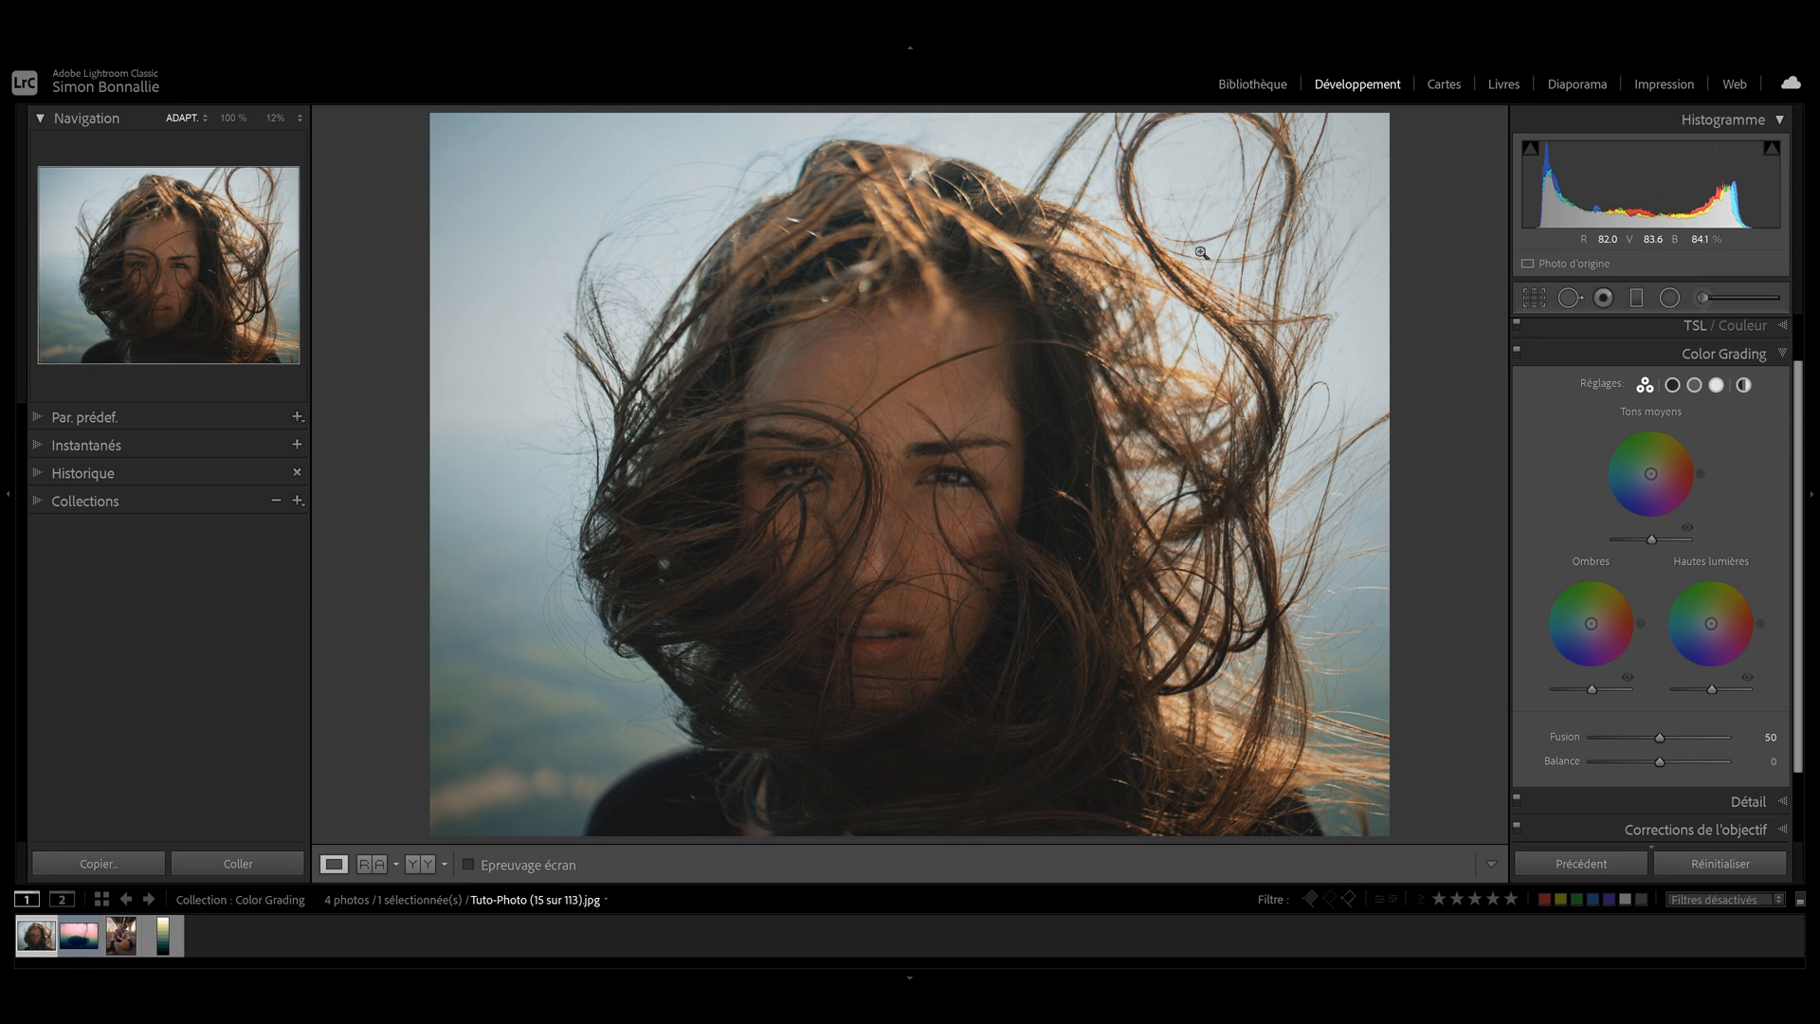
{"action": "left_click_drag", "start_coordinate": [1592, 624], "coordinate": [1575, 635]}
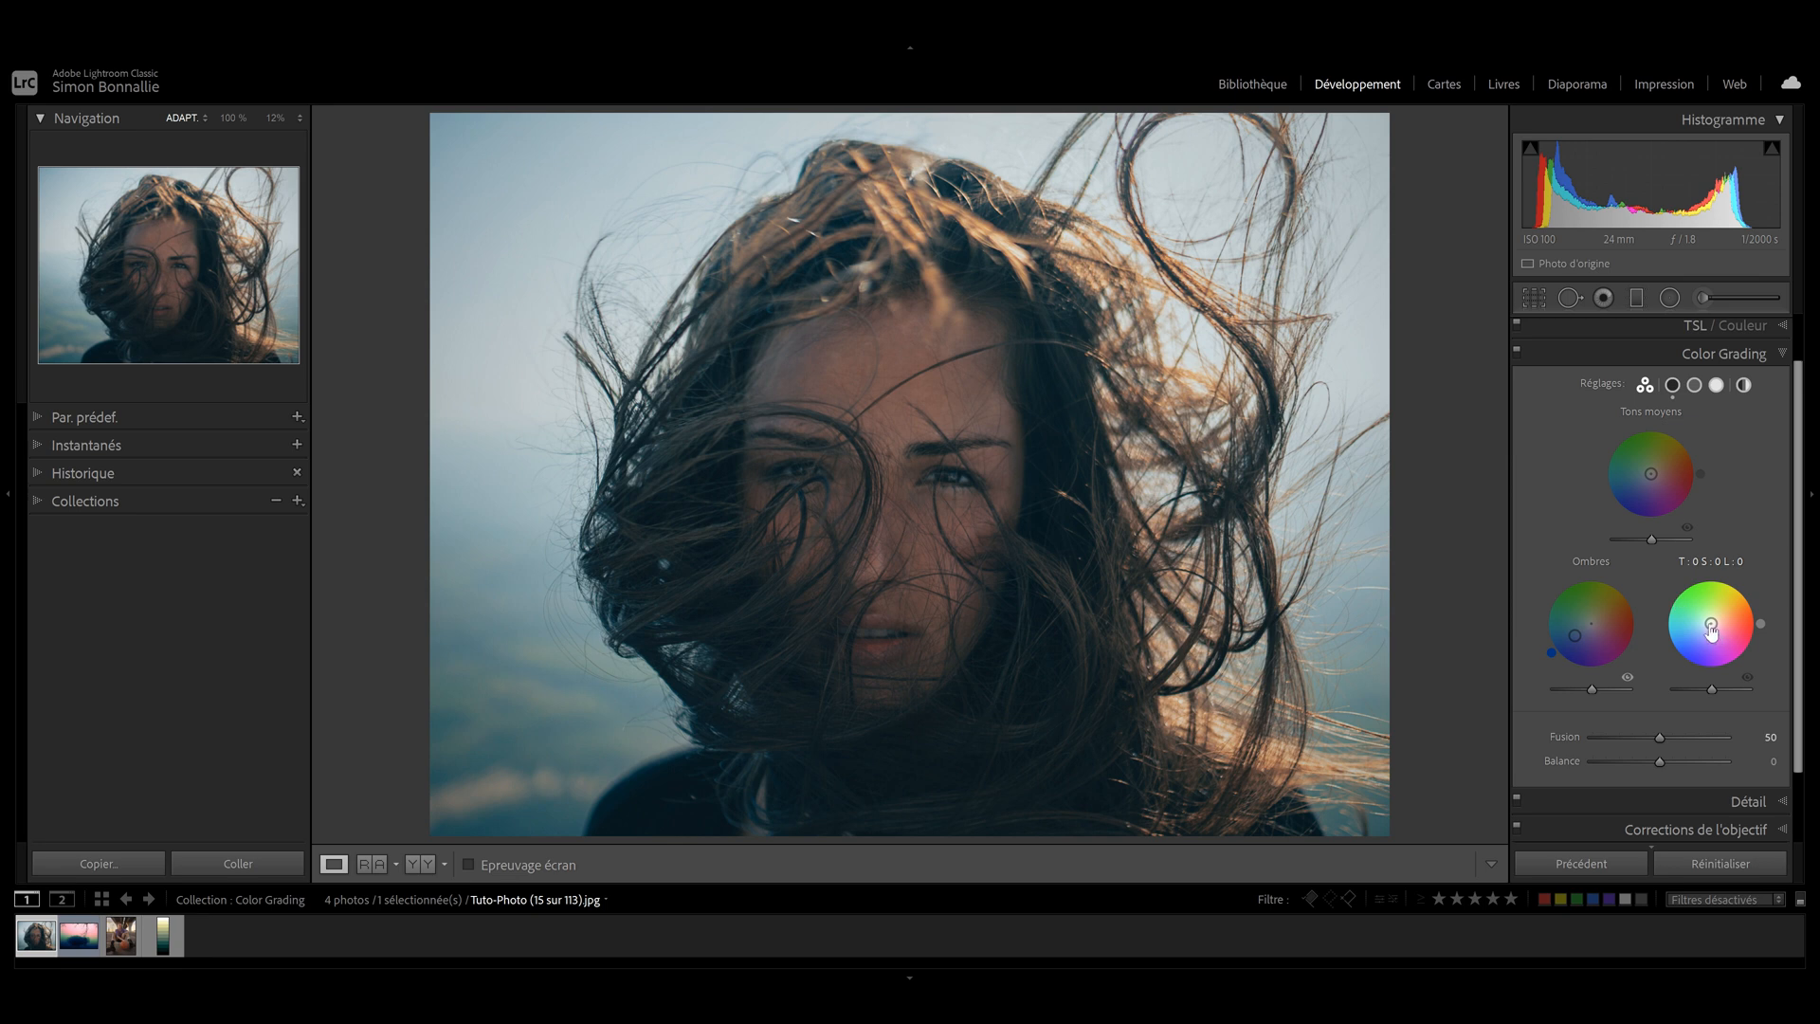
{"action": "left_click_drag", "start_coordinate": [1711, 630], "coordinate": [1725, 607]}
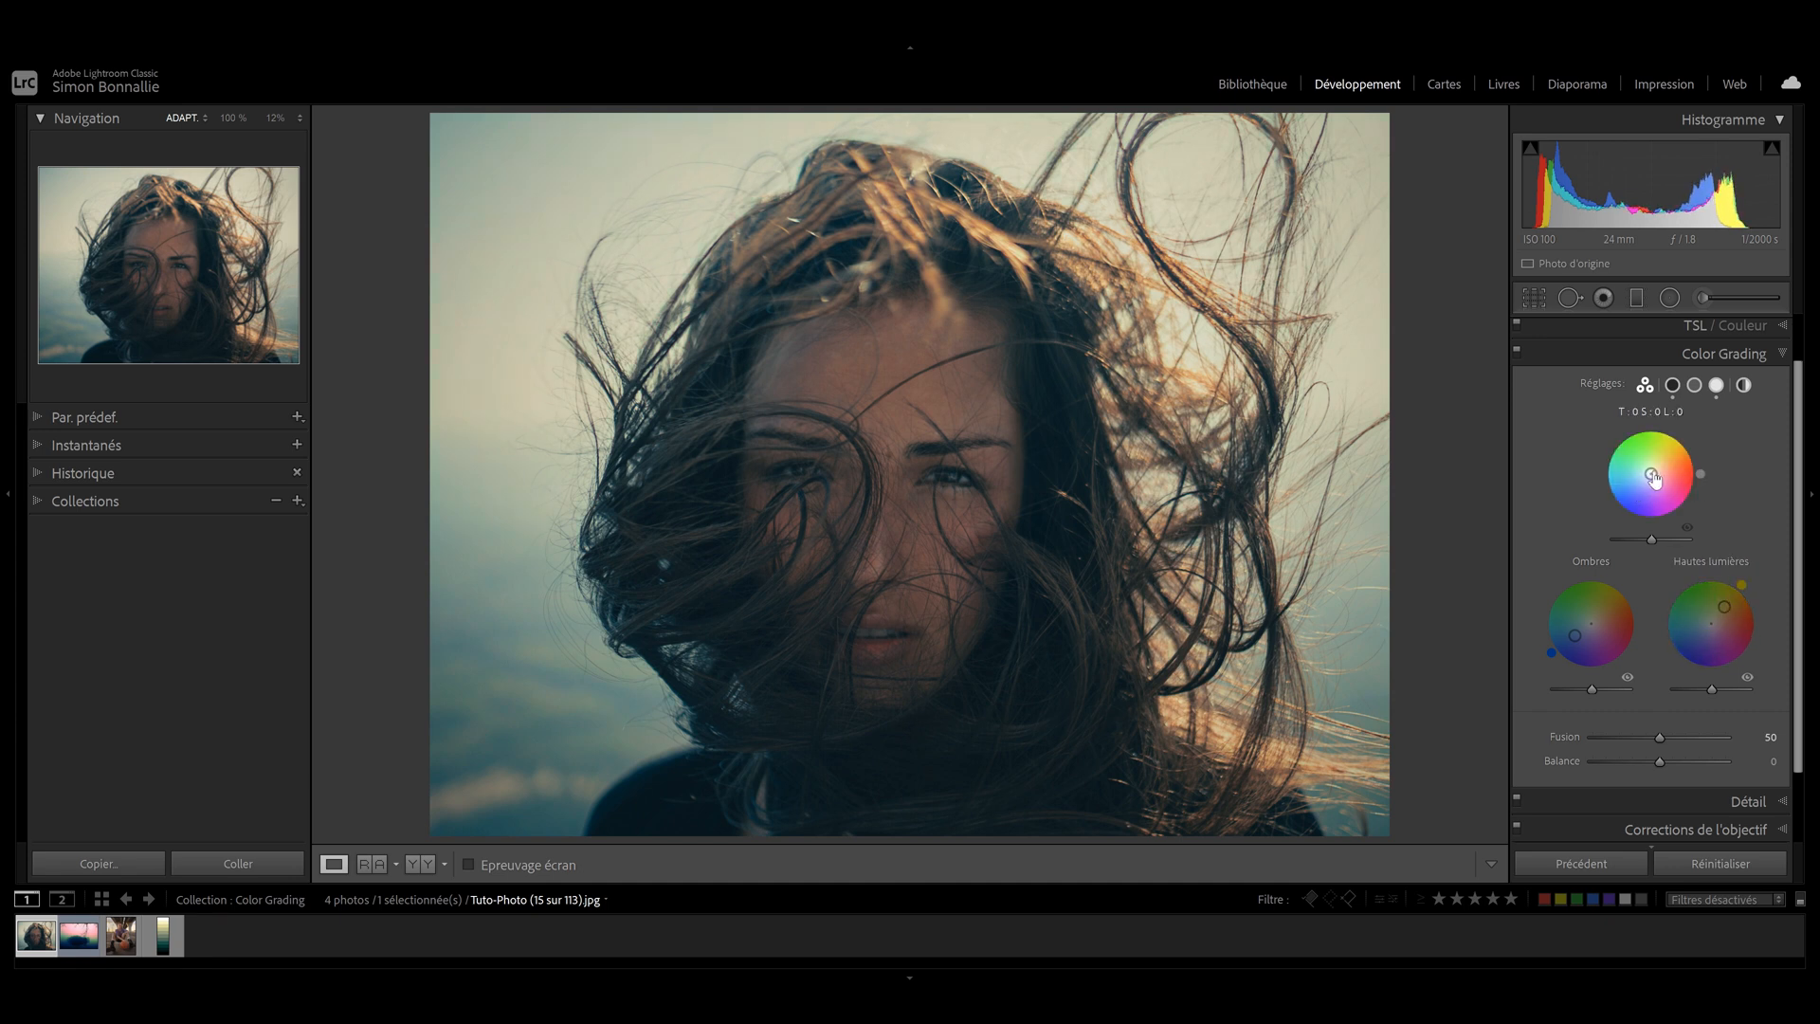
{"action": "mouse_move", "coordinate": [1651, 473]}
{"action": "left_mouse_down"}
{"action": "mouse_move", "coordinate": [1670, 463]}
{"action": "mouse_move", "coordinate": [1656, 470]}
{"action": "left_mouse_up"}
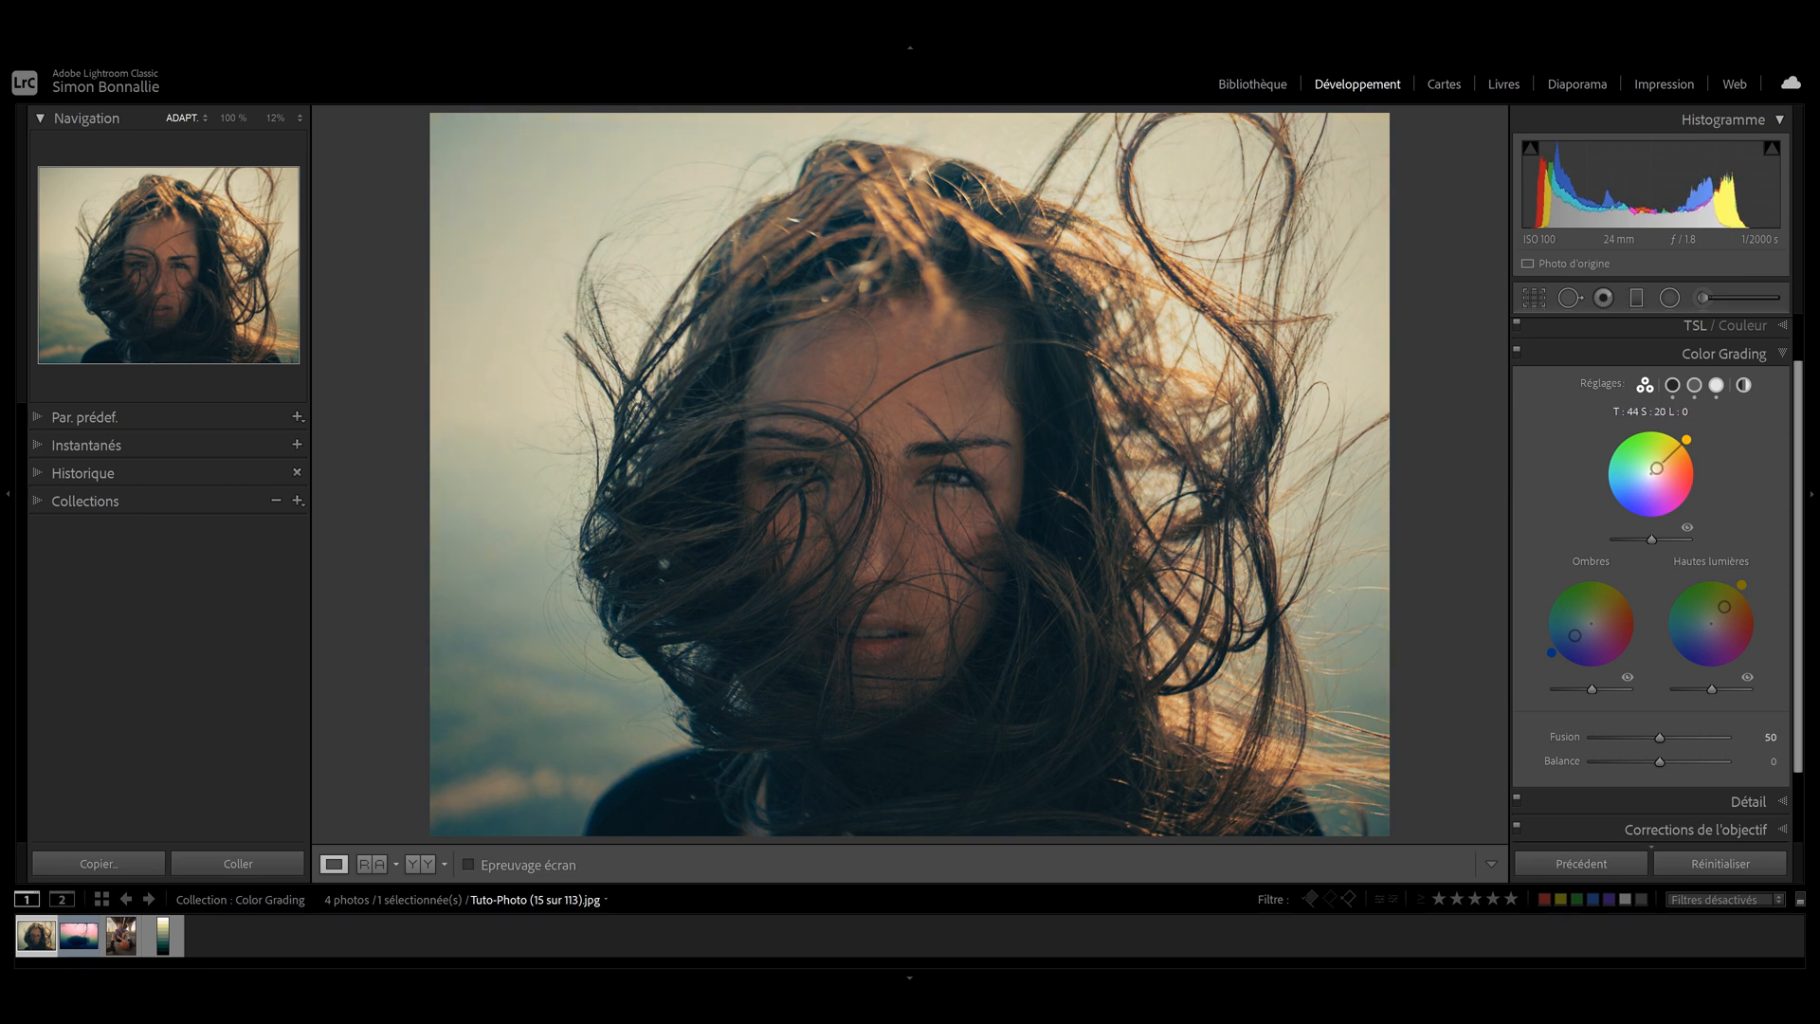
{"action": "left_click_drag", "start_coordinate": [1726, 607], "coordinate": [1727, 610]}
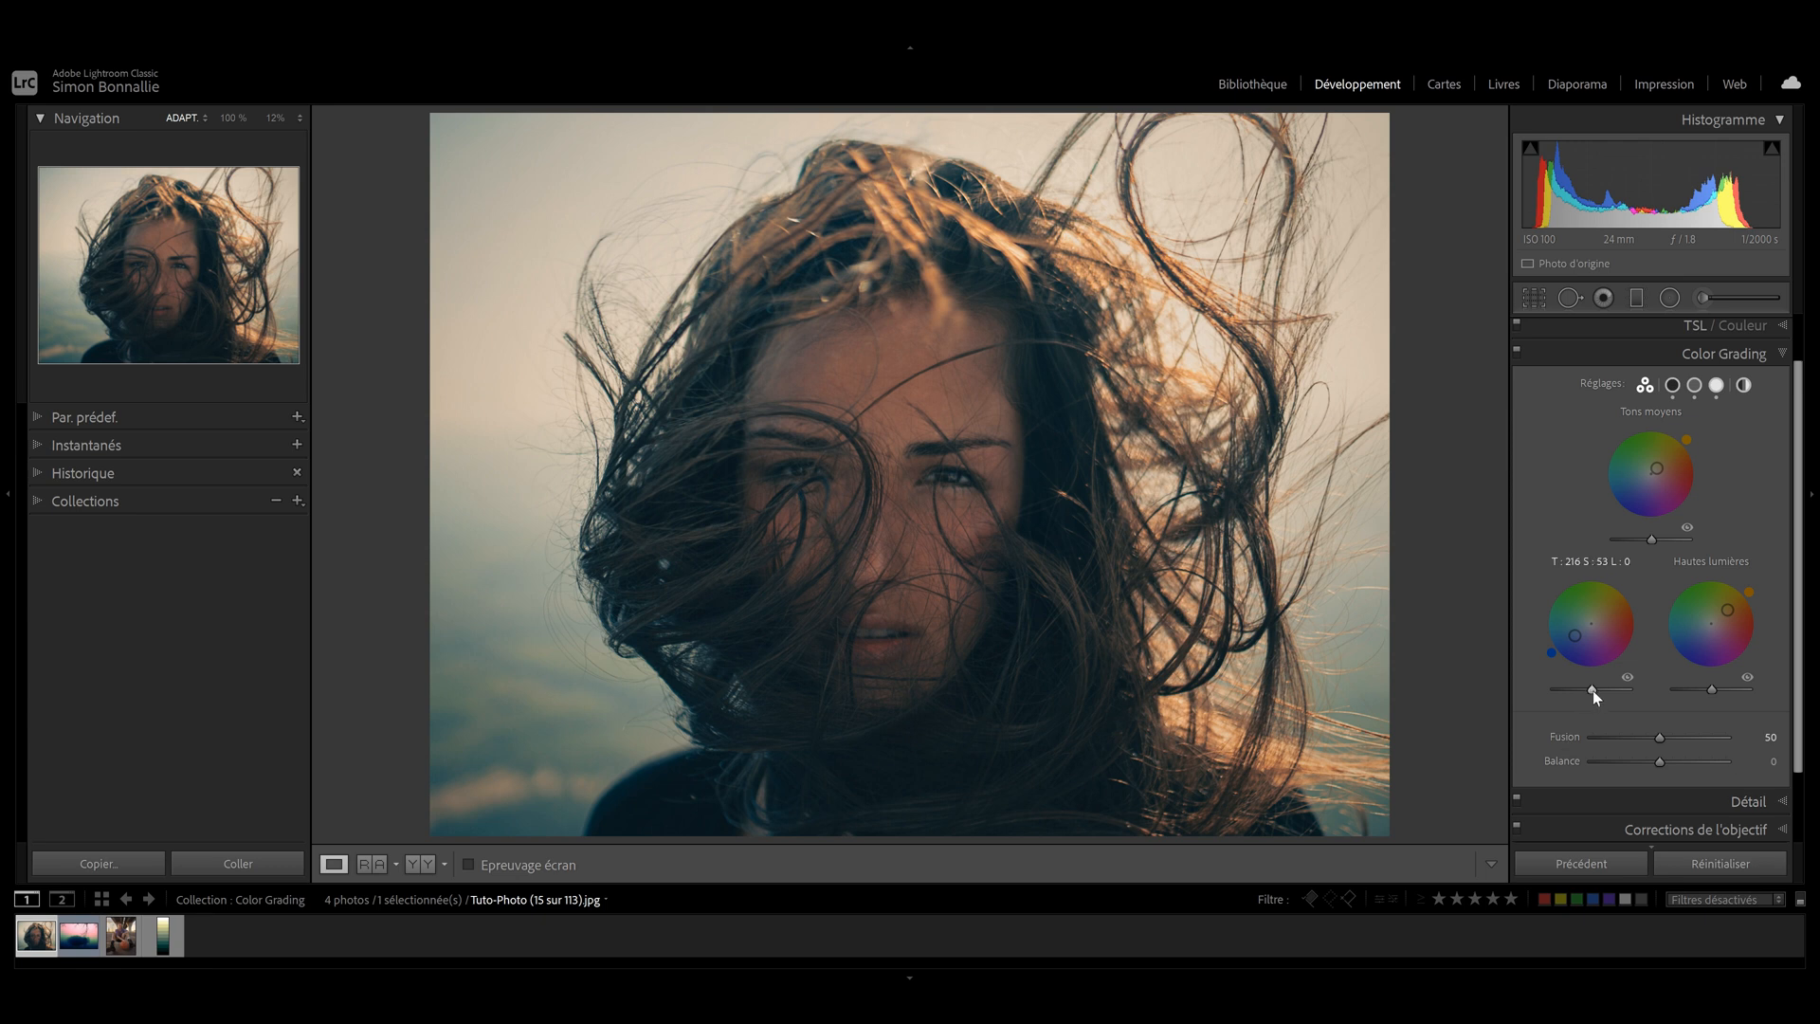
Raise the portrait's shadow luminance to +26, and set Fusion to 38 and Balance to -11
{"action": "left_click_drag", "start_coordinate": [1594, 691], "coordinate": [1606, 697]}
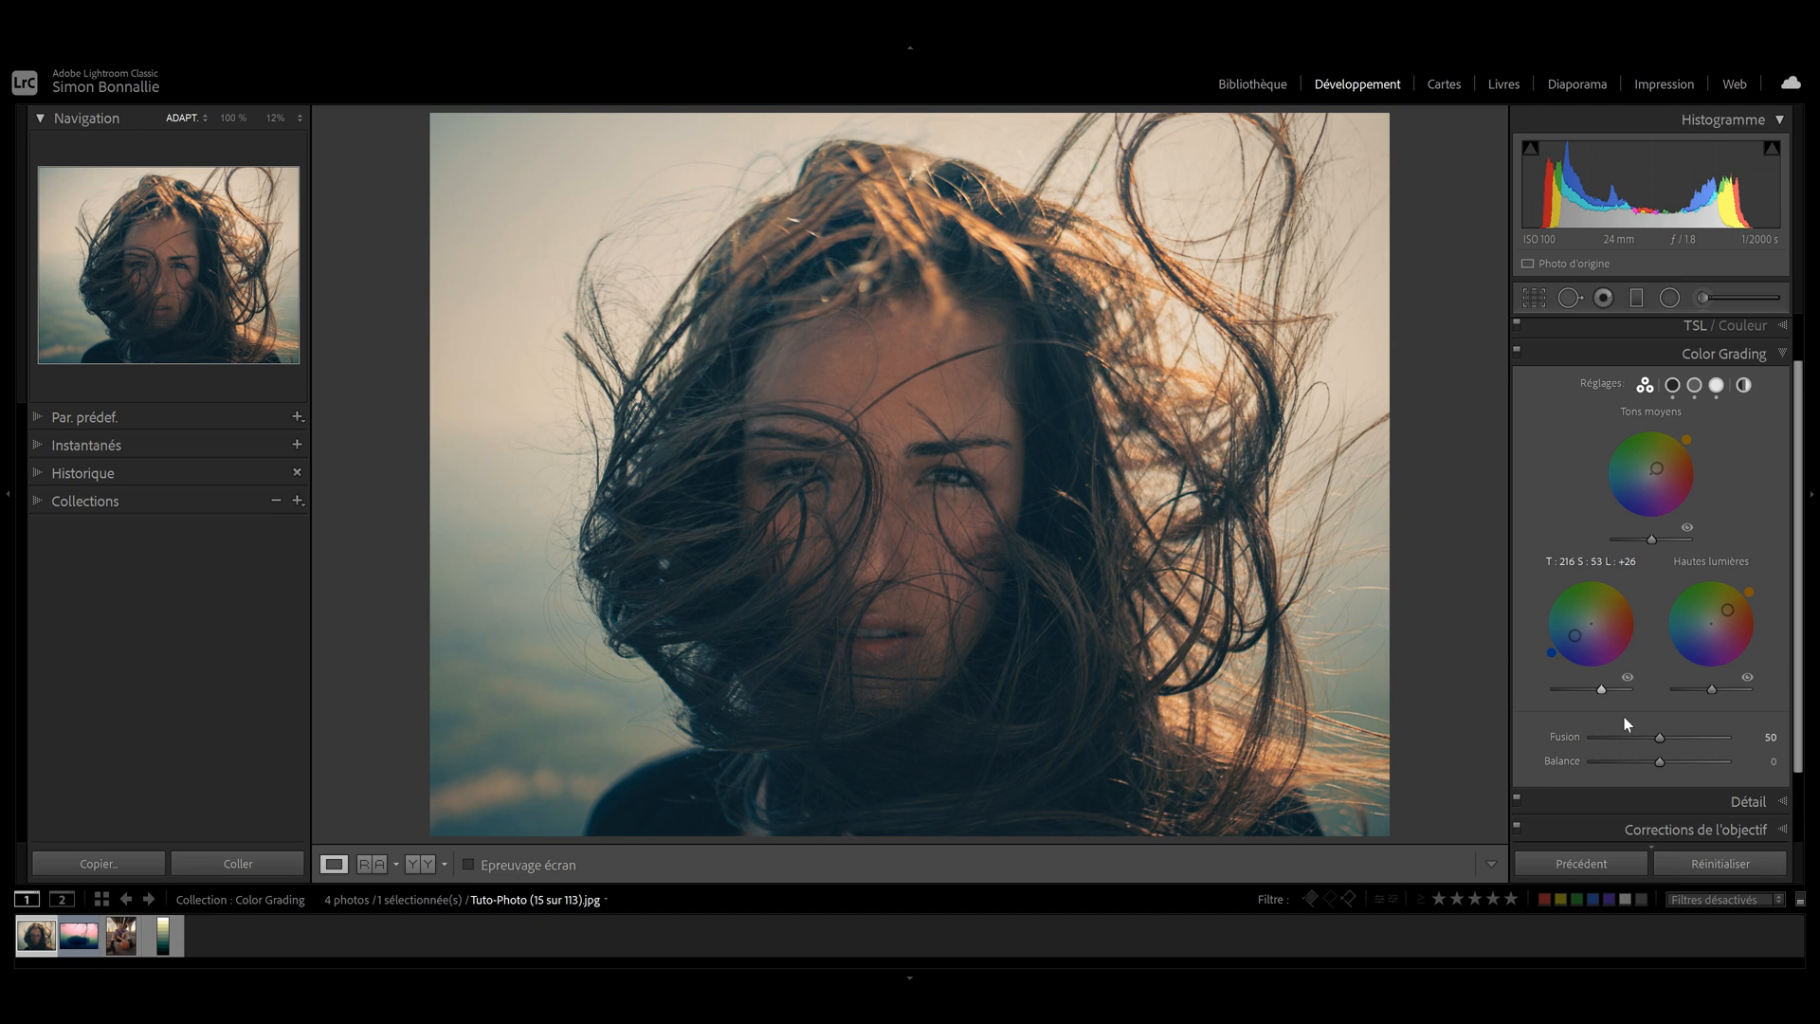
{"action": "left_click_drag", "start_coordinate": [1661, 740], "coordinate": [1712, 739]}
{"action": "left_click_drag", "start_coordinate": [1601, 741], "coordinate": [1689, 772]}
{"action": "left_click_drag", "start_coordinate": [1660, 764], "coordinate": [1652, 762]}
Add a subtle warm global tint to the portrait with hue 49 and saturation 8
{"action": "left_click", "coordinate": [1743, 386]}
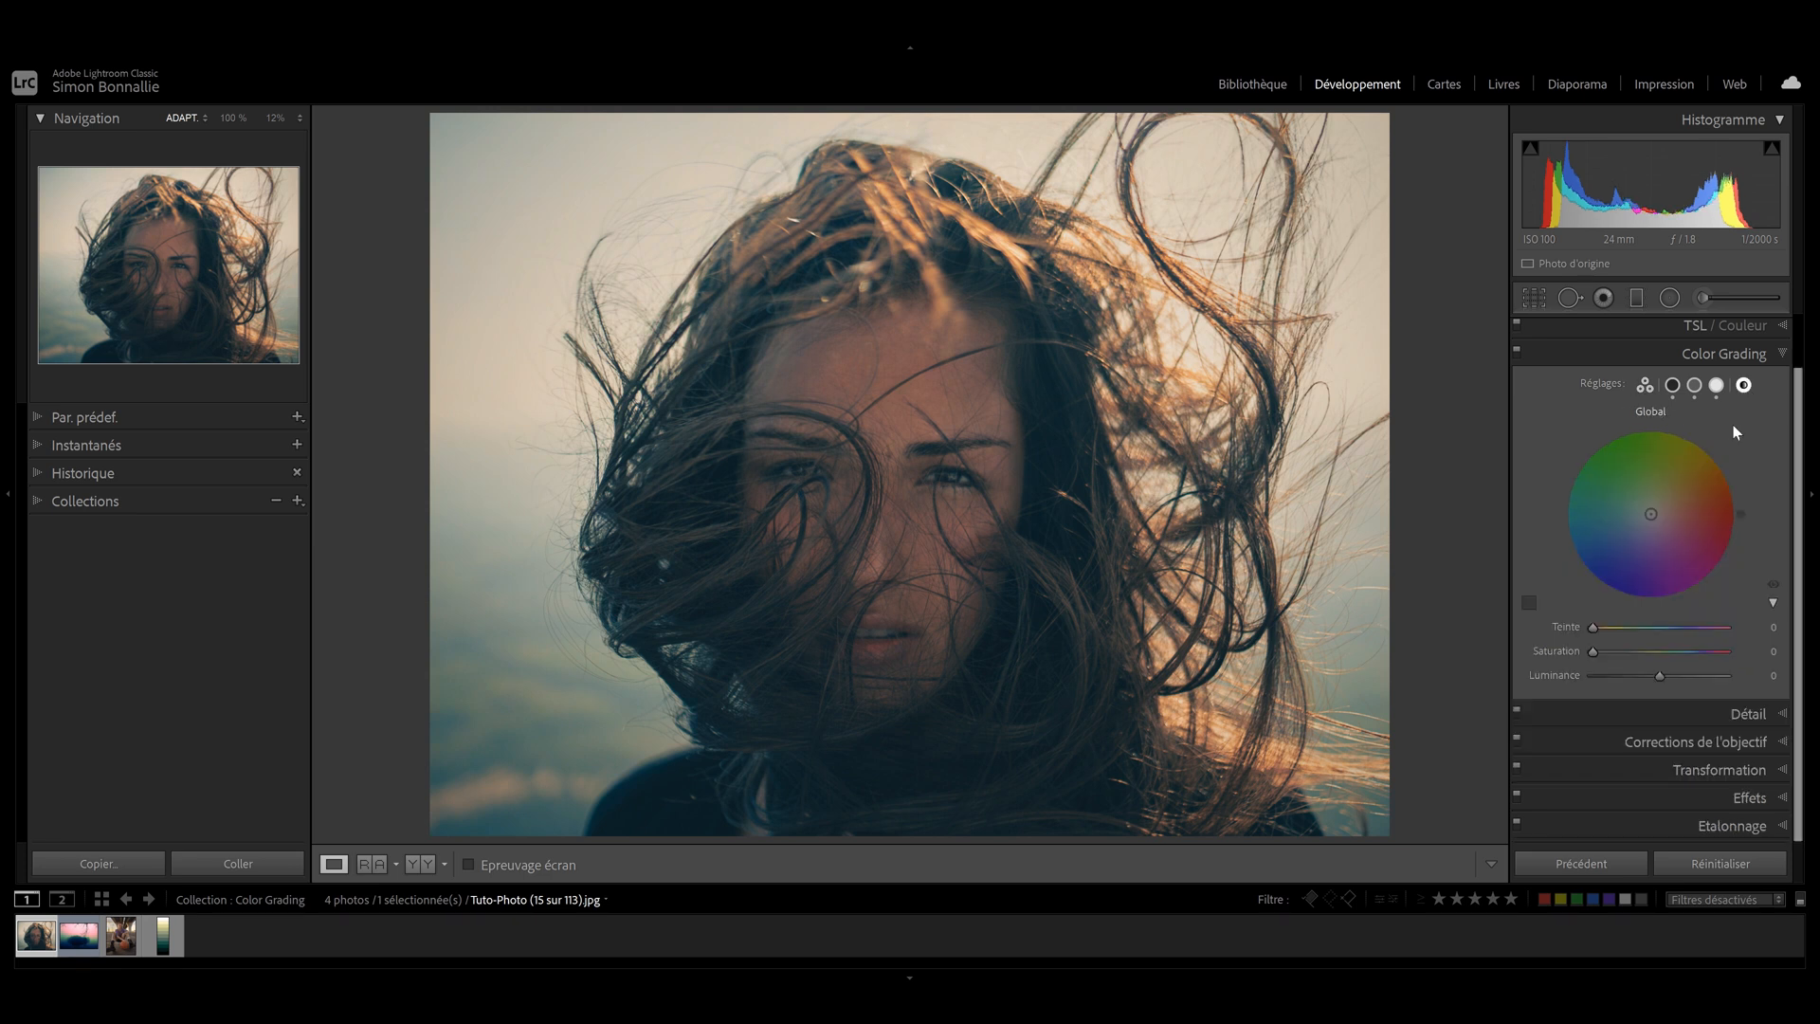
{"action": "left_click_drag", "start_coordinate": [1655, 517], "coordinate": [1656, 503]}
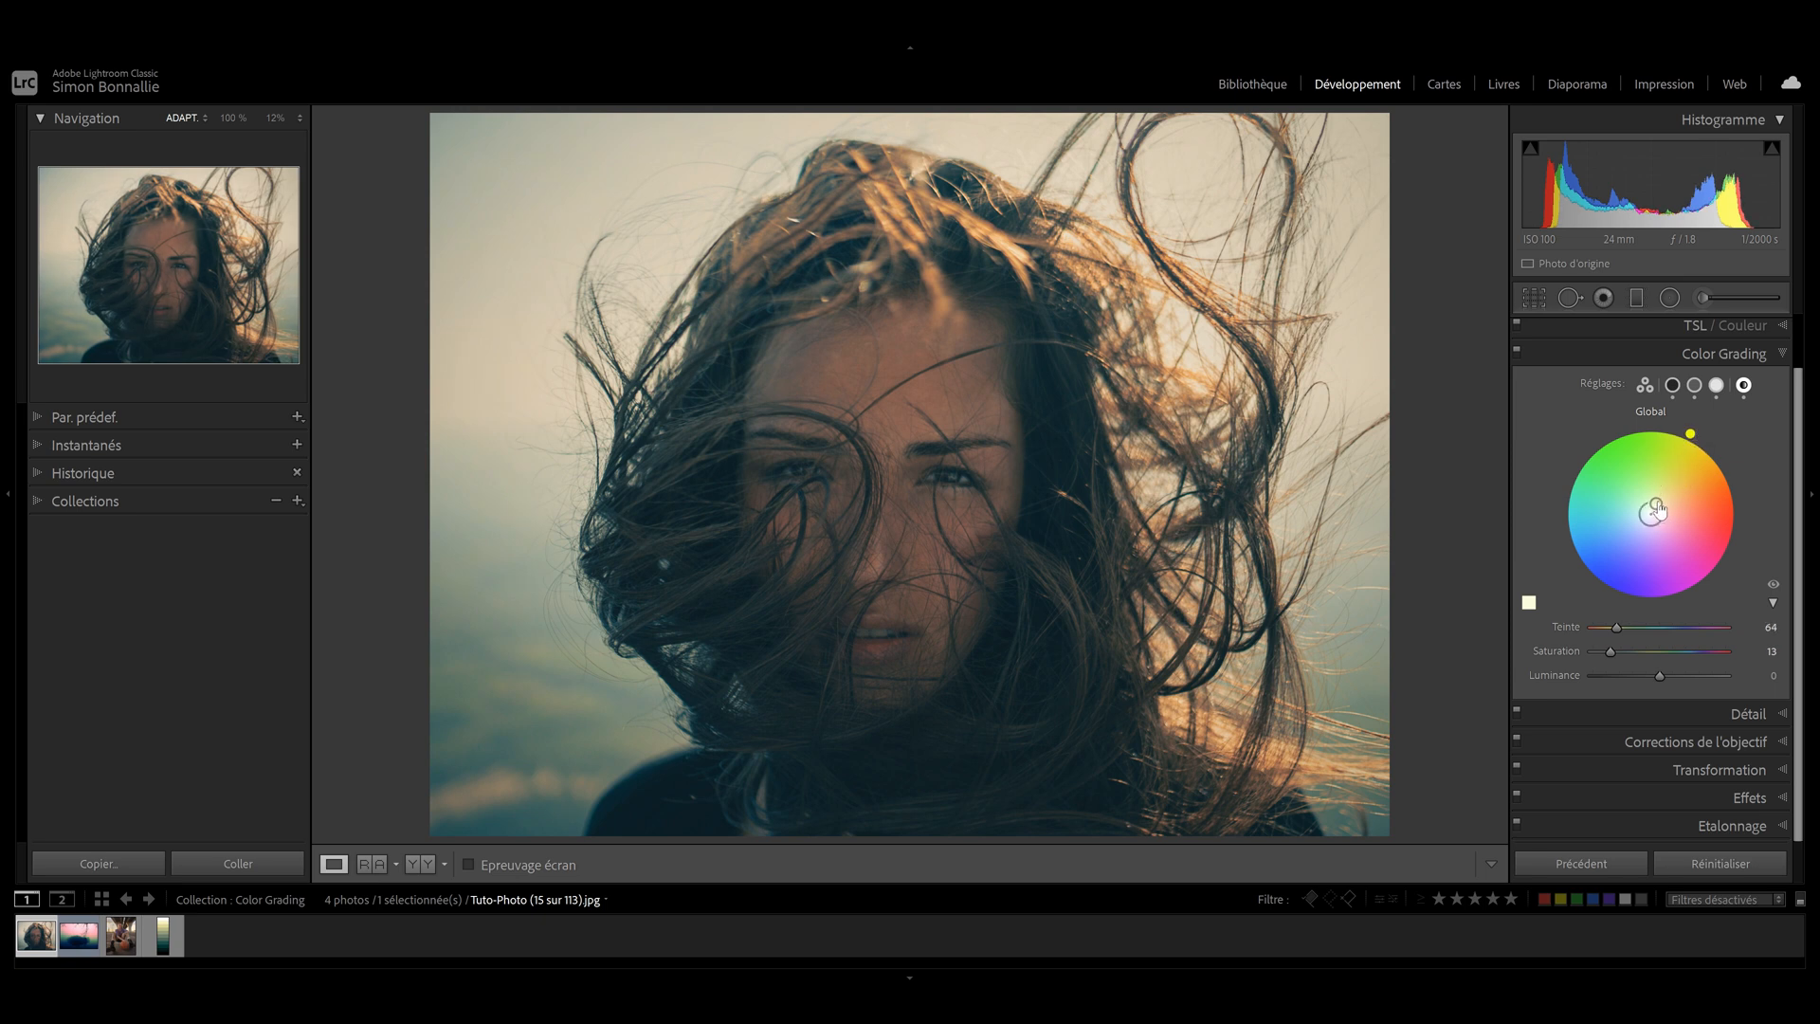
{"action": "left_click_drag", "start_coordinate": [1656, 505], "coordinate": [1660, 508]}
{"action": "left_click_drag", "start_coordinate": [1653, 513], "coordinate": [1654, 521]}
Set the portrait's shadow luminance to -18 and compare the photo before and after side by side
{"action": "left_click", "coordinate": [1673, 385]}
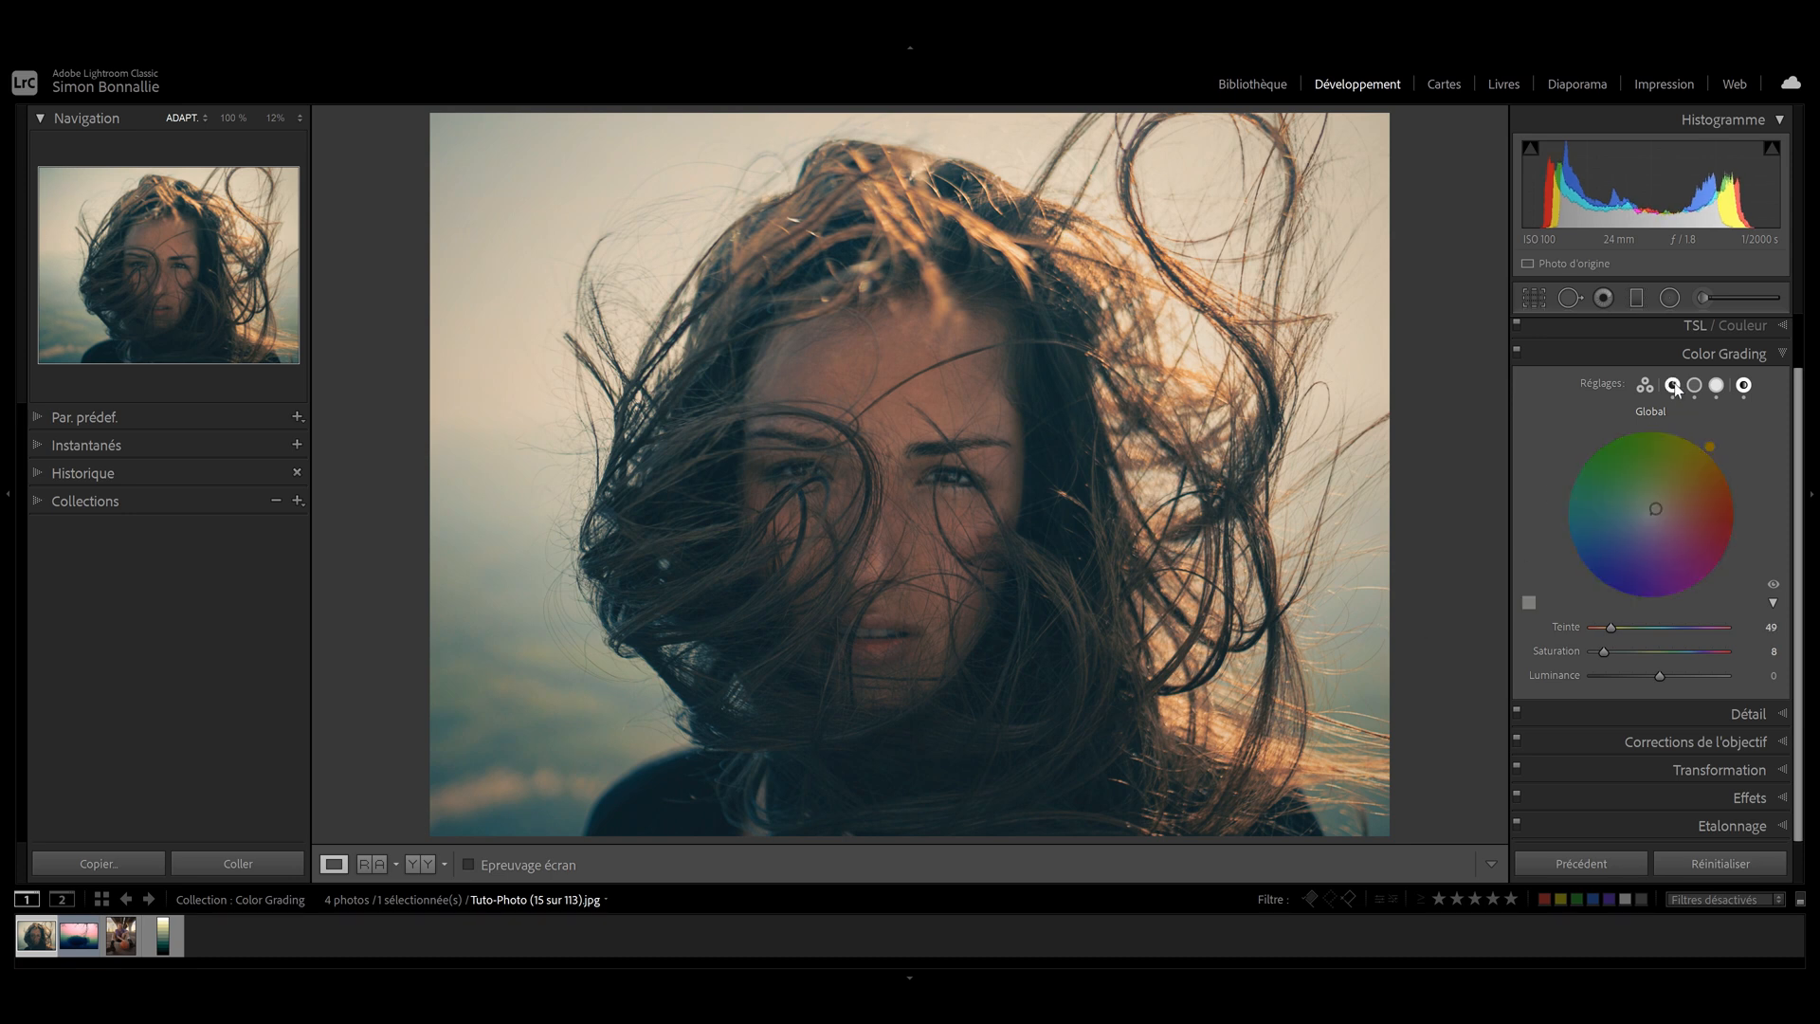
{"action": "left_click_drag", "start_coordinate": [1674, 675], "coordinate": [1650, 679]}
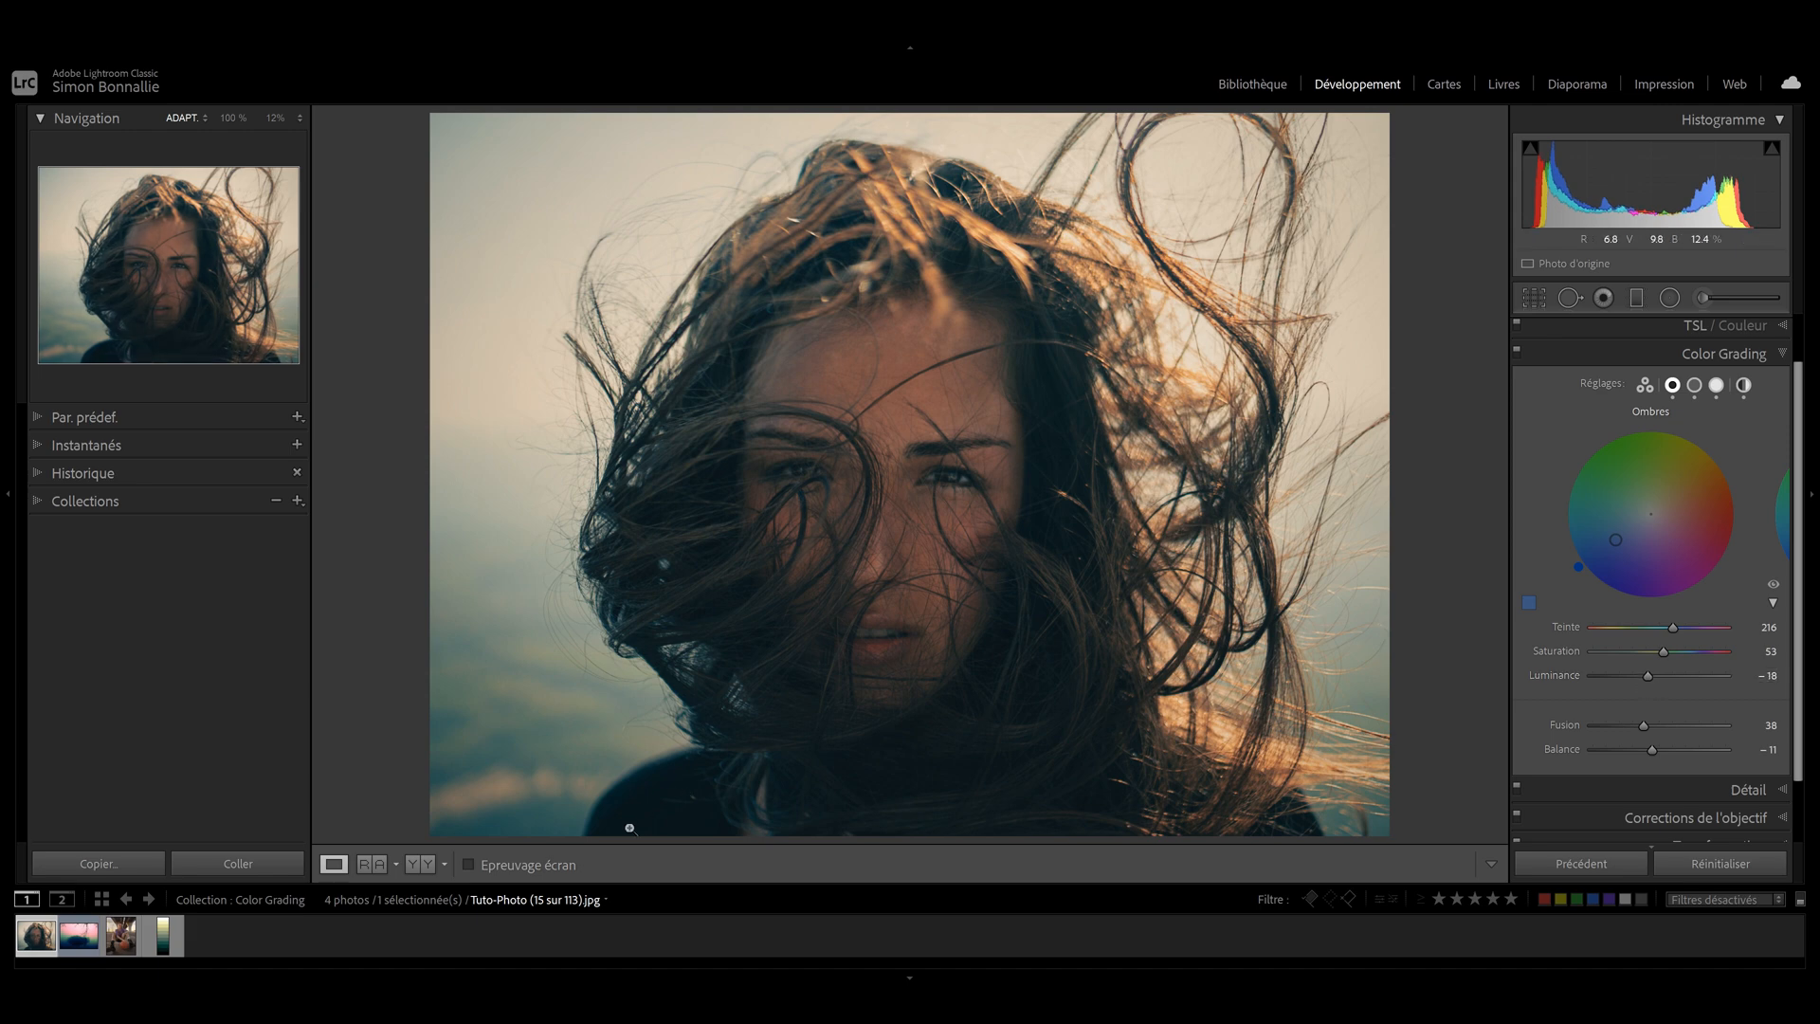
{"action": "left_click", "coordinate": [421, 864]}
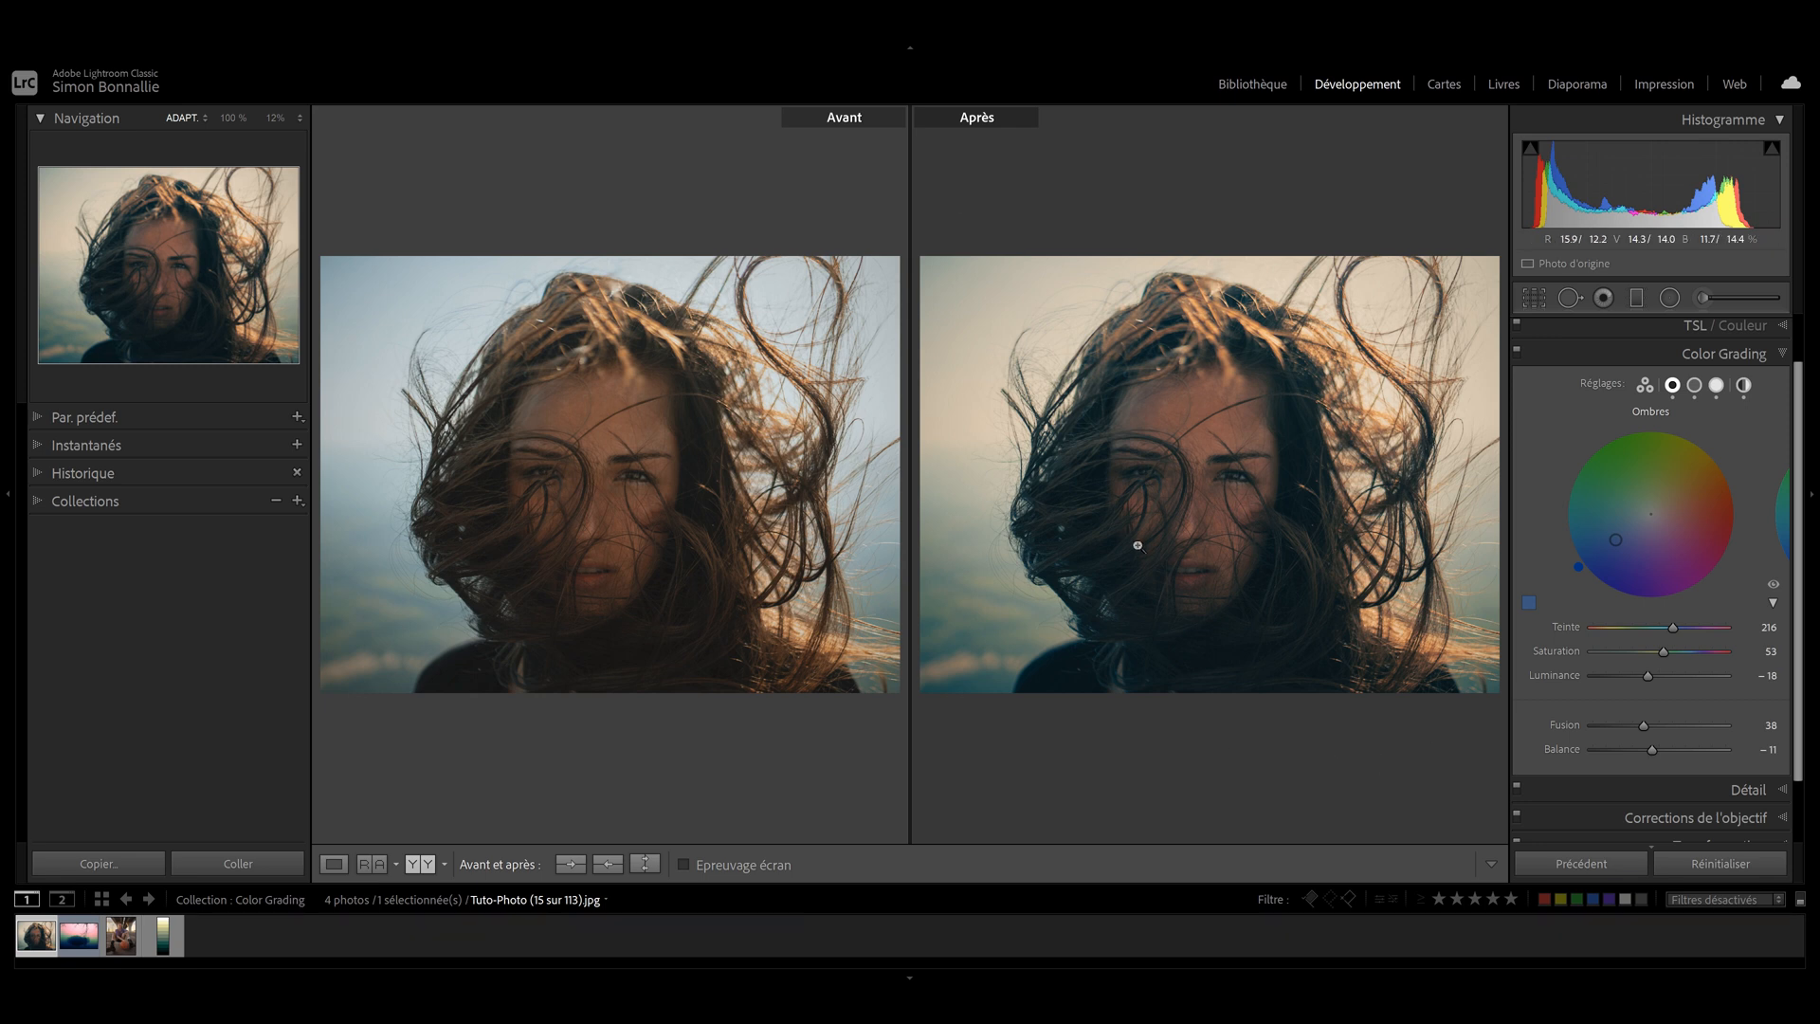
Copy only the Color Grading settings from the portrait
{"action": "key", "text": "ctrl+shift+c"}
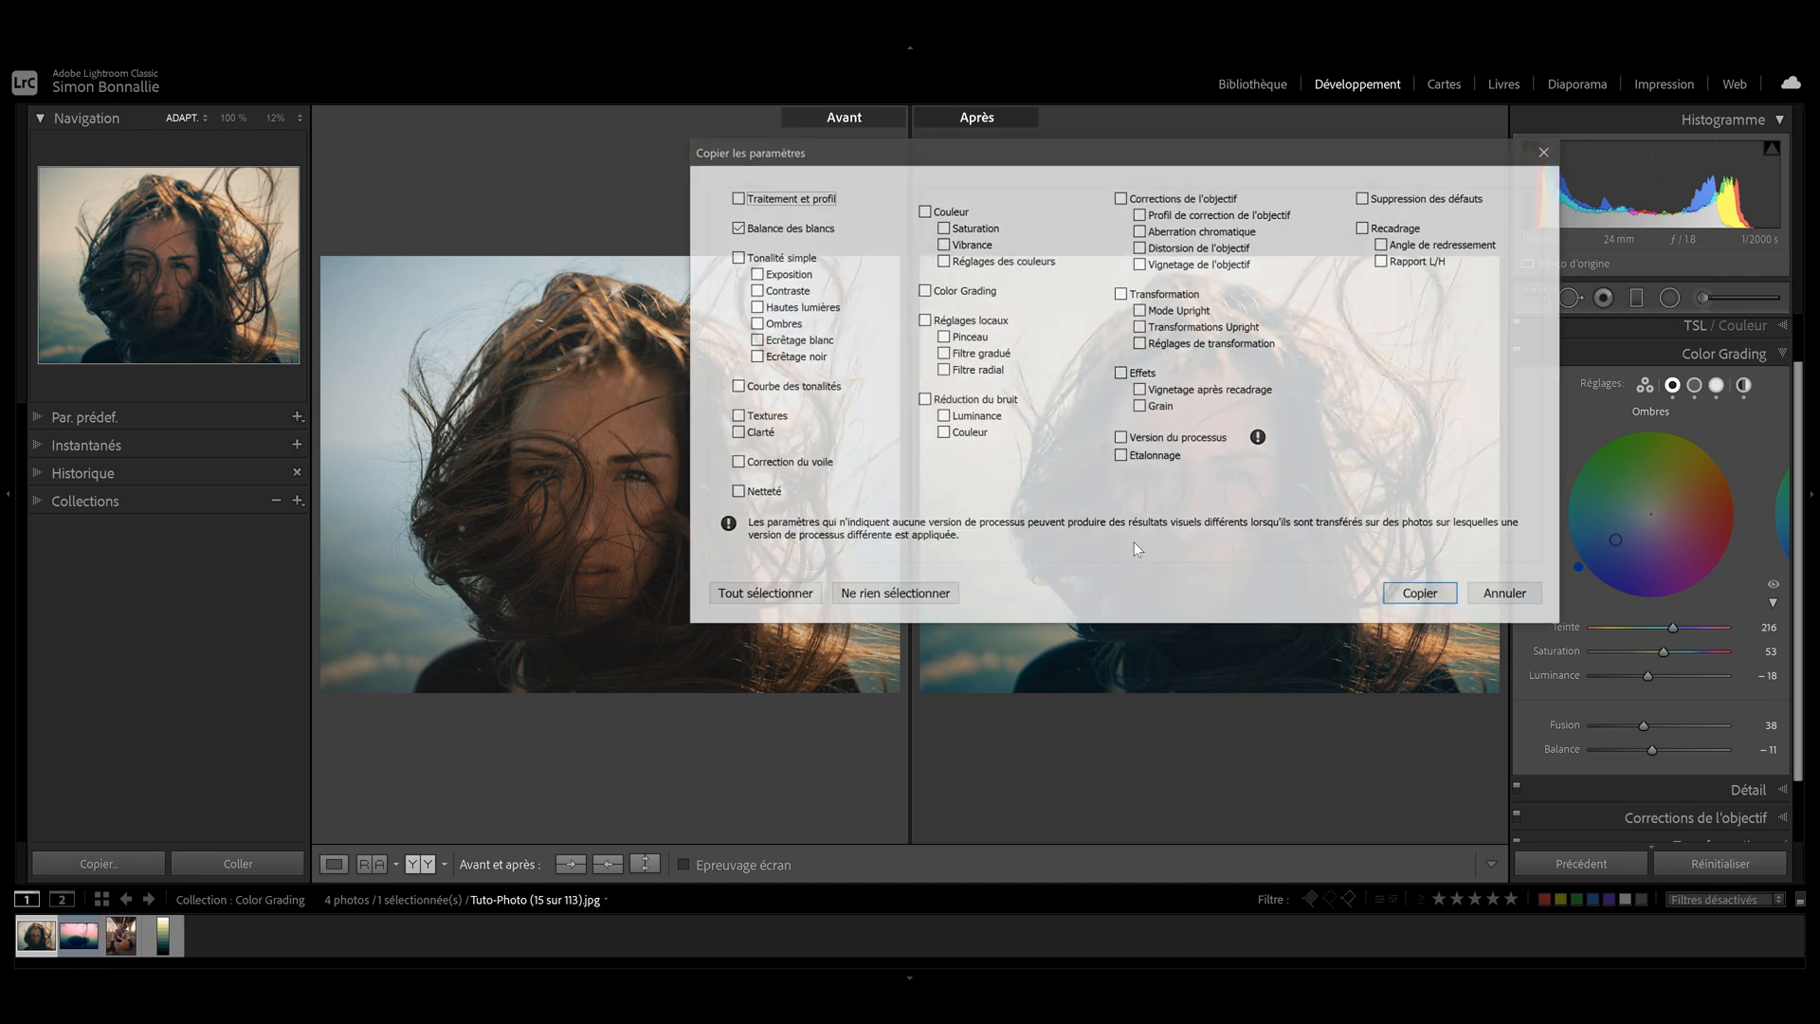
{"action": "left_click", "coordinate": [806, 597]}
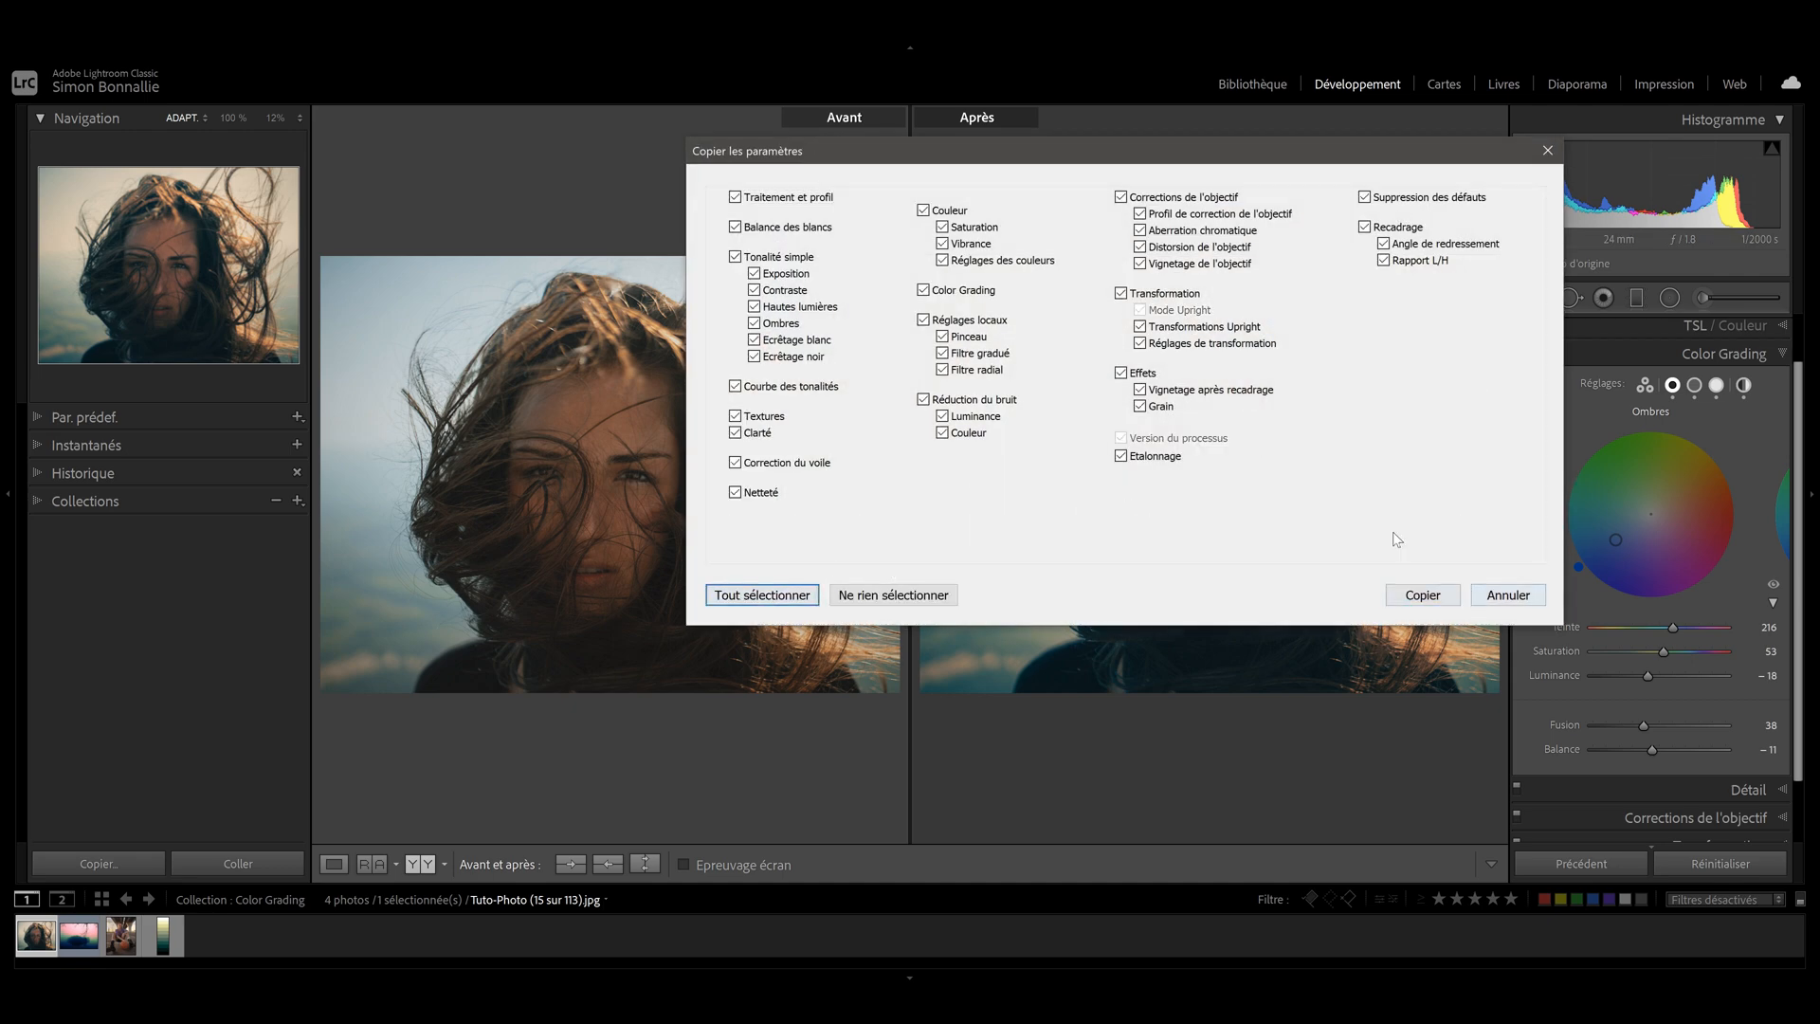
{"action": "left_click", "coordinate": [896, 595]}
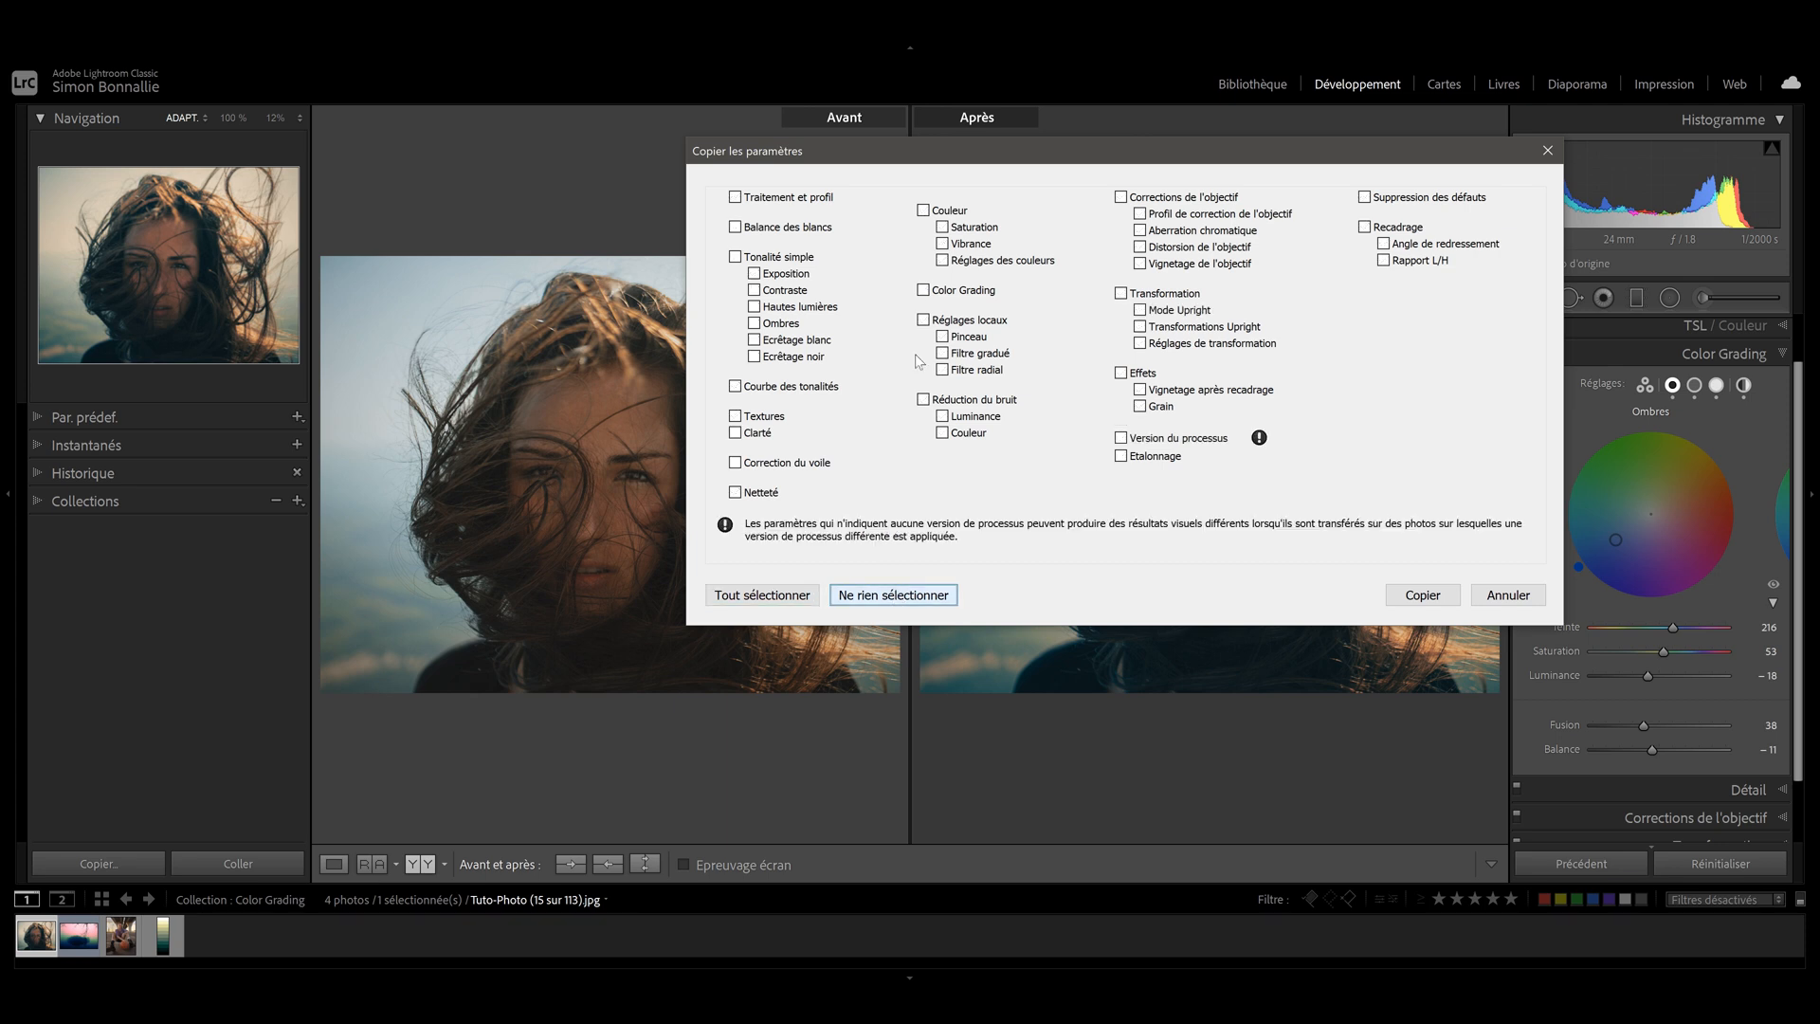
{"action": "left_click", "coordinate": [933, 293]}
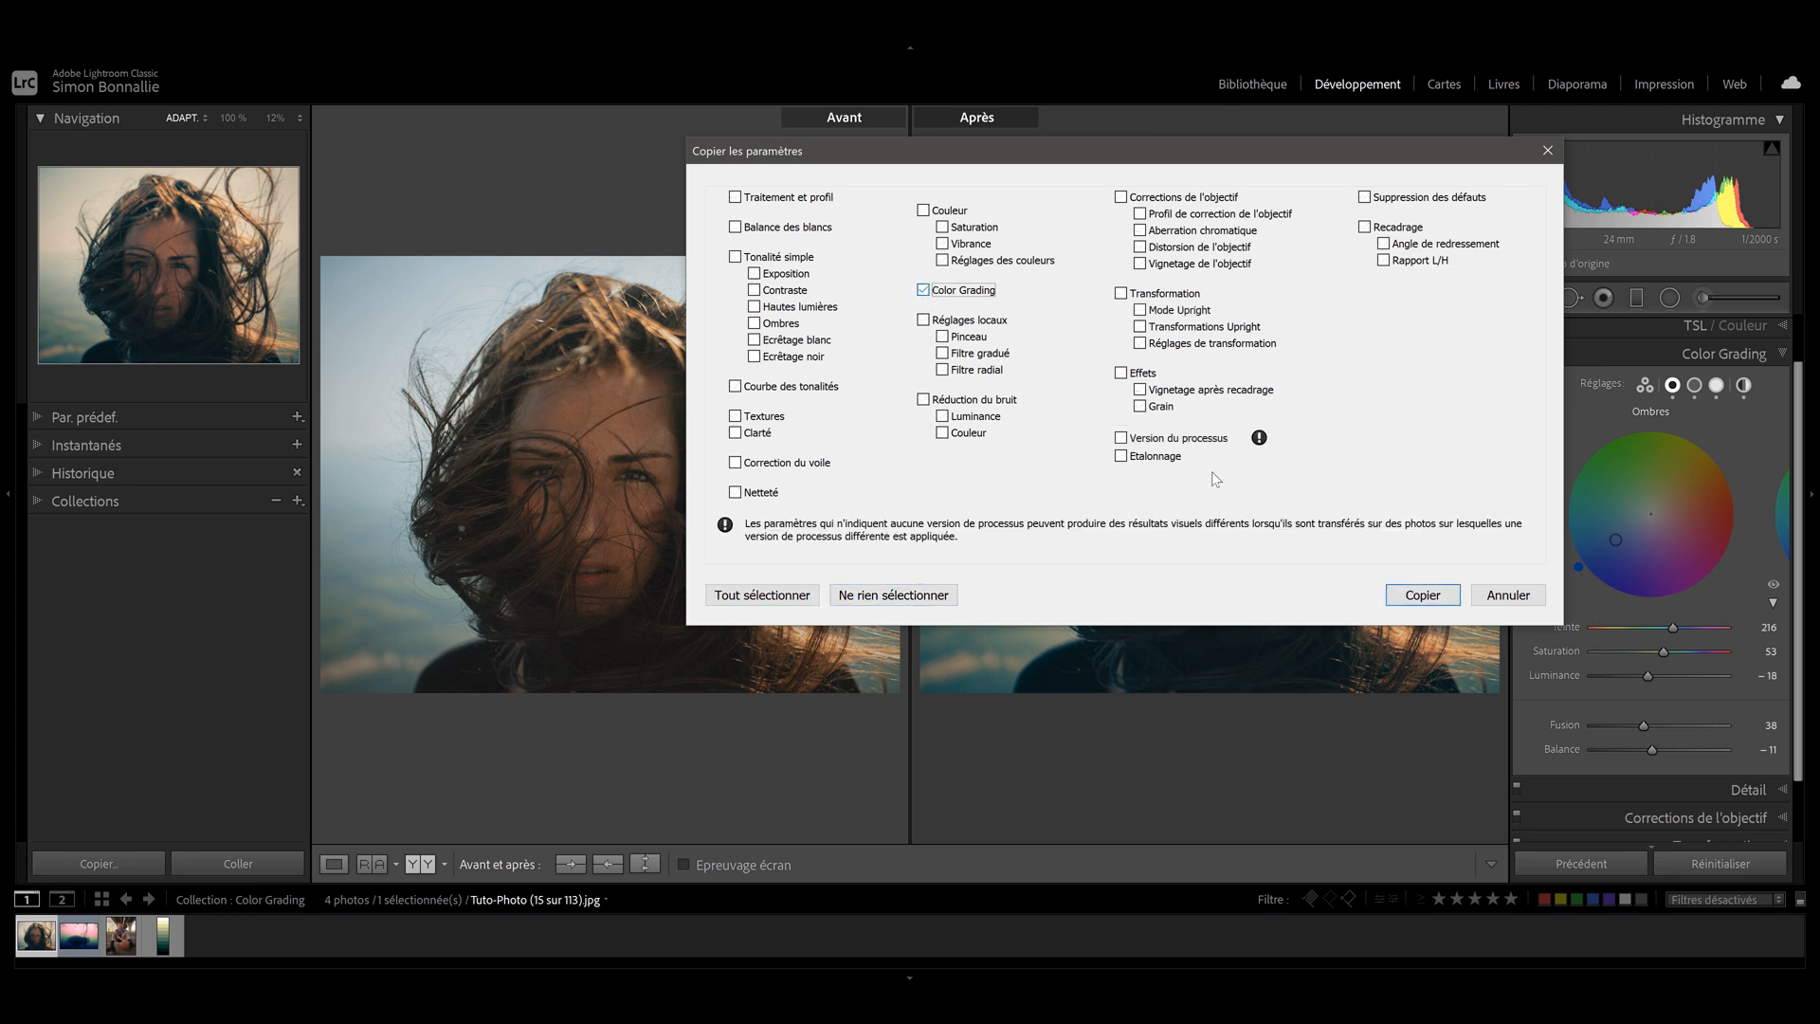
{"action": "left_click", "coordinate": [1440, 602]}
Paste the copied Color Grading onto the basketball photo, check it in a split before/after comparison, and return to the single-photo view
{"action": "left_click", "coordinate": [139, 932]}
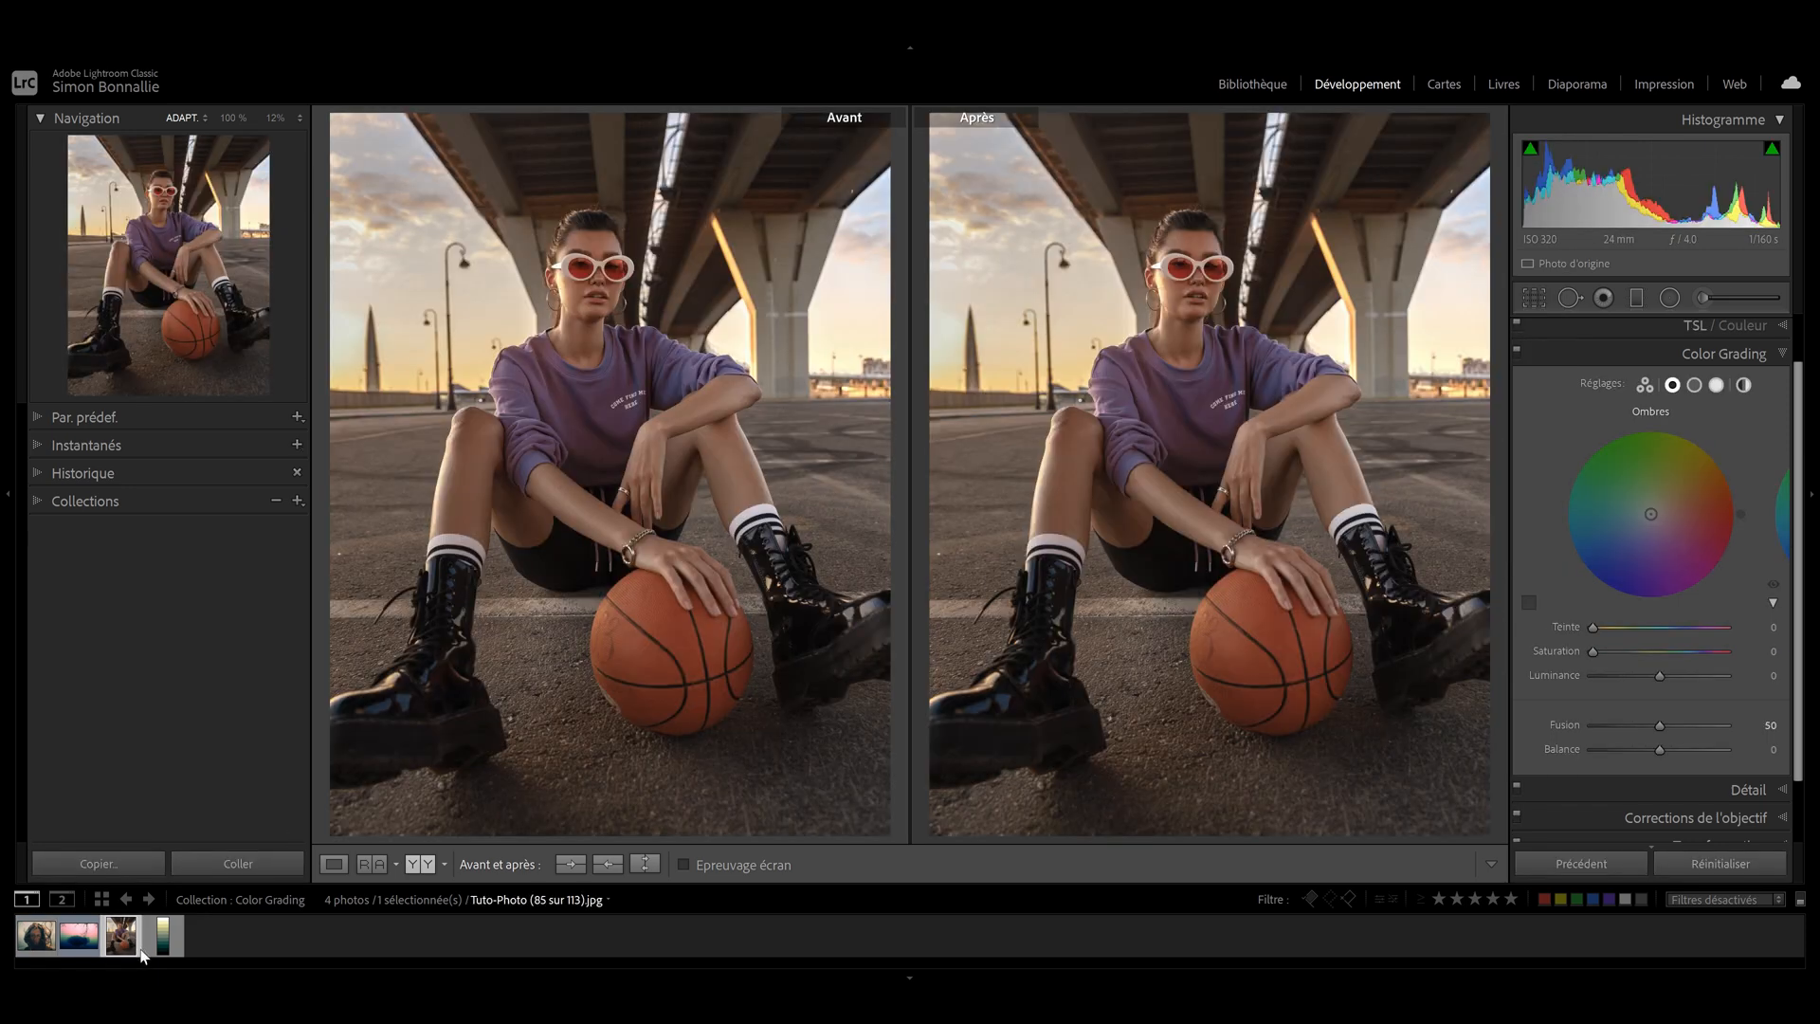
{"action": "key", "text": "ctrl+shift+v"}
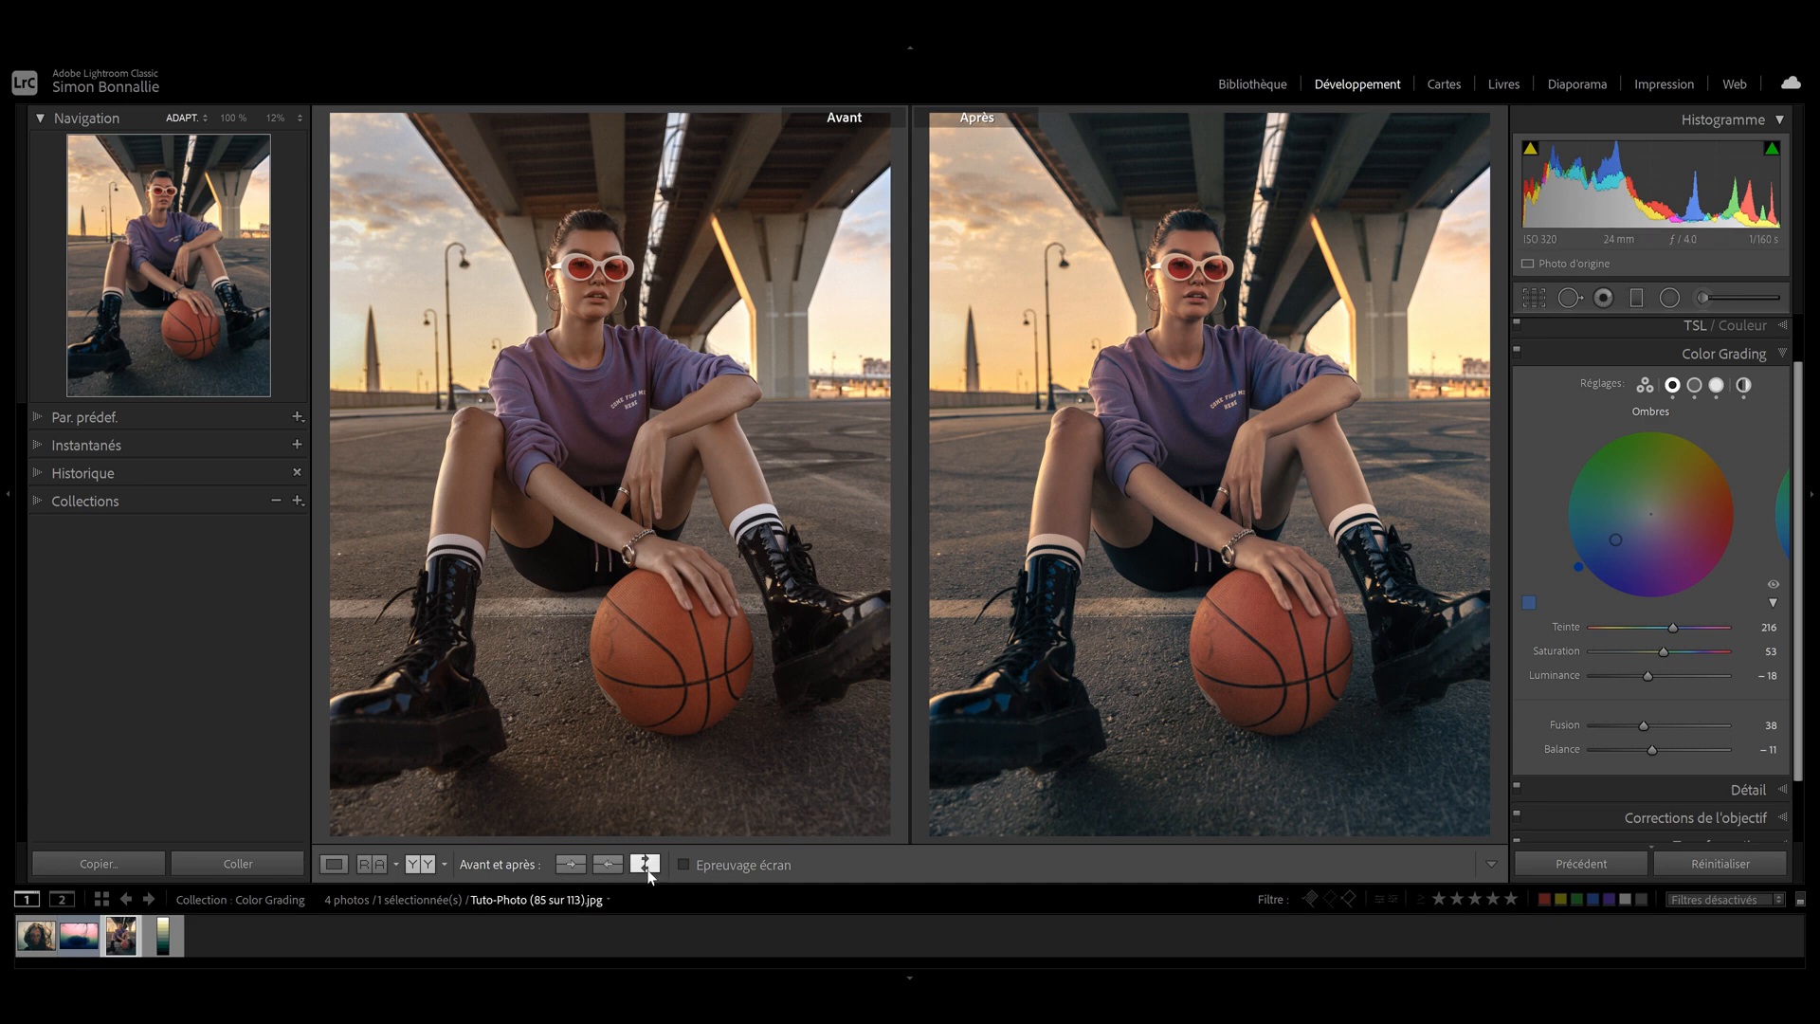
{"action": "left_click", "coordinate": [420, 863]}
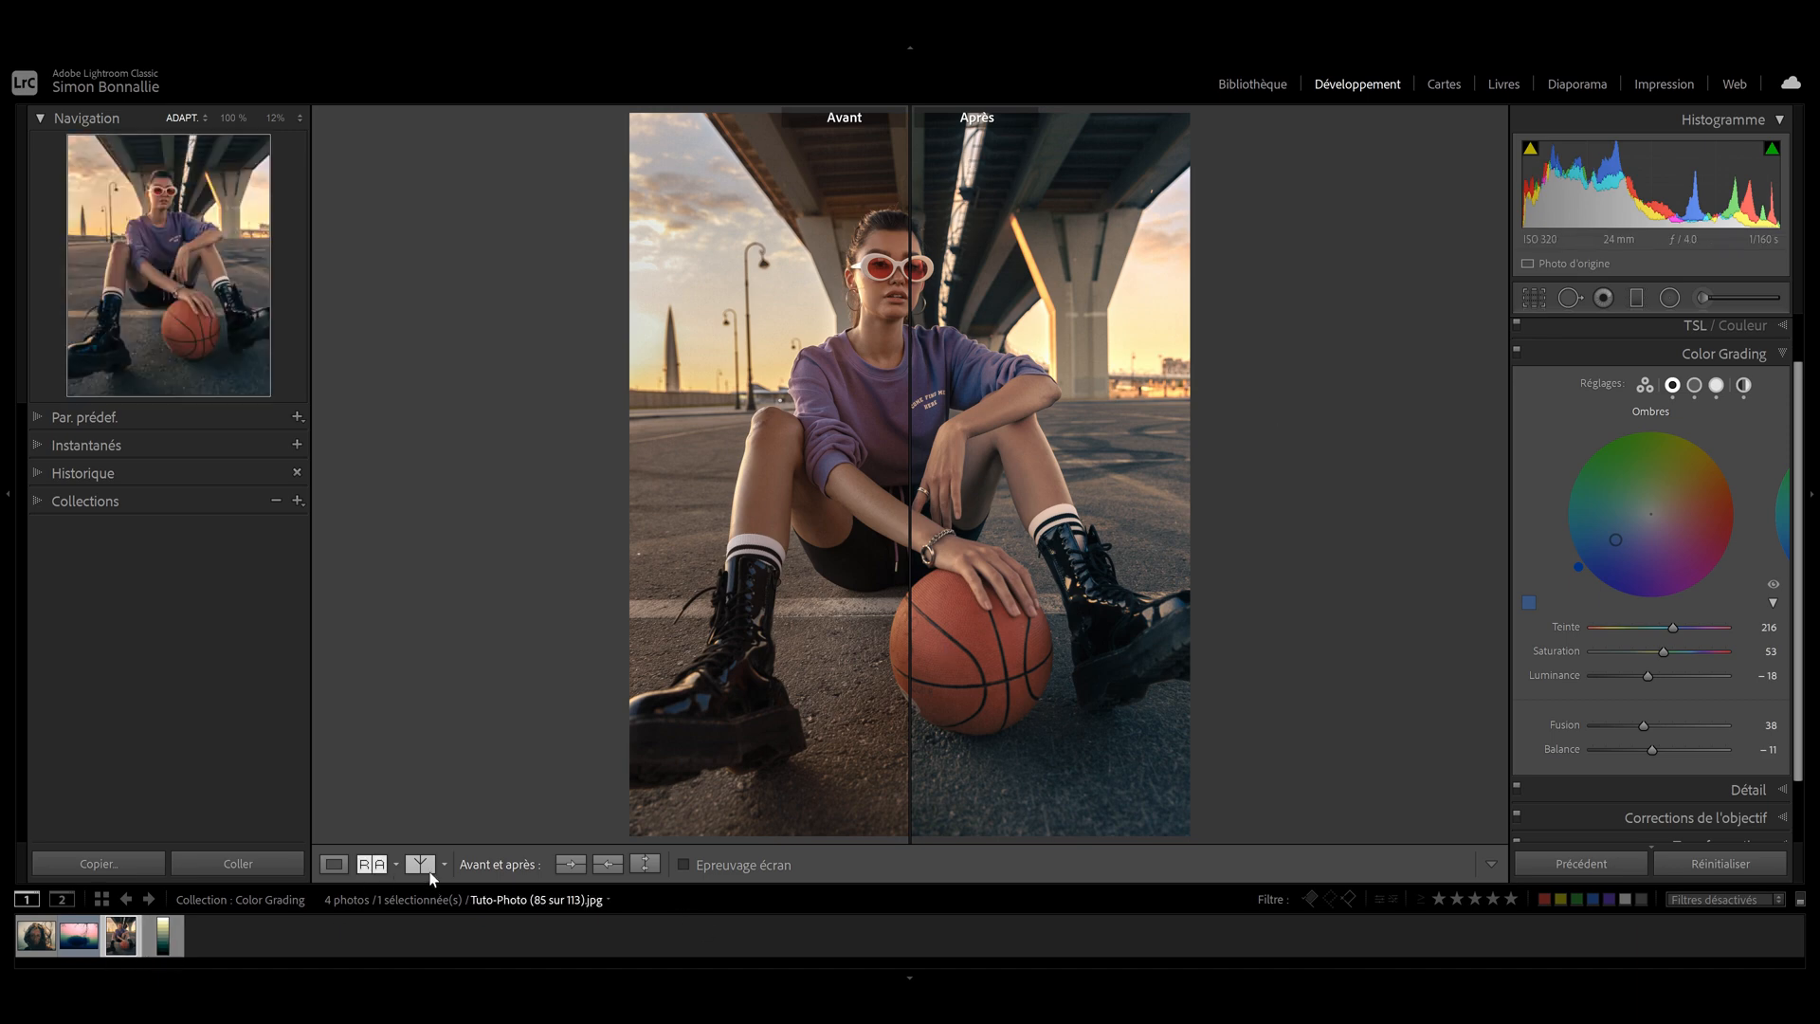
{"action": "left_click", "coordinate": [334, 864]}
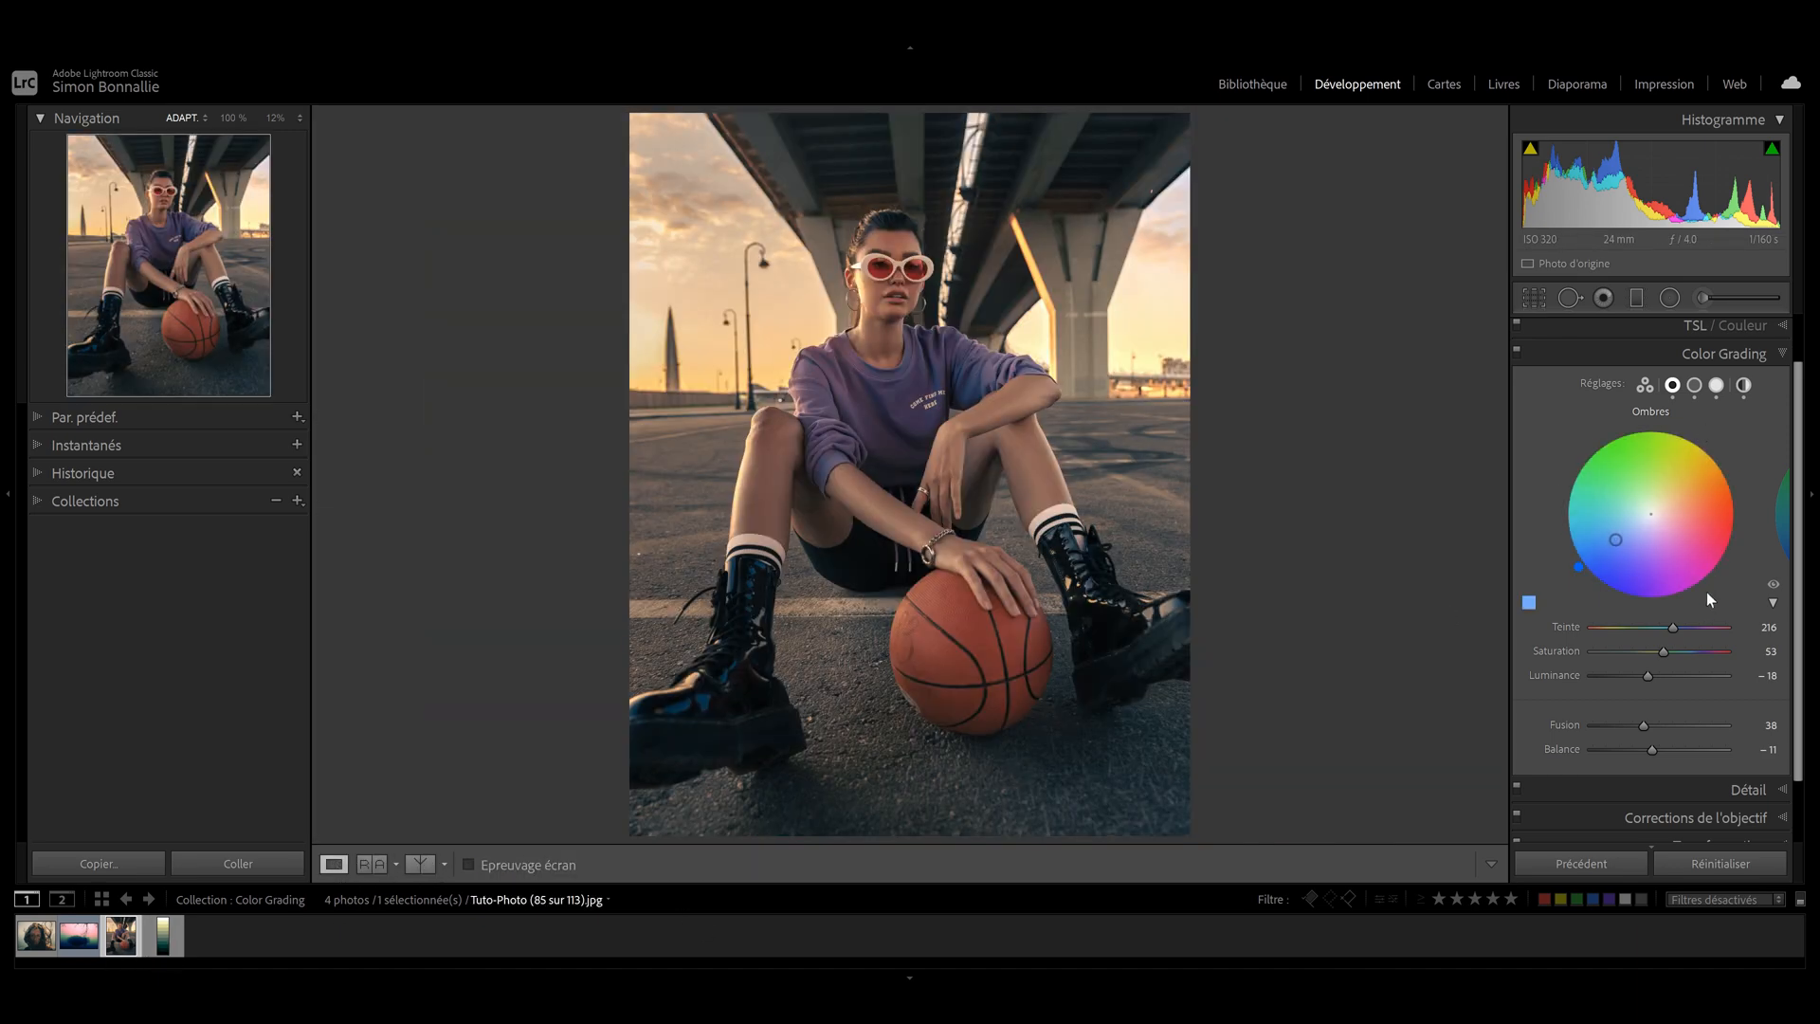
Increase the saturation of the blue shadow tint and the orange highlight tint on the basketball photo
{"action": "left_click", "coordinate": [1645, 385]}
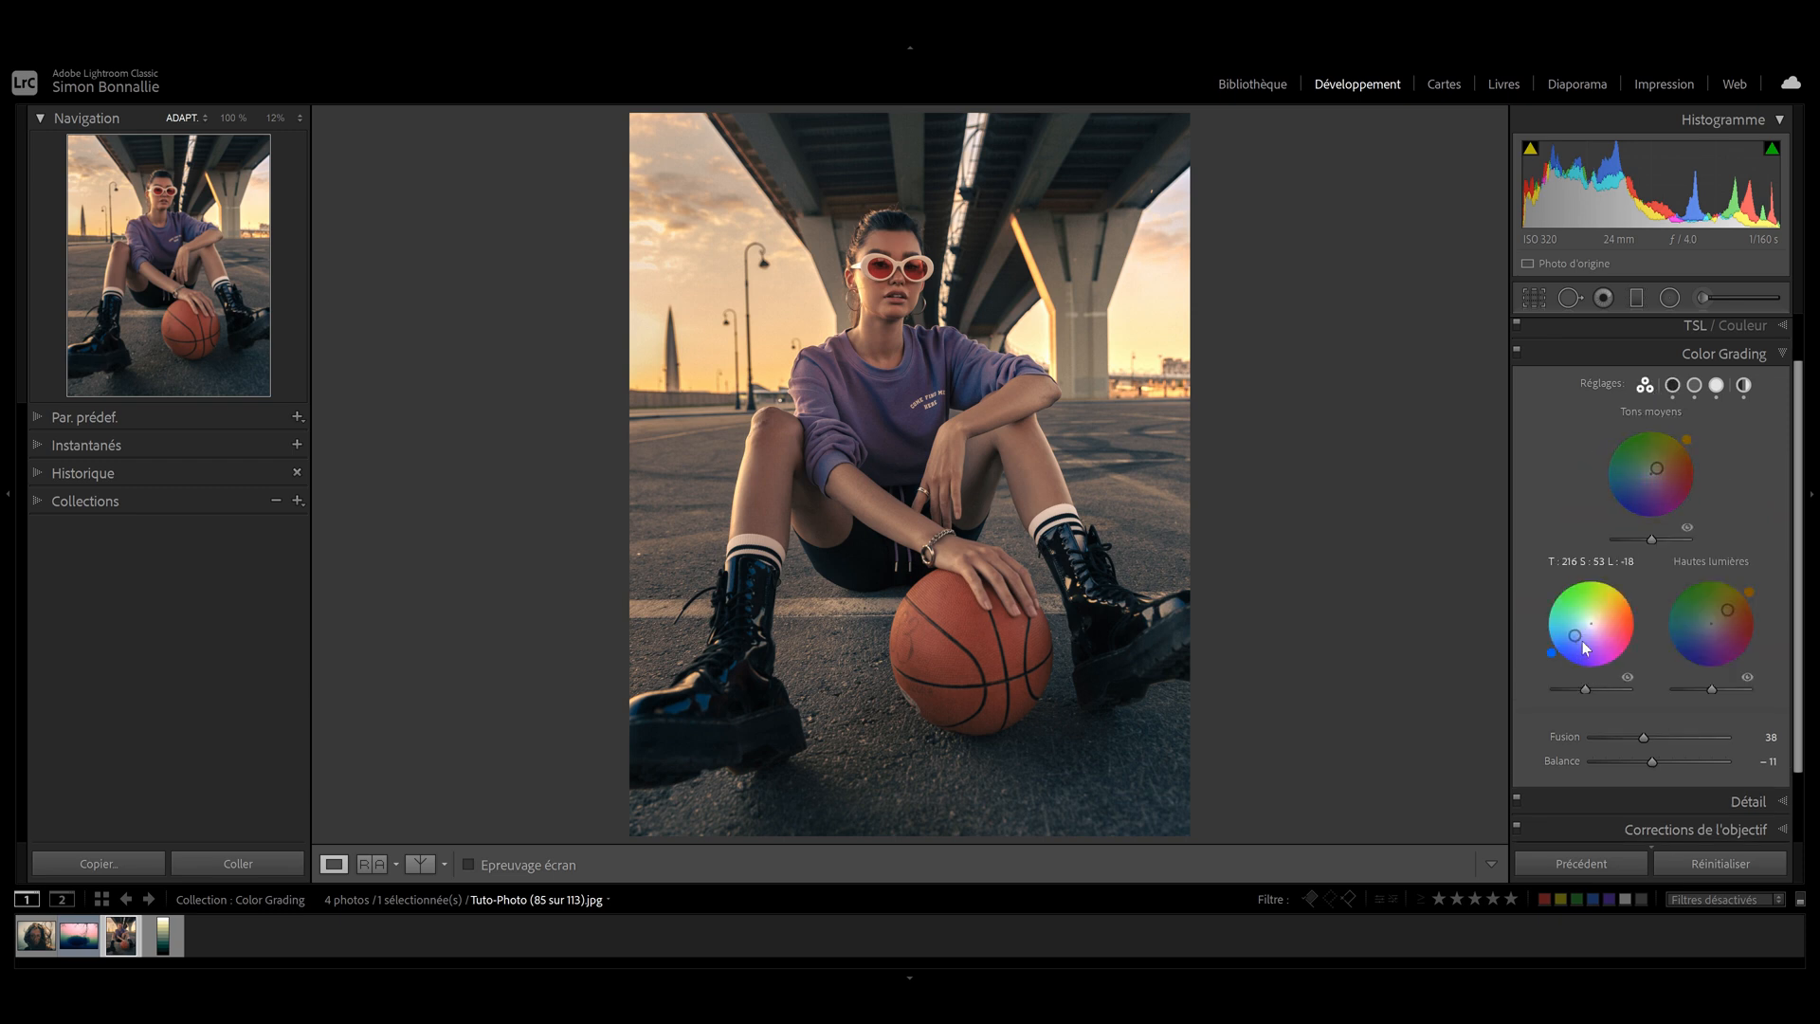
{"action": "left_click_drag", "start_coordinate": [1575, 634], "coordinate": [1566, 643]}
{"action": "left_click_drag", "start_coordinate": [1565, 643], "coordinate": [1569, 641]}
{"action": "left_click", "coordinate": [1728, 612]}
{"action": "left_click_drag", "start_coordinate": [1730, 611], "coordinate": [1734, 604]}
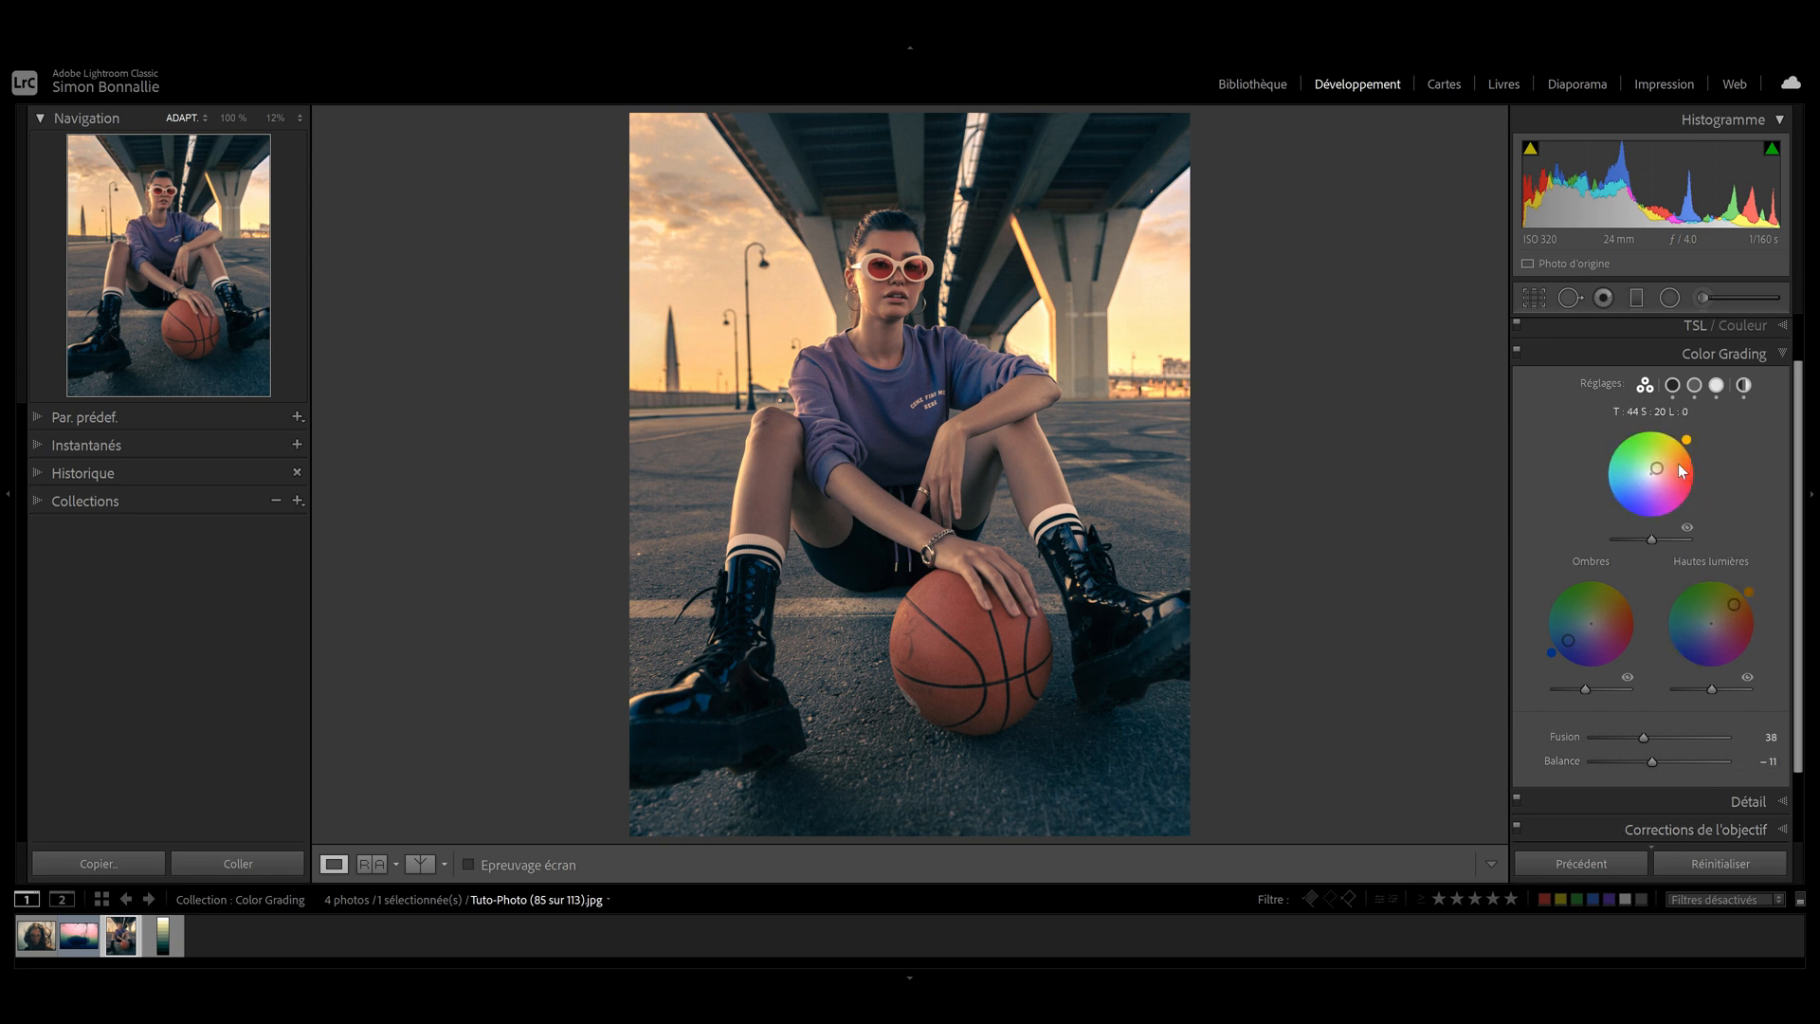
Set Fusion to 33 and Balance to +11 on the basketball photo, and compare before and after side by side
{"action": "left_click_drag", "start_coordinate": [1646, 737], "coordinate": [1668, 777]}
{"action": "key", "text": "y"}
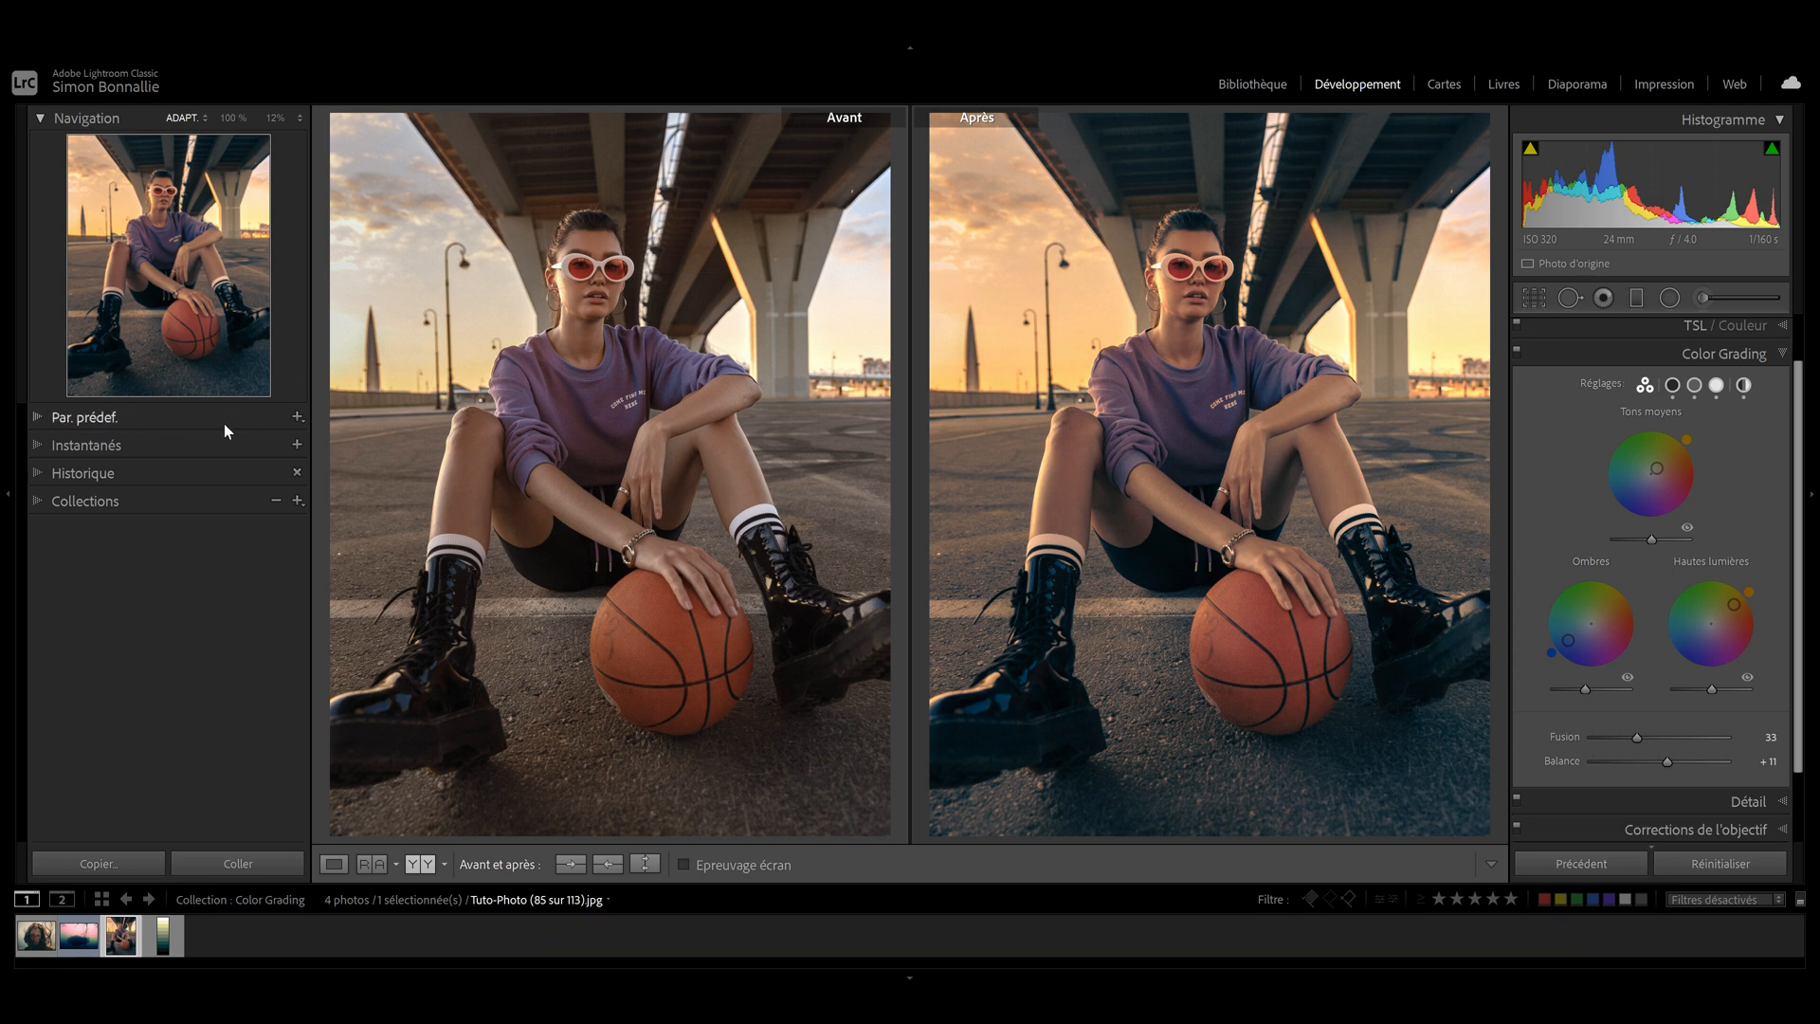
Create a develop preset named "Color Grading tuto" that stores only the Color Grading settings
{"action": "left_click", "coordinate": [298, 417]}
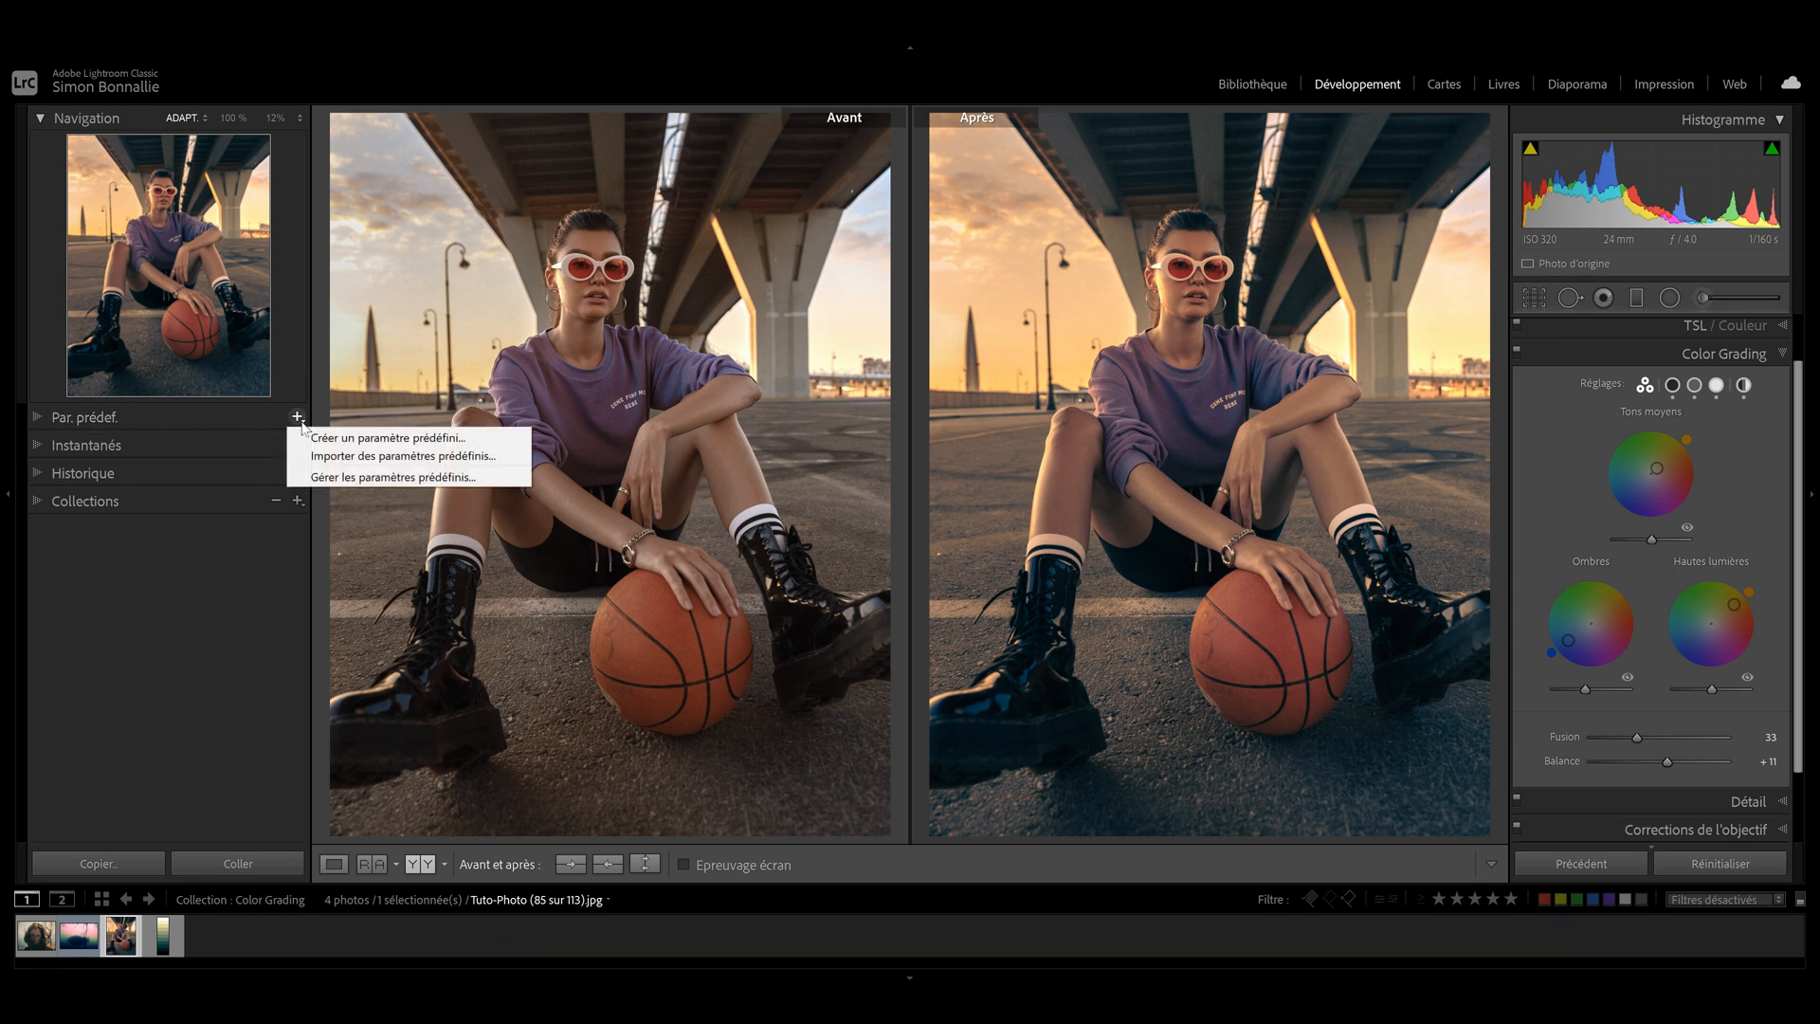
{"action": "left_click", "coordinate": [347, 439]}
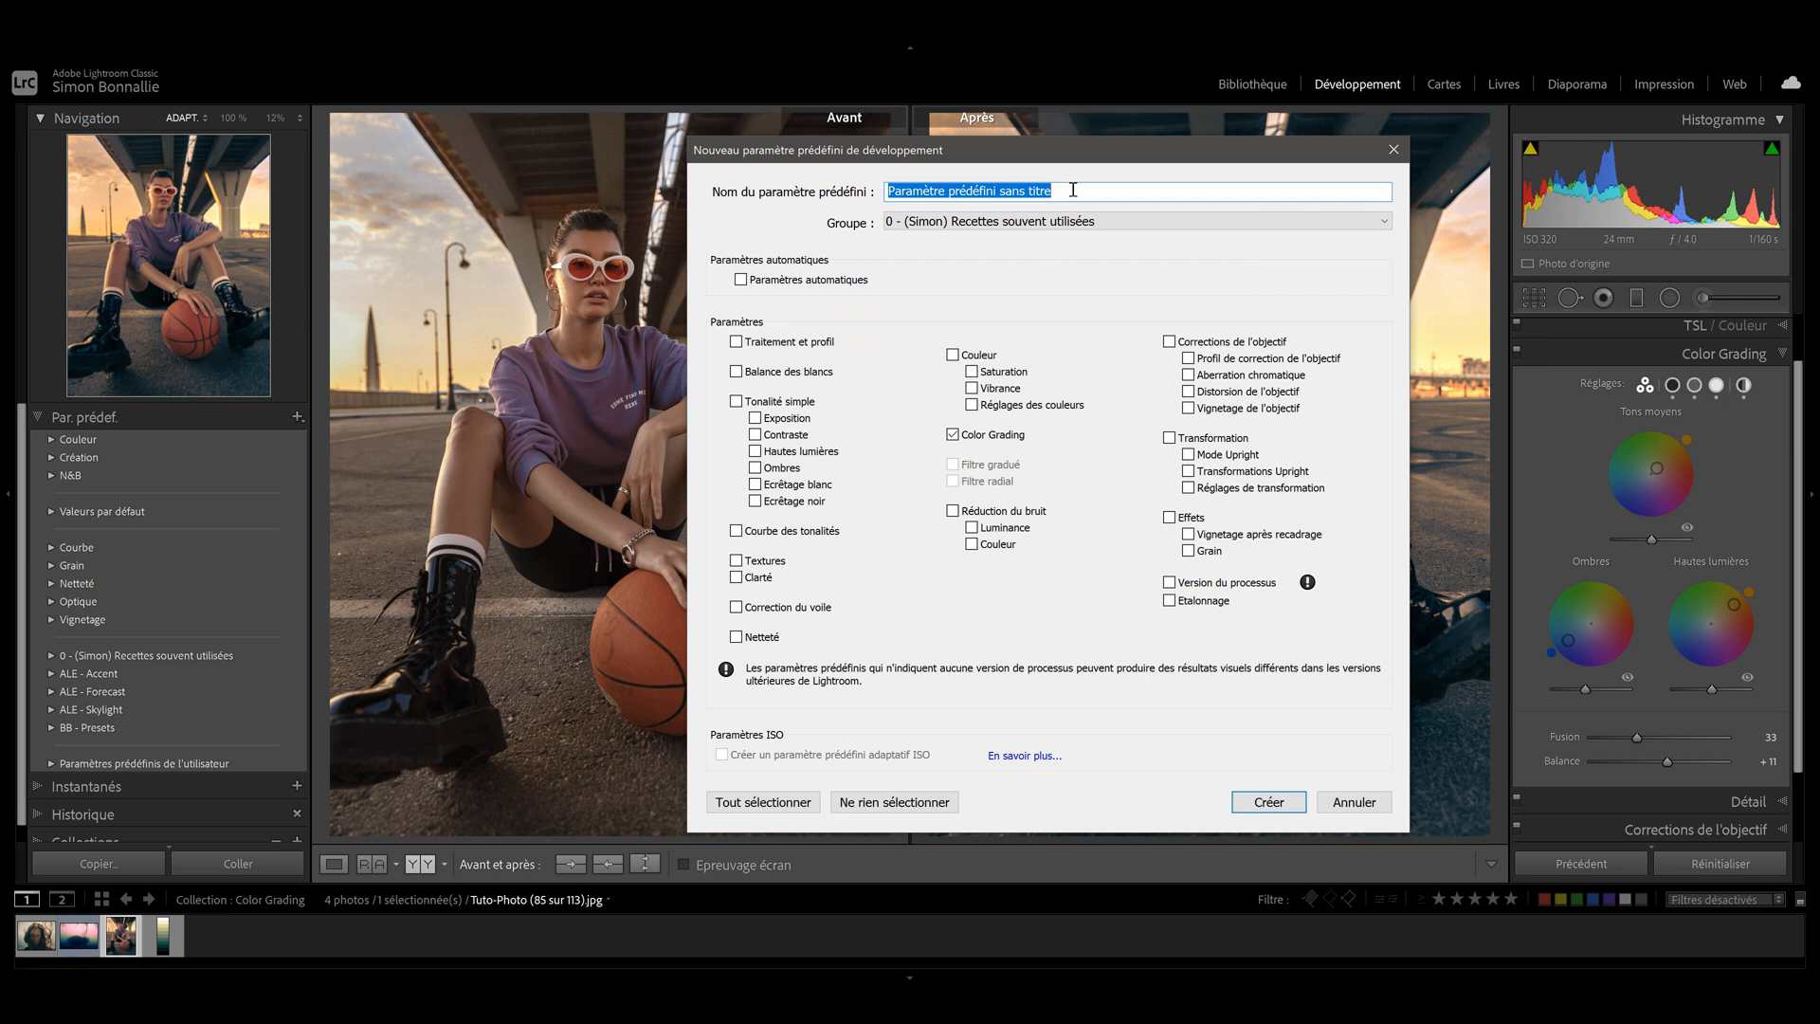
{"action": "type", "text": "CO"}
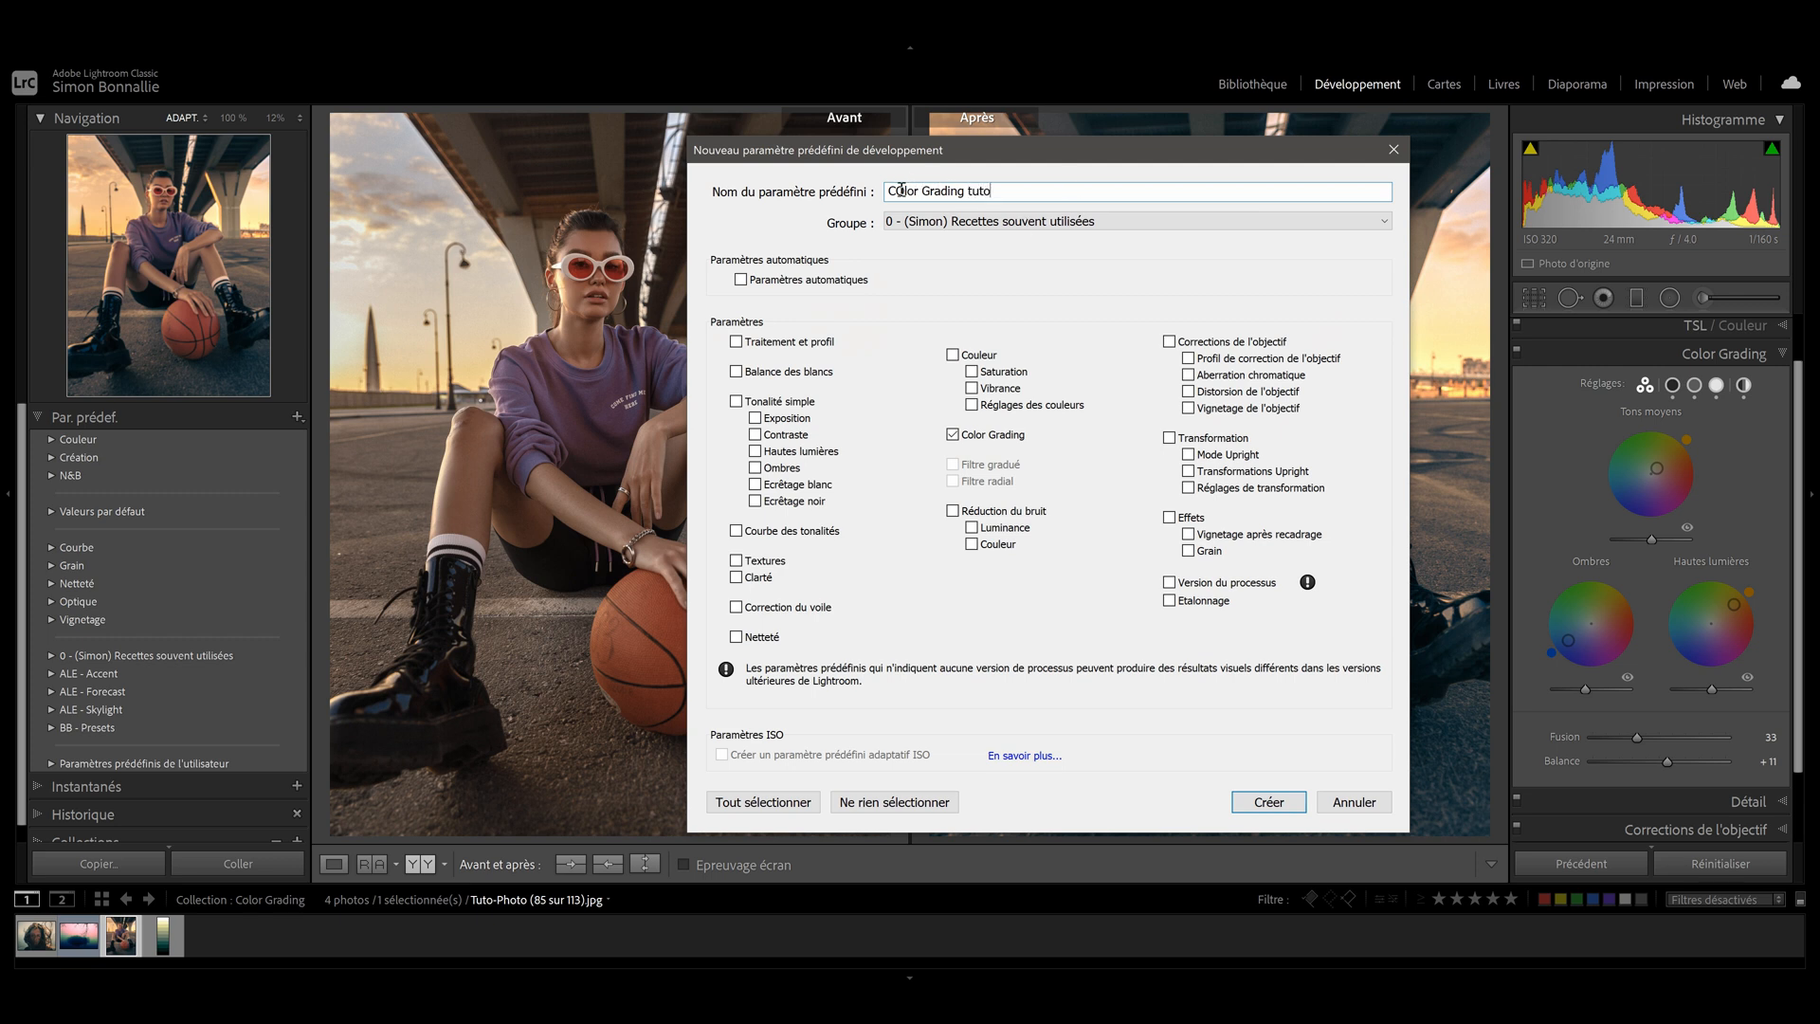
{"action": "left_click_drag", "start_coordinate": [896, 199], "coordinate": [904, 200]}
{"action": "type", "text": "o"}
{"action": "left_click", "coordinate": [1273, 802]}
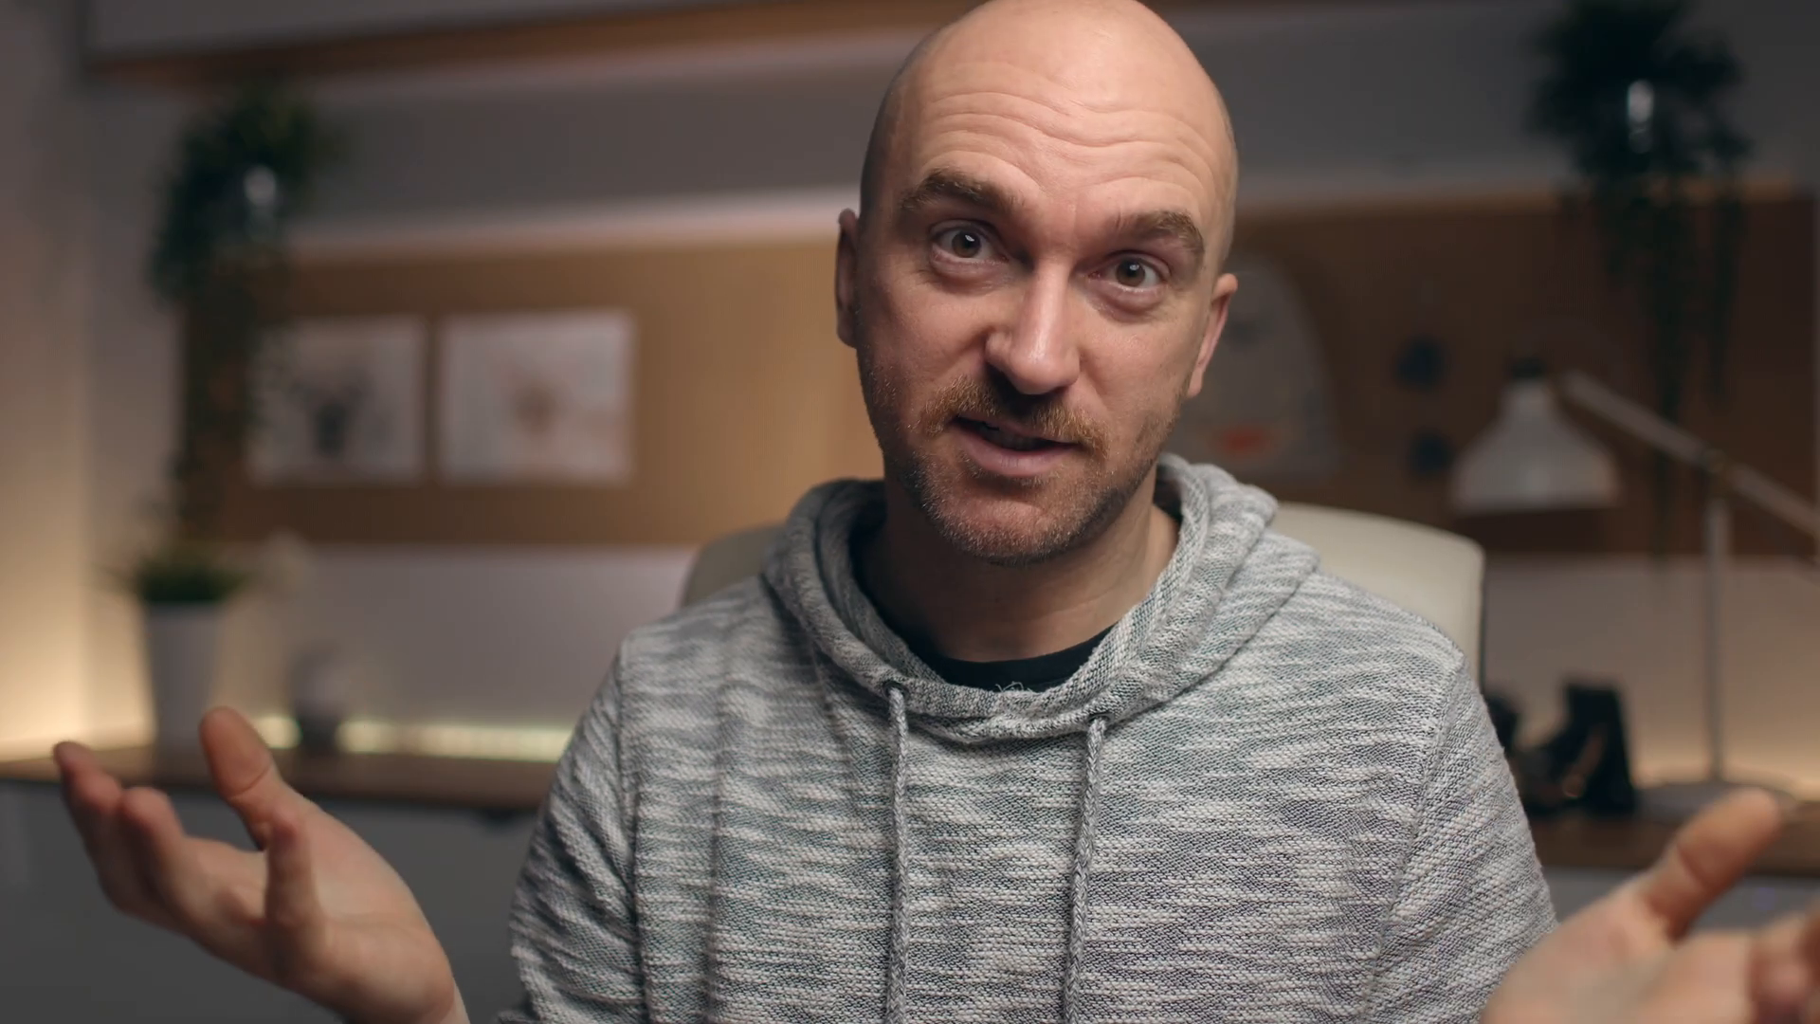